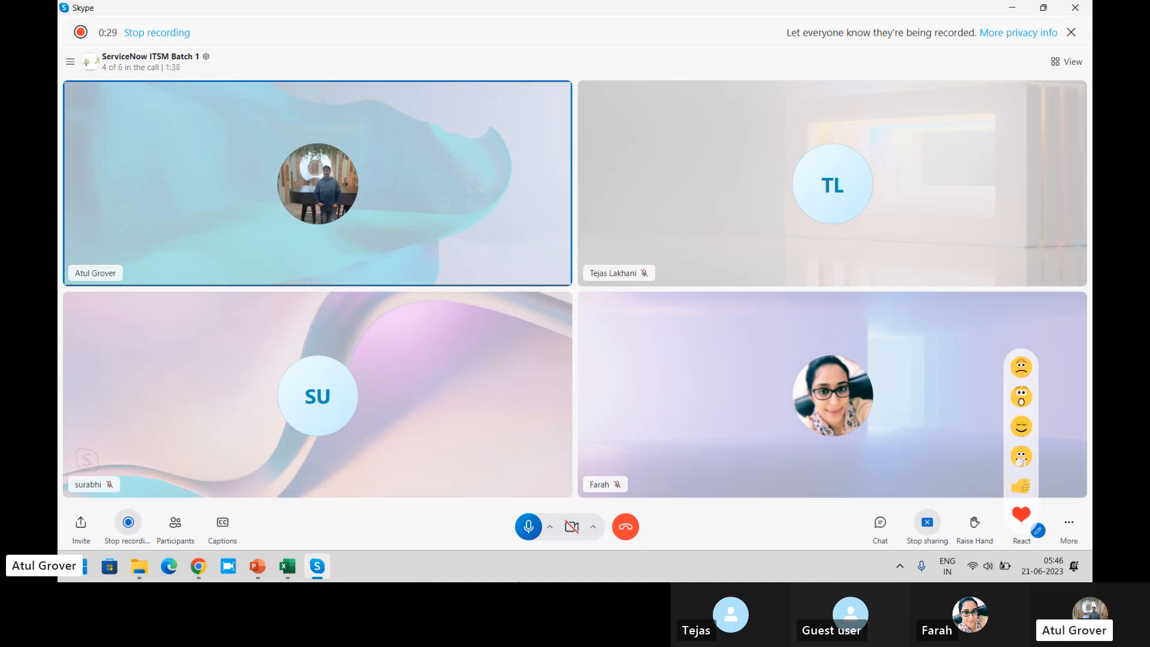
- Switch to ServiceNow in Chrome, open the Incident application's Open list and start a new incident record
click(204, 569)
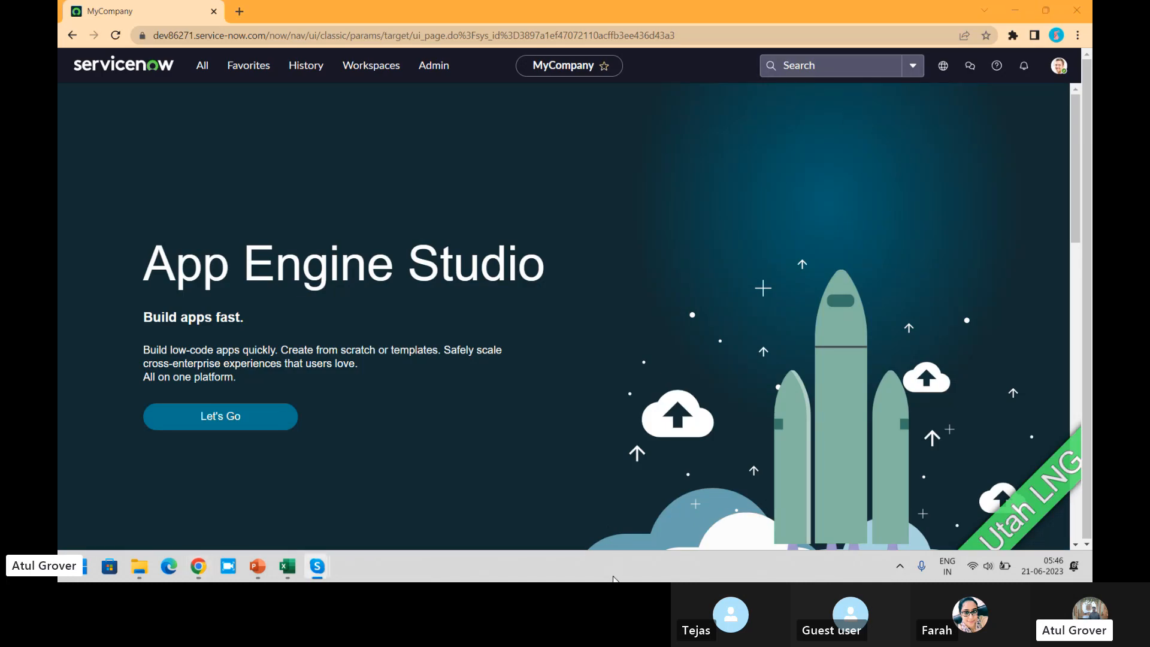
click(201, 66)
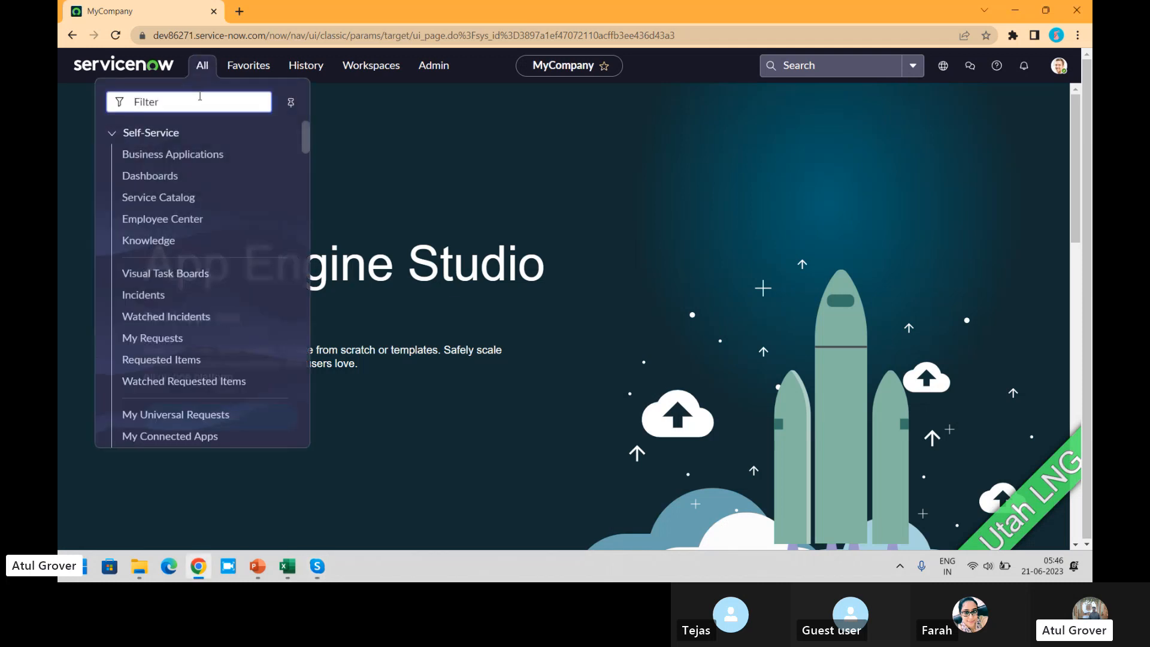
text(incide)
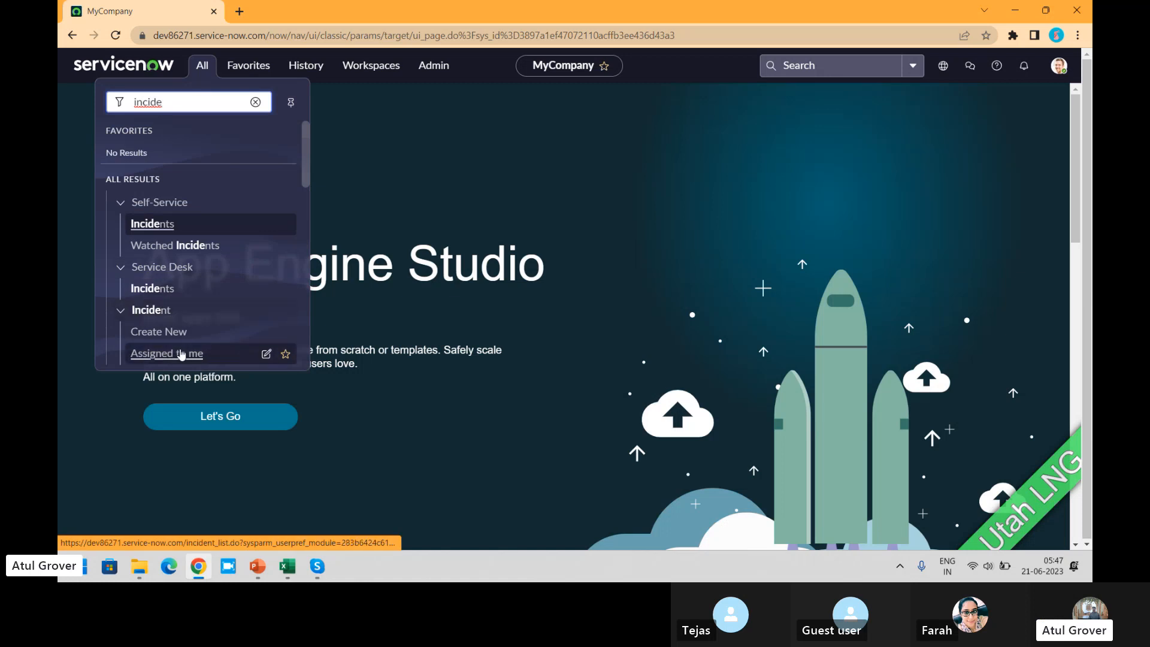
drag(305, 160, 310, 201)
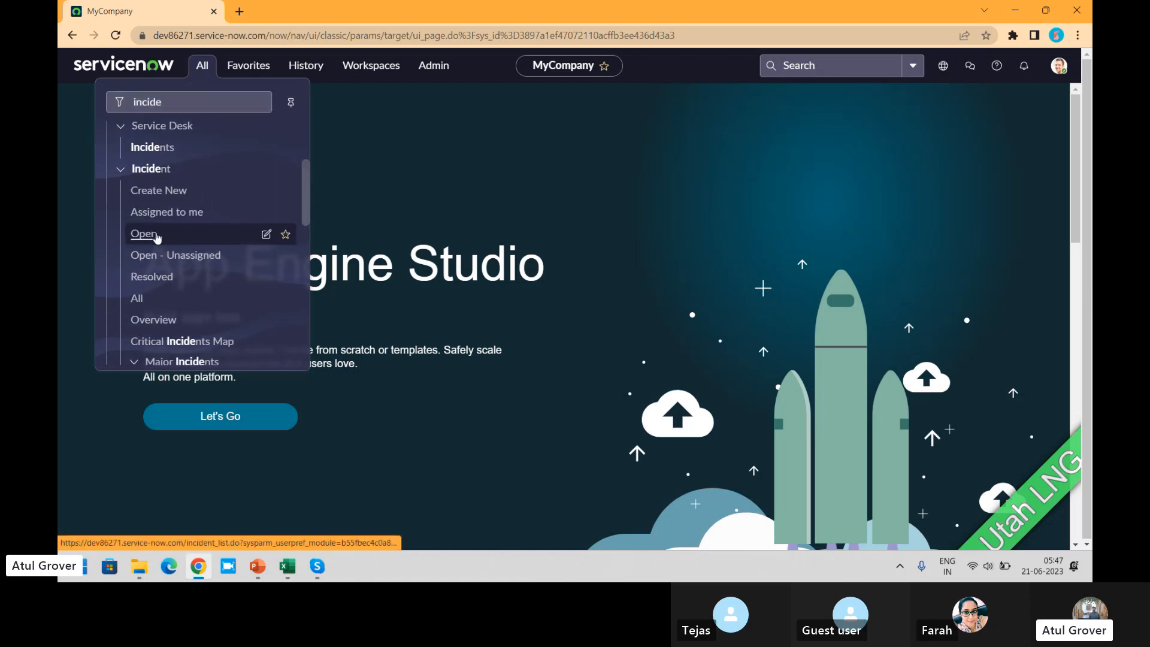
click(144, 234)
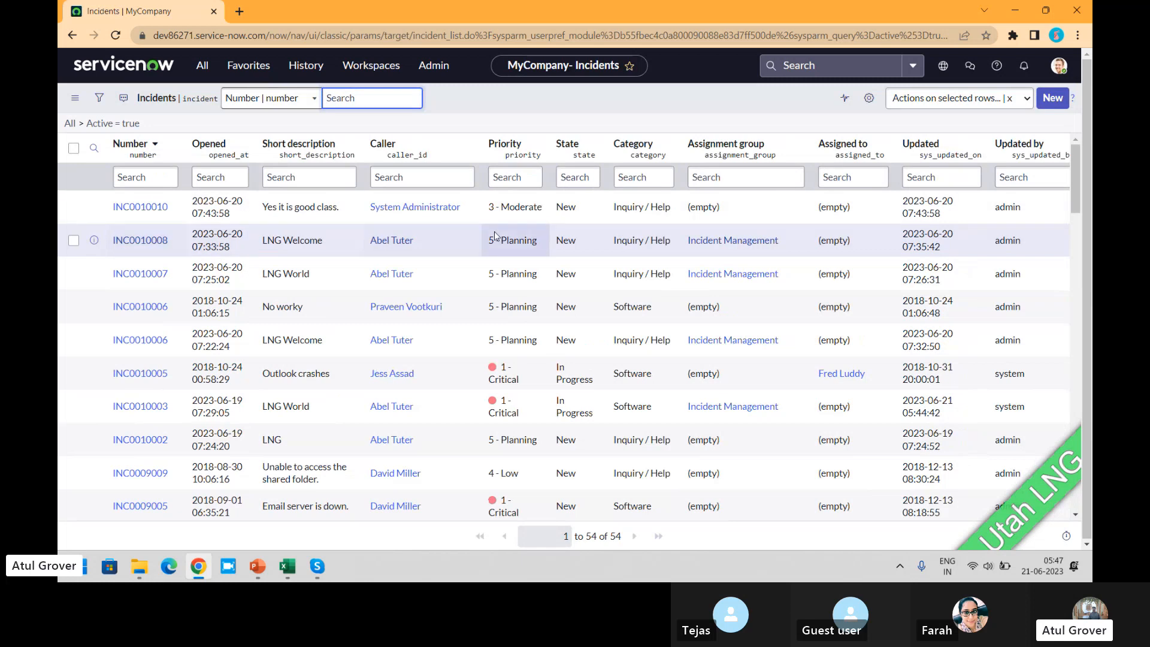
click(1048, 99)
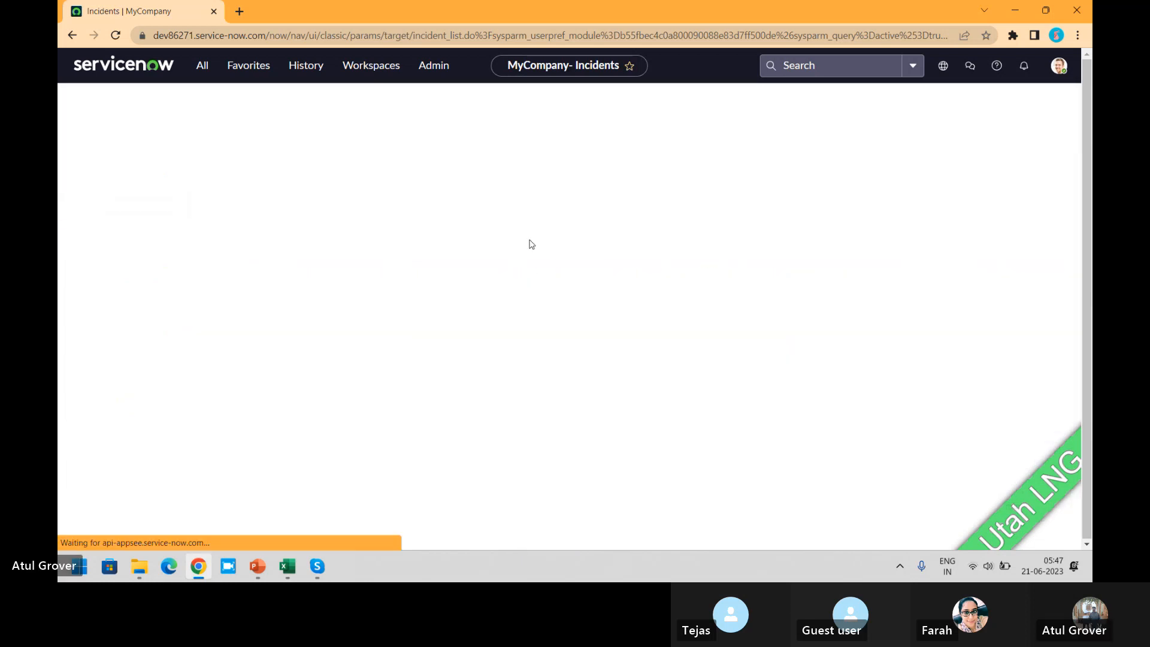
- Fill in the new incident's caller by entering part of a user's first name and picking the suggested match
click(266, 158)
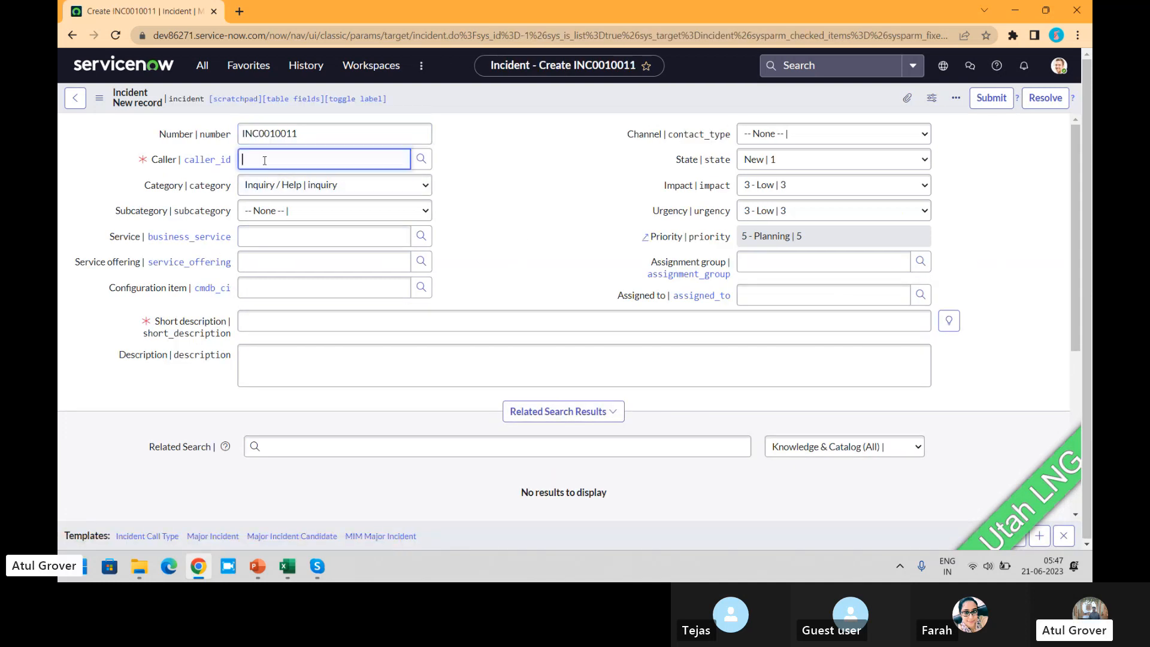
text(jon)
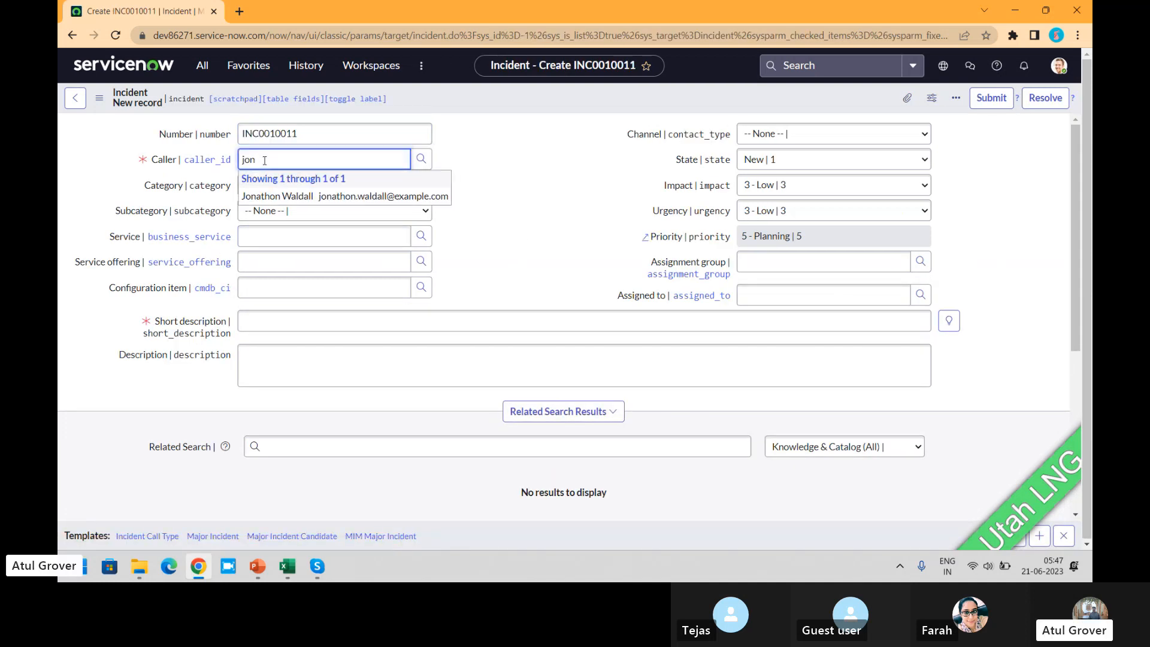
click(281, 193)
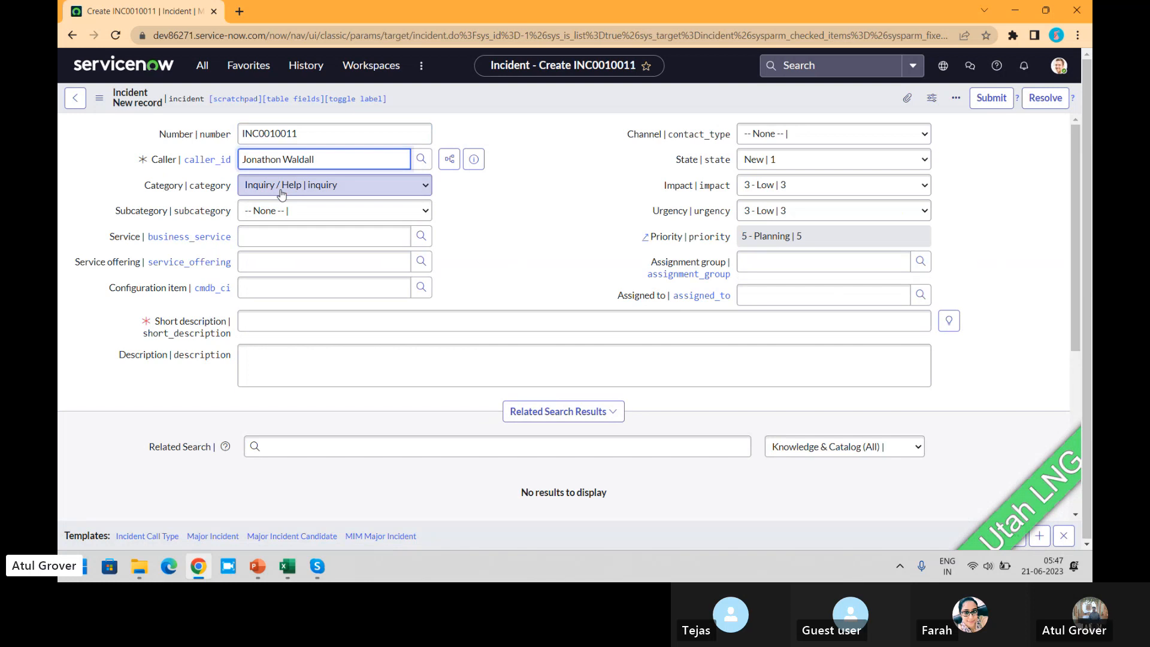
click(487, 212)
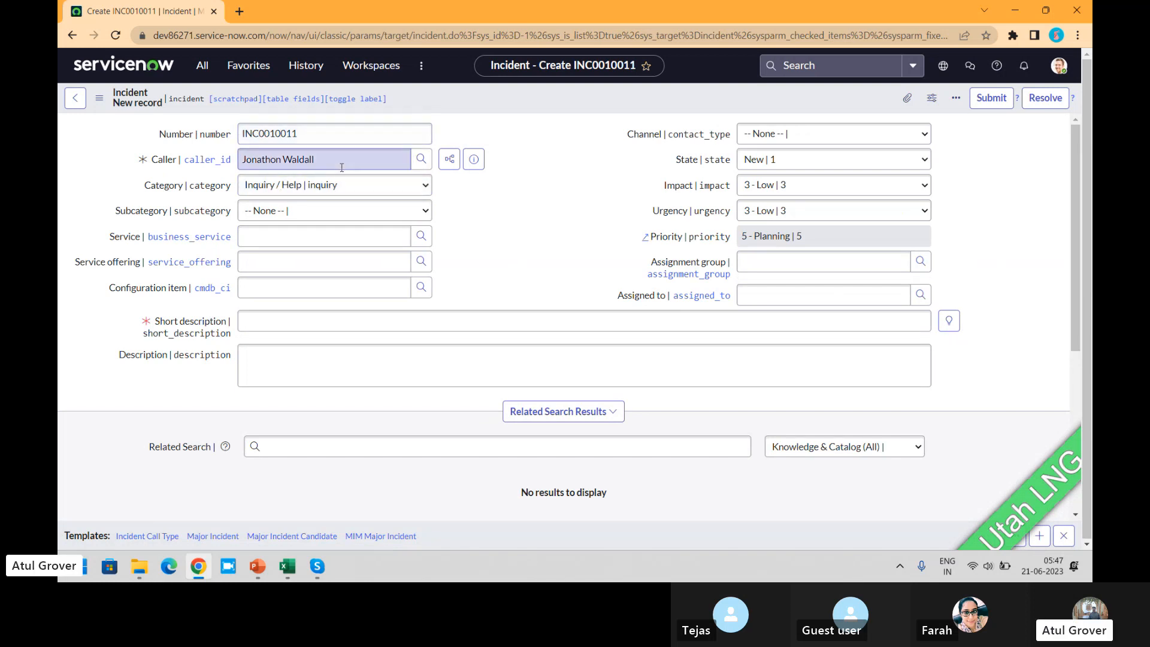
- Filter the caller lookup list by VIP is true and choose the VIP user as the incident's caller
click(418, 160)
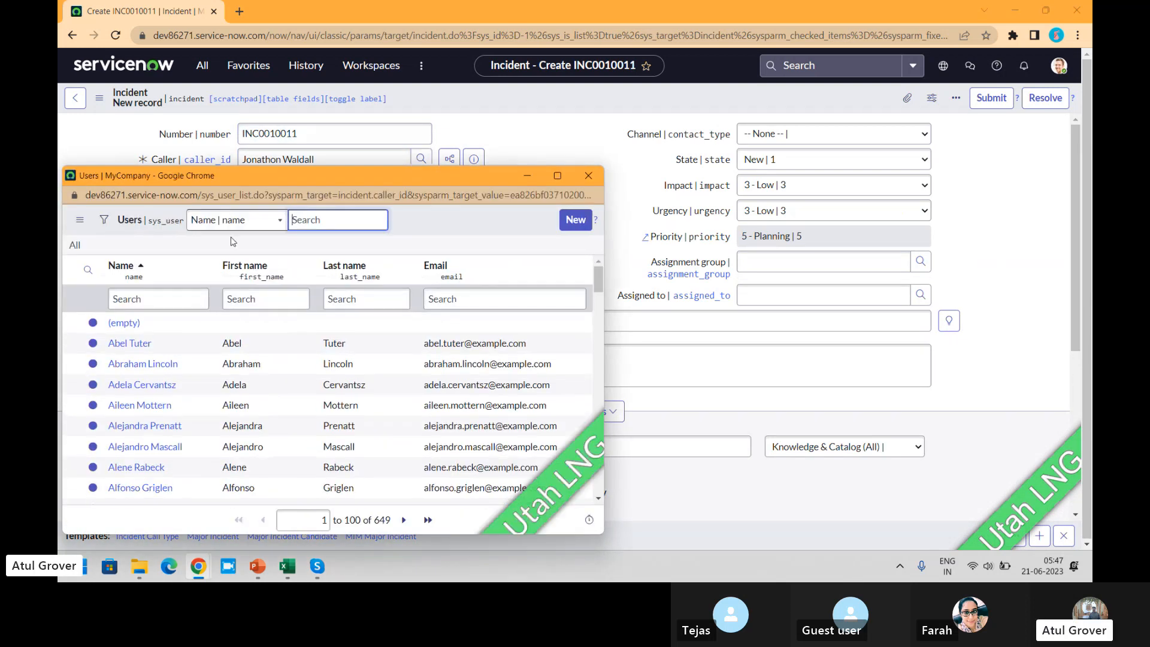
click(105, 222)
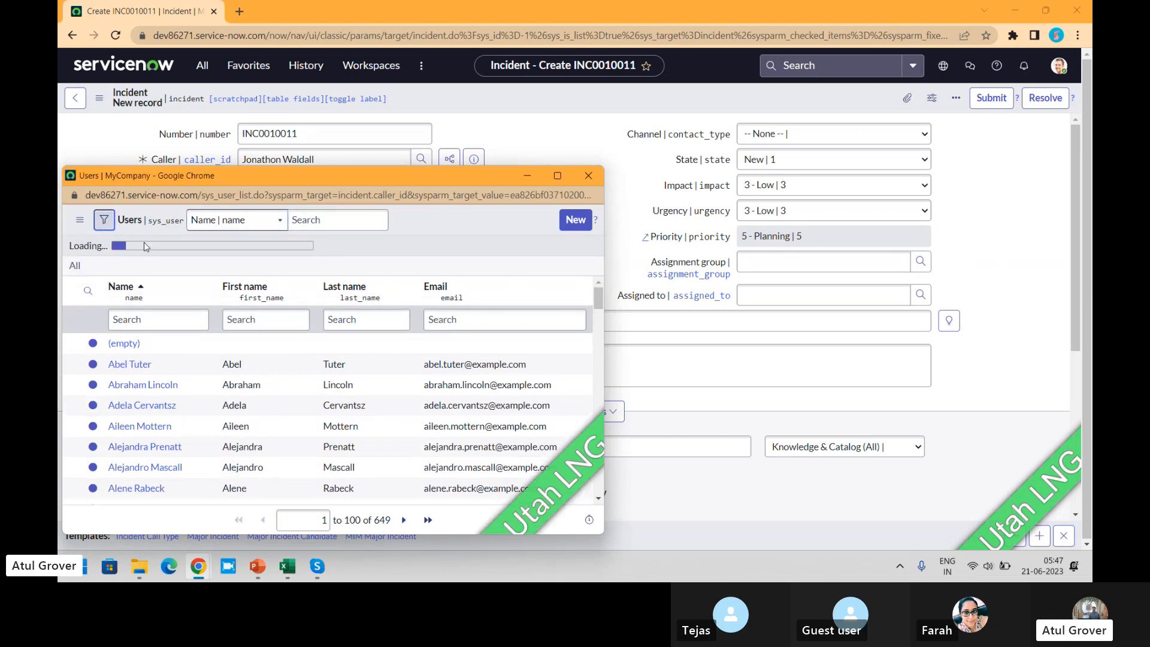
click(160, 286)
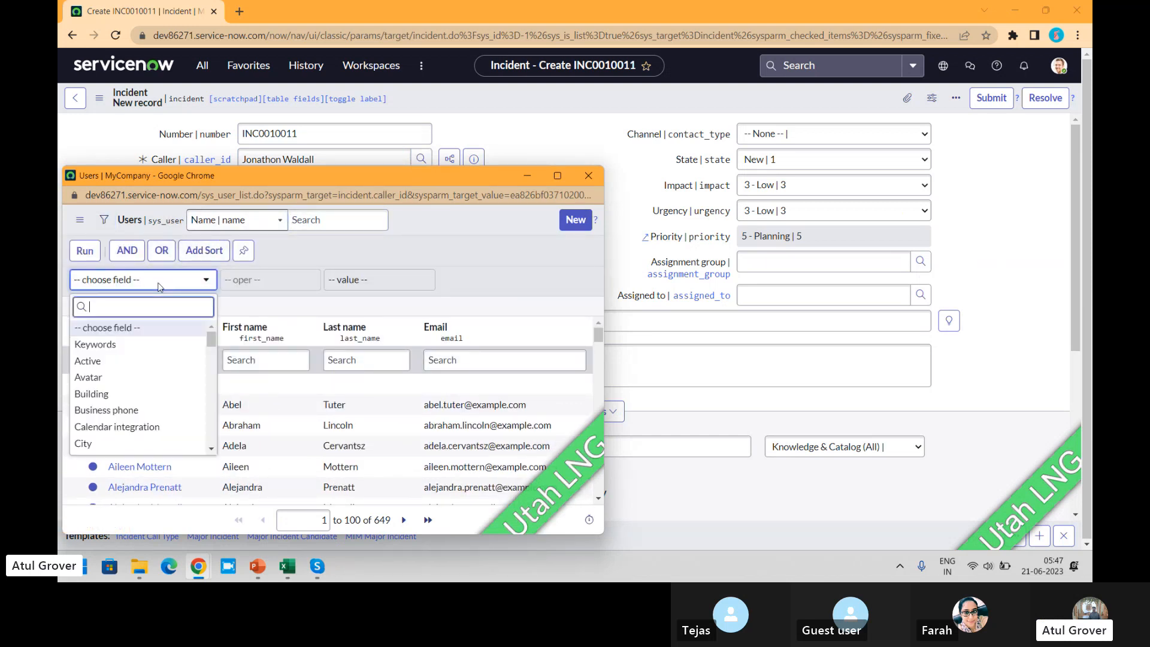
text(vip)
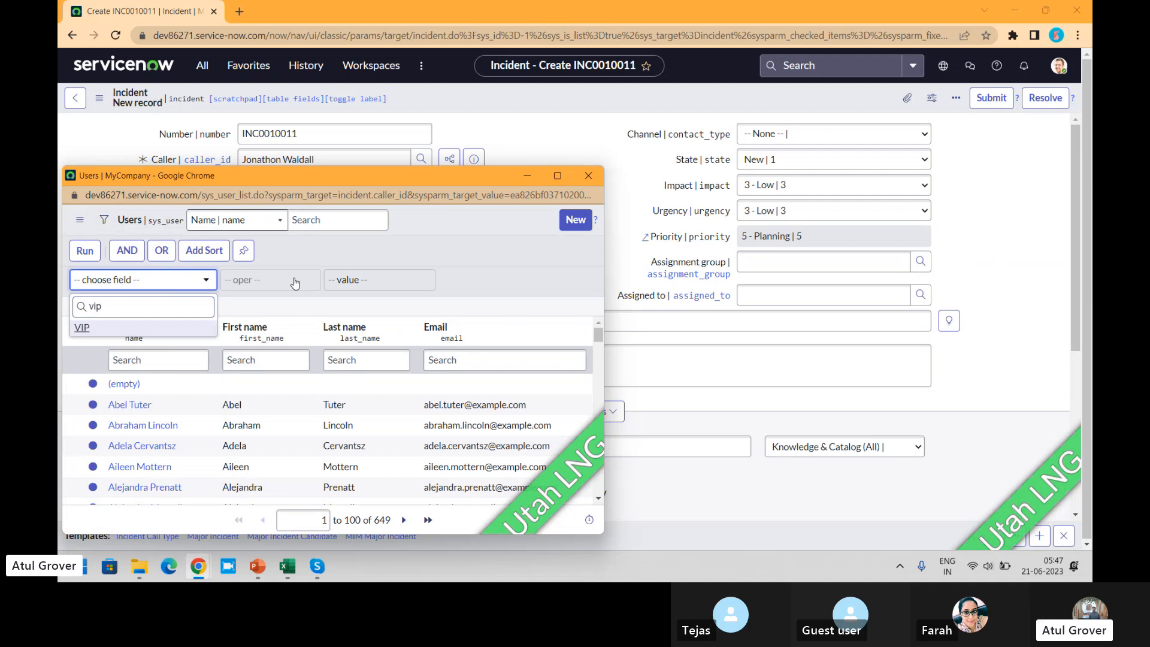
click(124, 329)
click(381, 279)
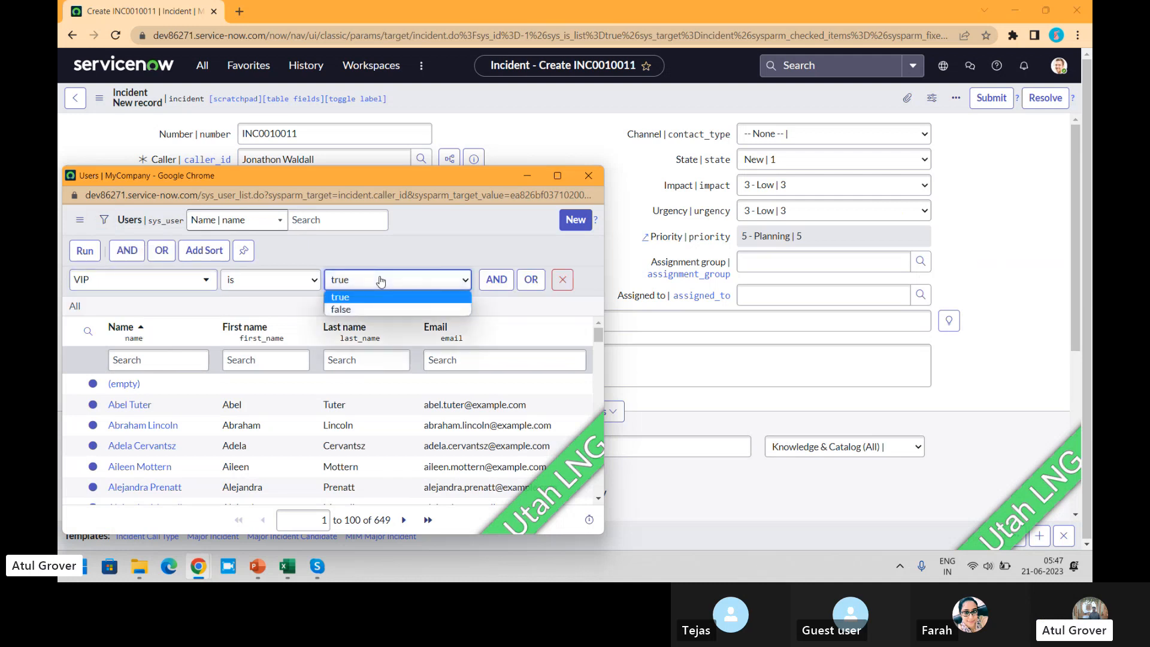
click(84, 250)
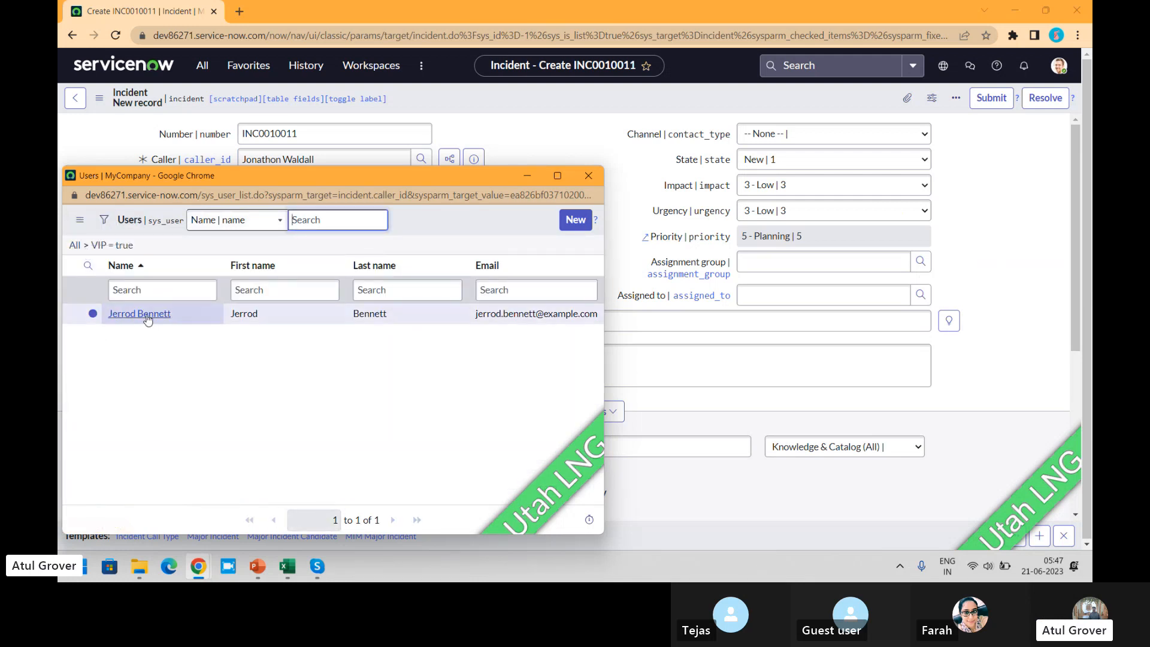
click(139, 313)
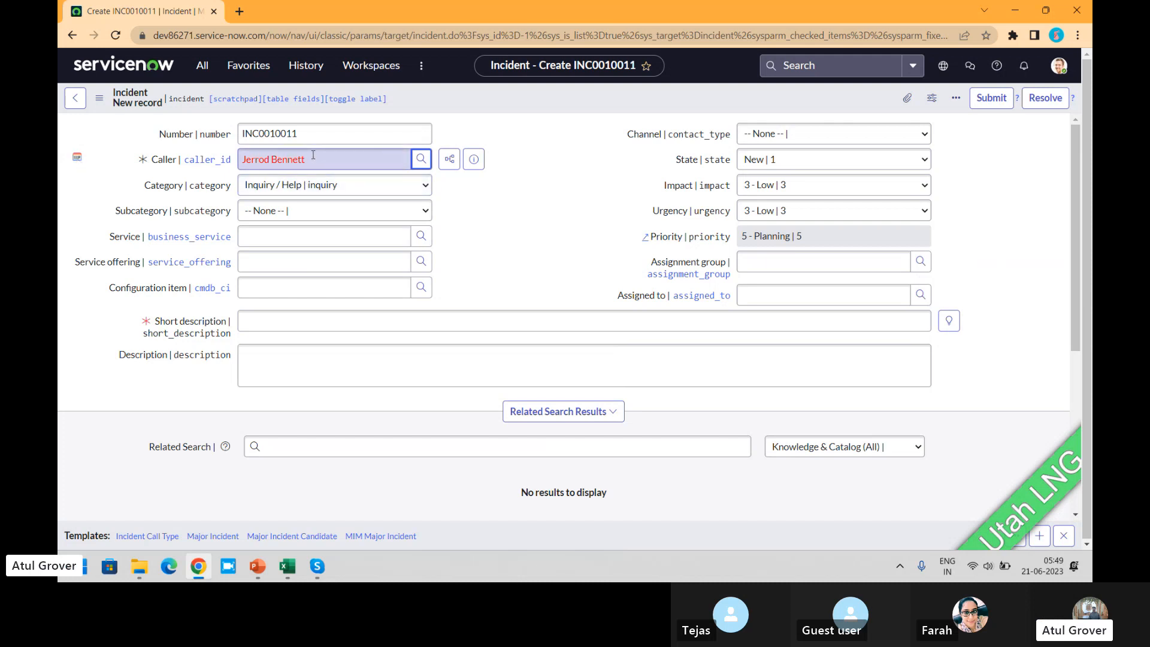
drag(314, 155, 231, 160)
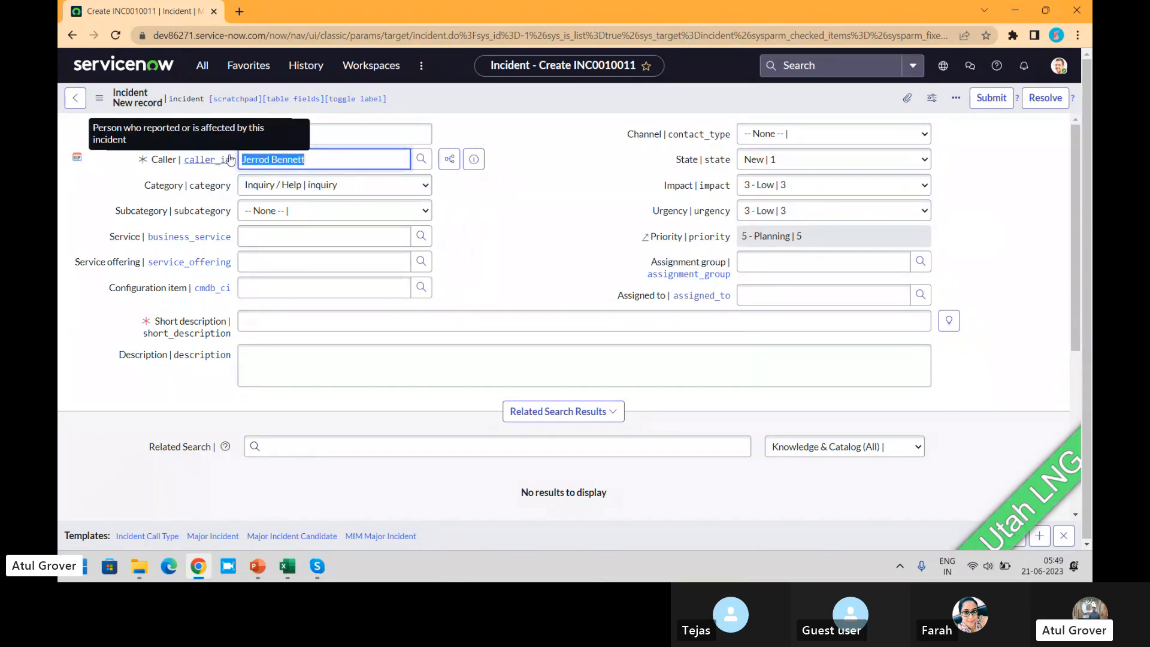
click(203, 65)
text(vip)
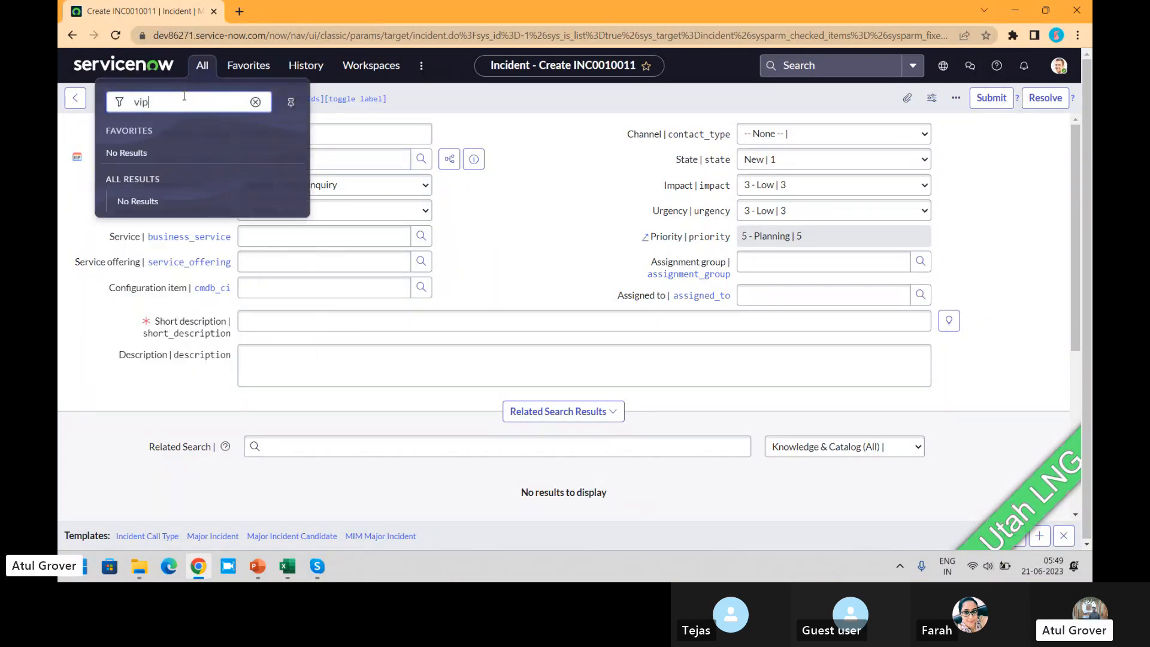
key(BackSpace)
key(BackSpace)
key(BackSpace)
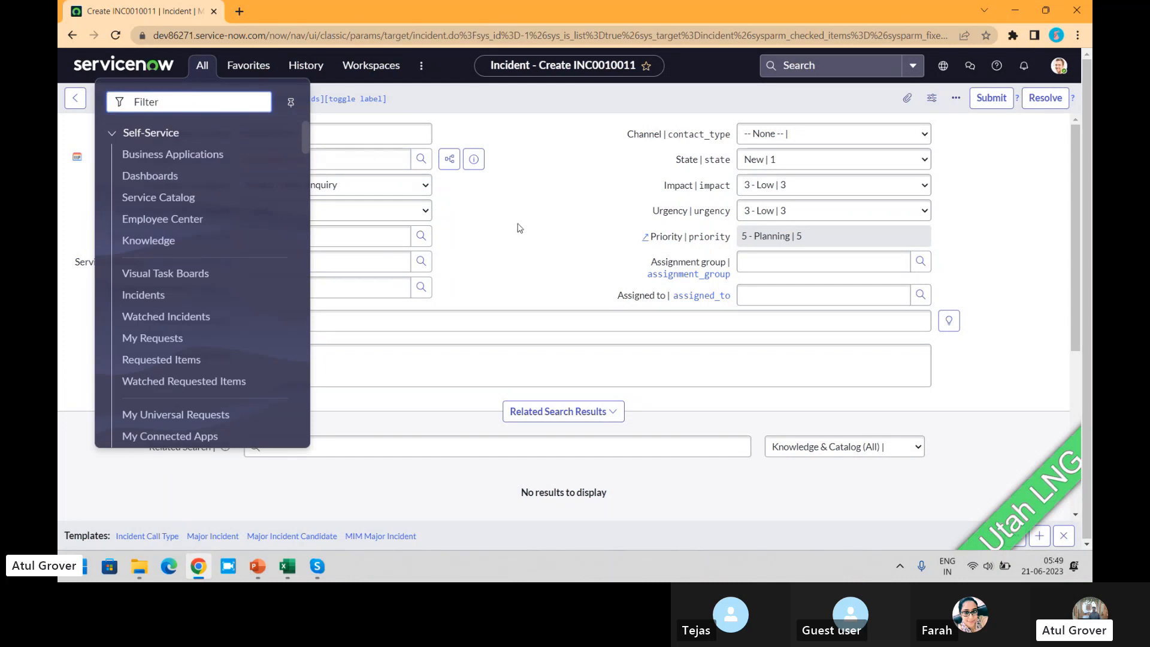
- Open the User Administration Users list in a new browser tab and open the third user's record
text(u)
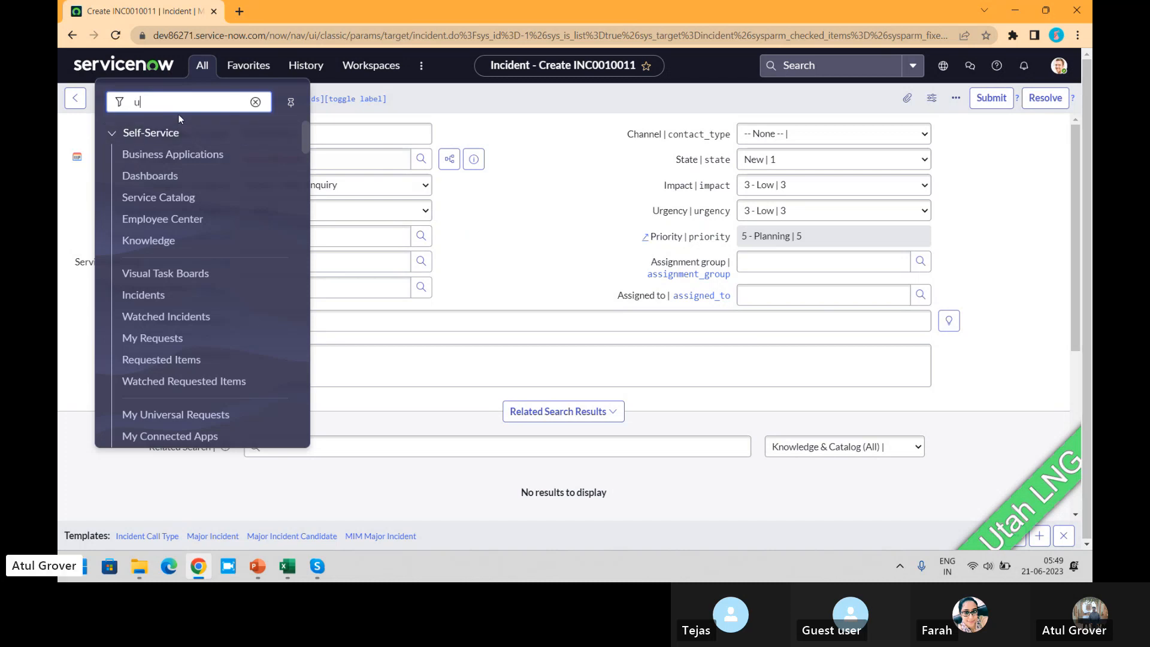
text(ser a)
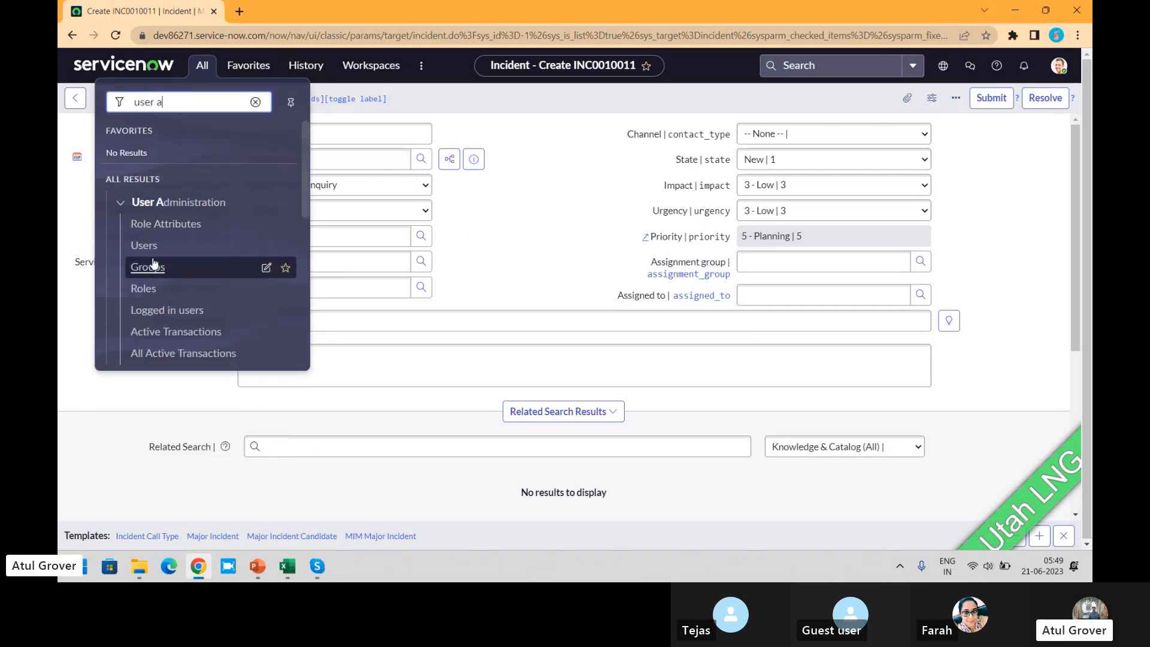
middle_click(148, 245)
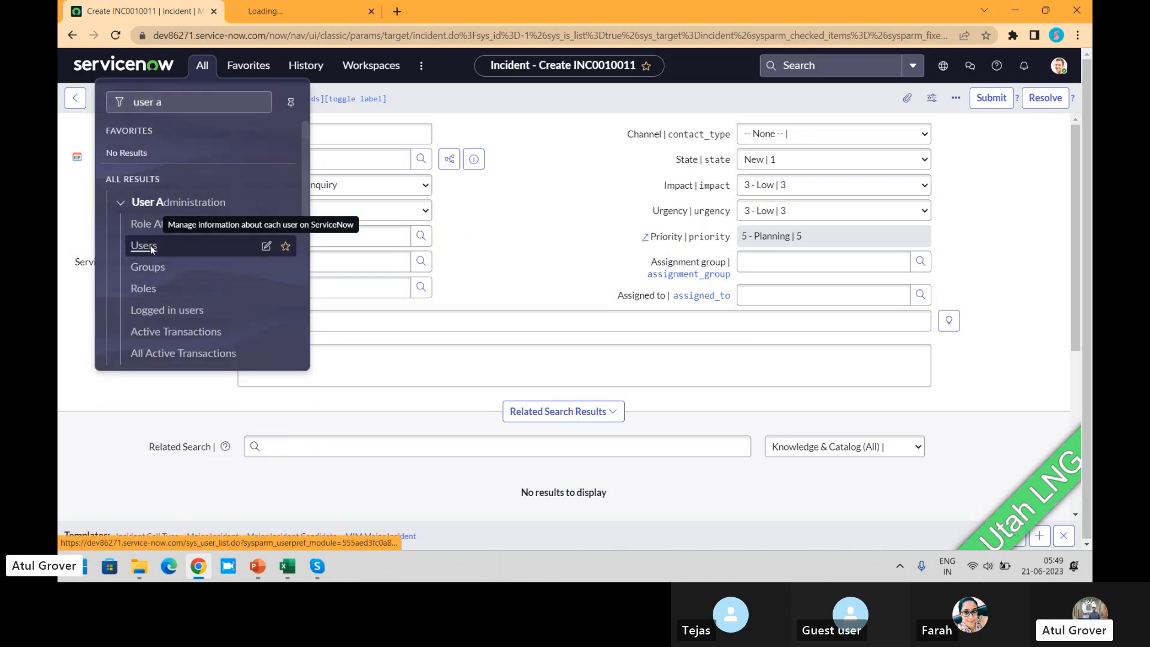
click(307, 15)
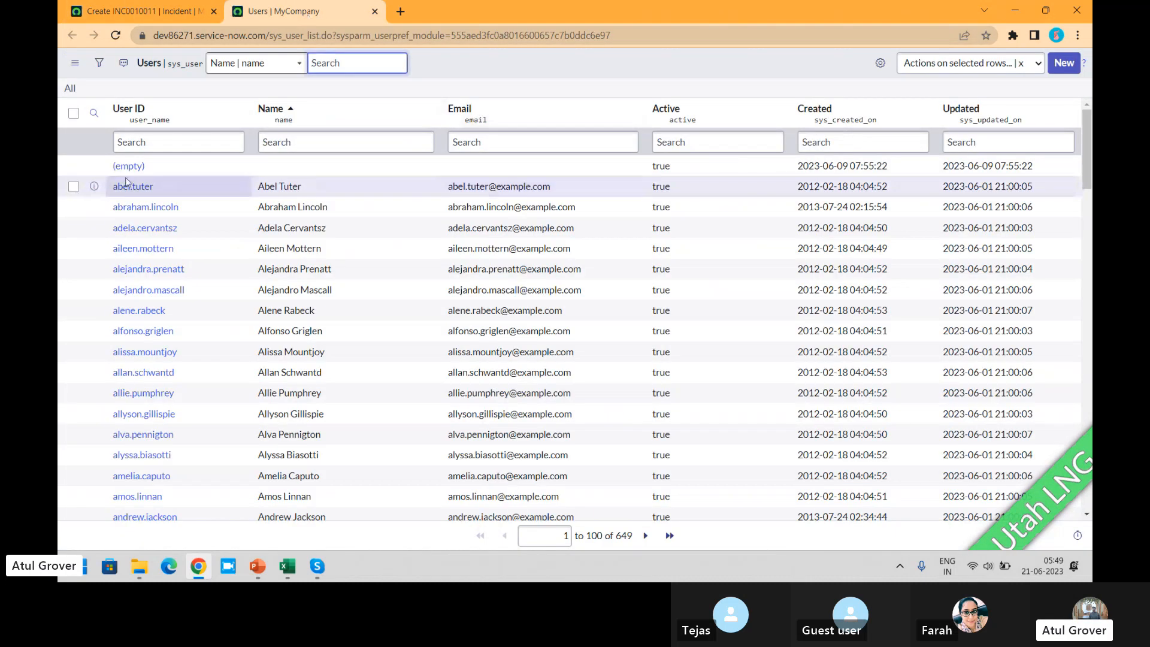
click(142, 208)
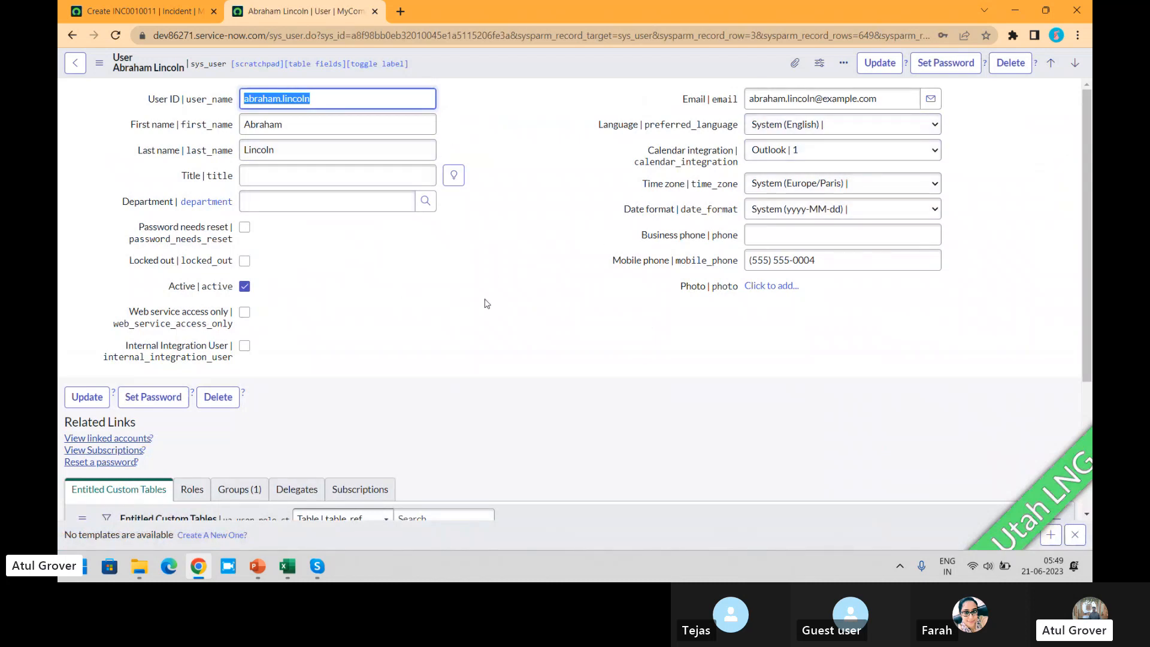
- In Form Design for the User form, add the VIP field between Title and Department and save the form
right_click(541, 67)
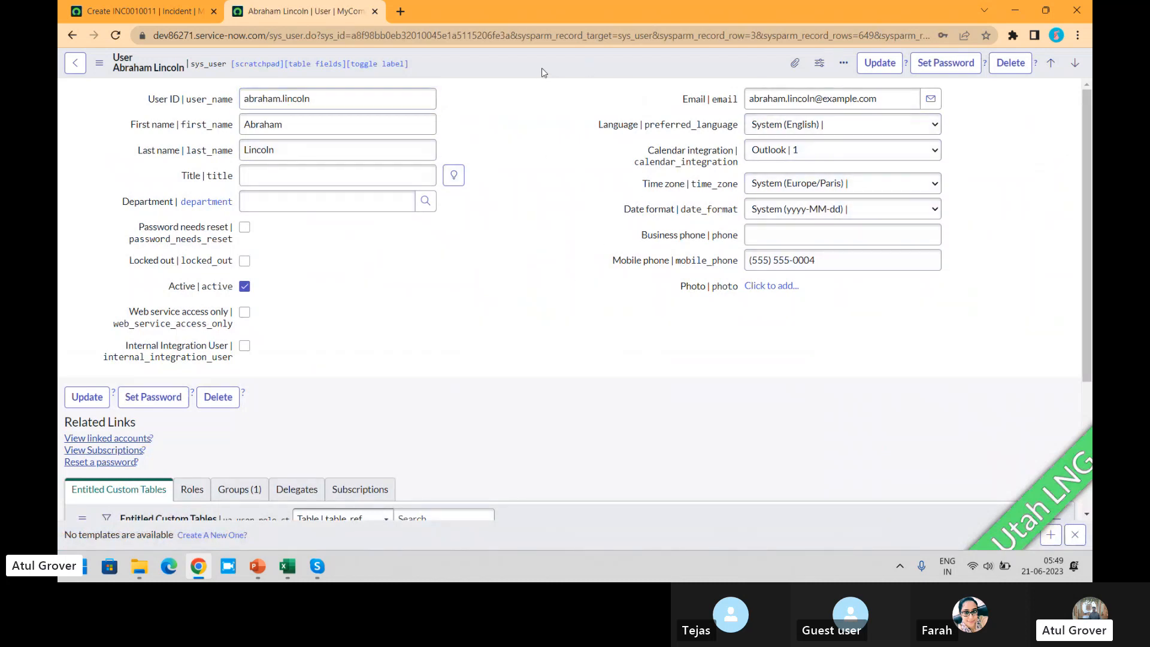
mouse_move(615, 133)
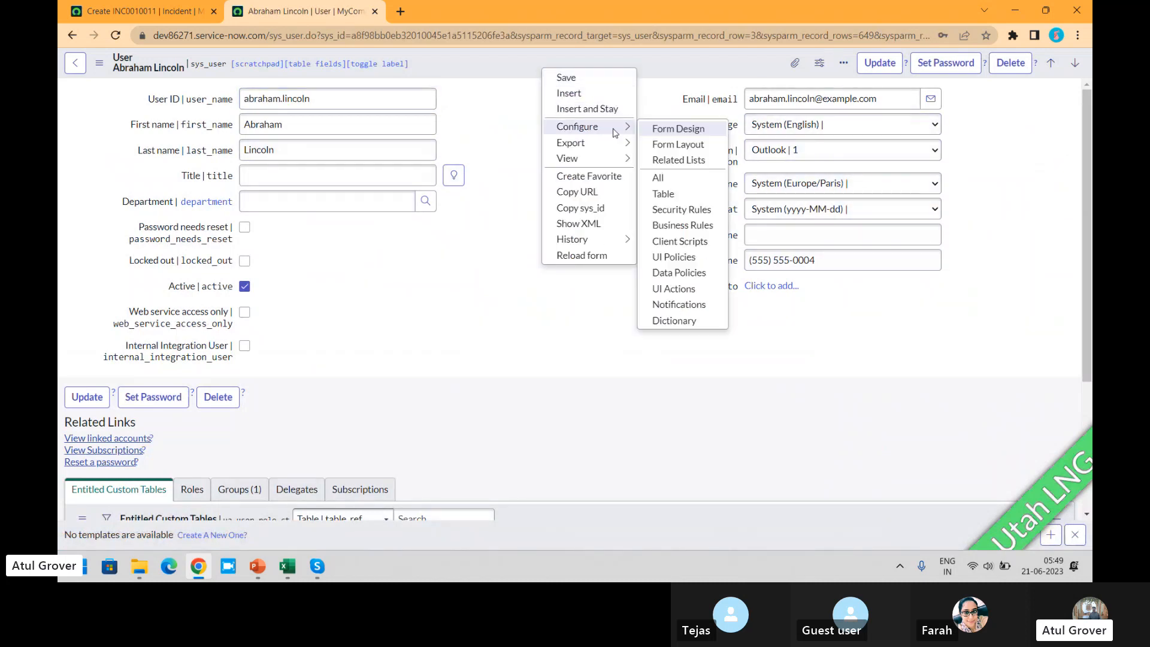
click(692, 132)
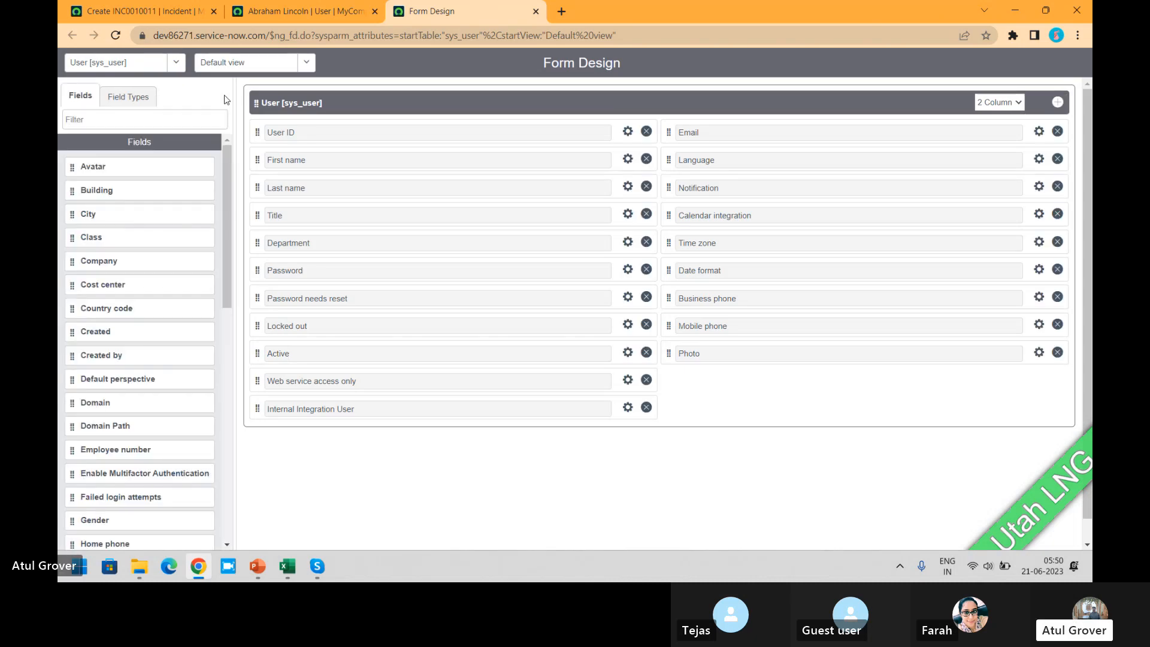
click(144, 125)
text(vip)
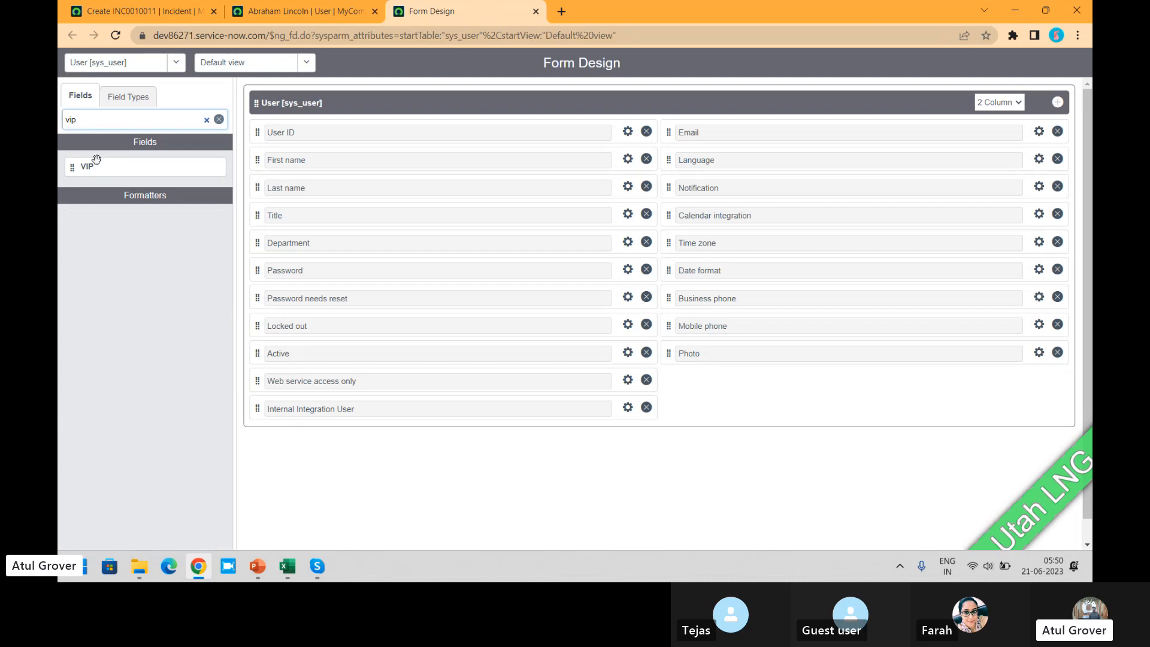
drag(96, 159, 286, 240)
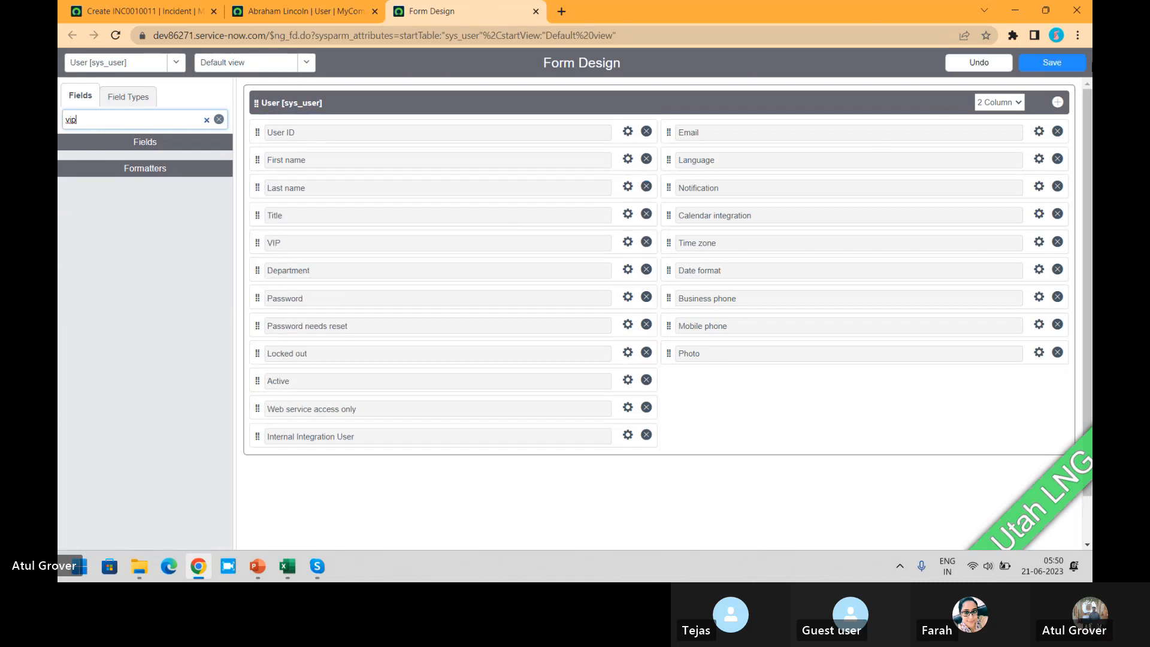
click(1045, 62)
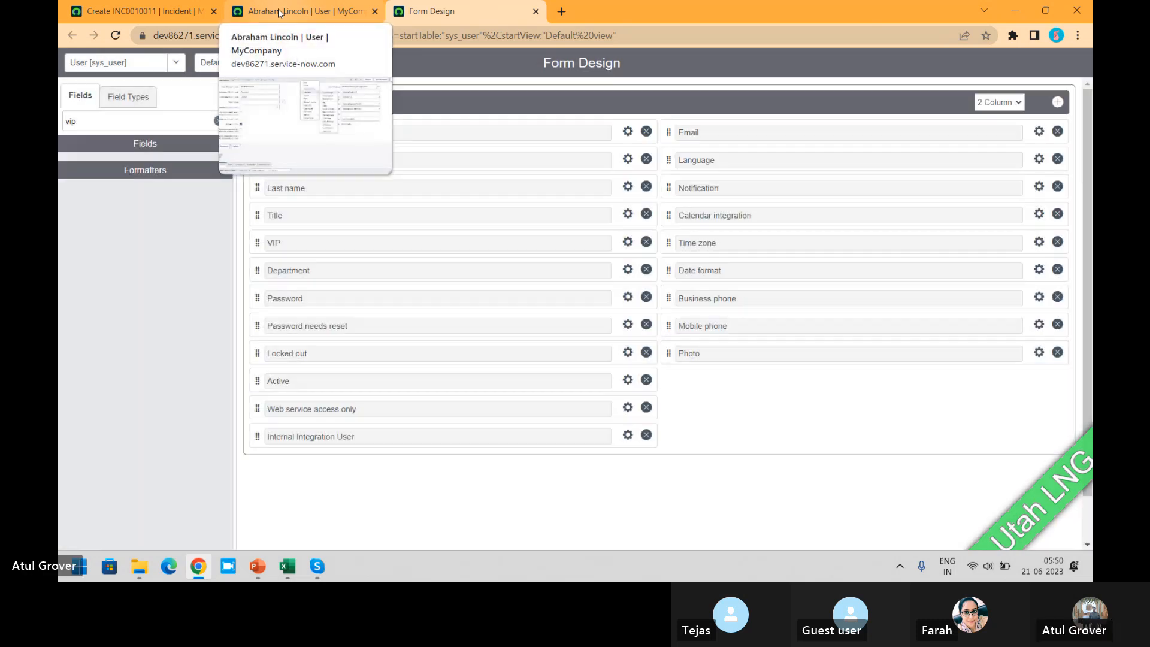
- Reload the user record, try its VIP checkbox on and off again, and return to the new incident form
click(278, 8)
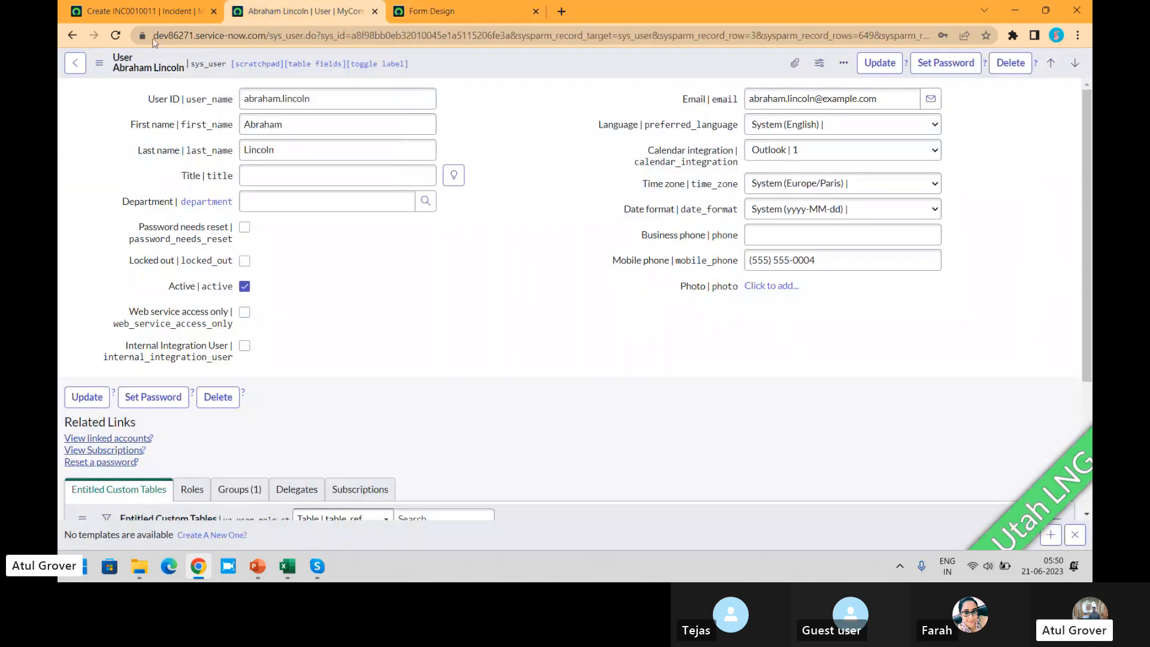
click(118, 34)
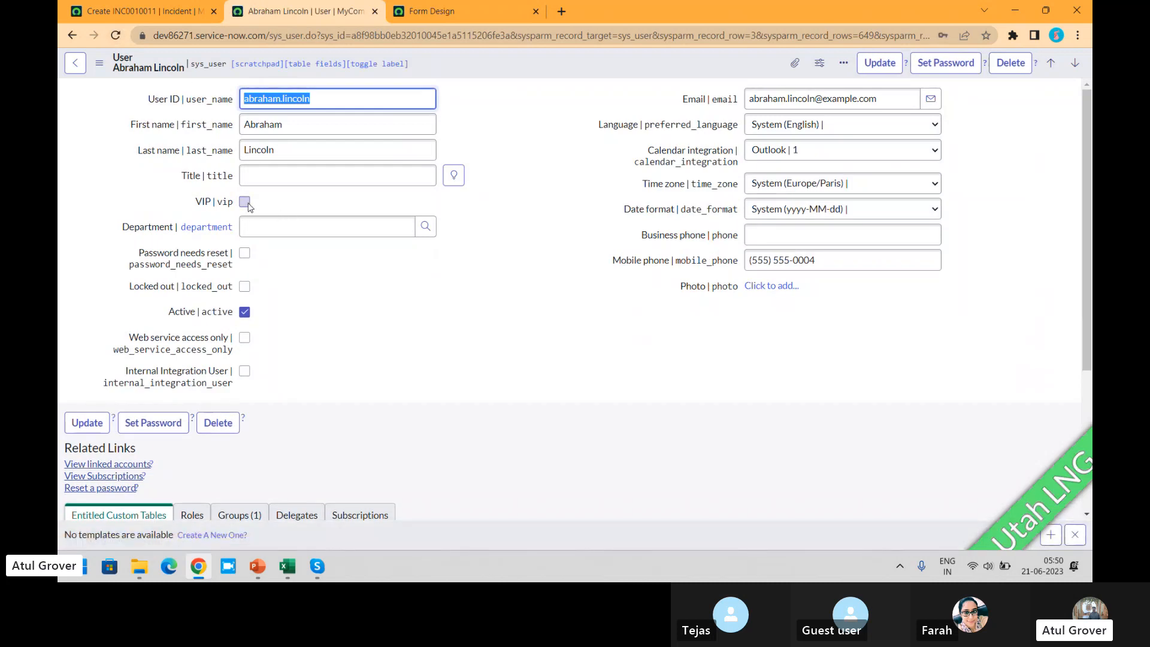
click(245, 202)
click(245, 203)
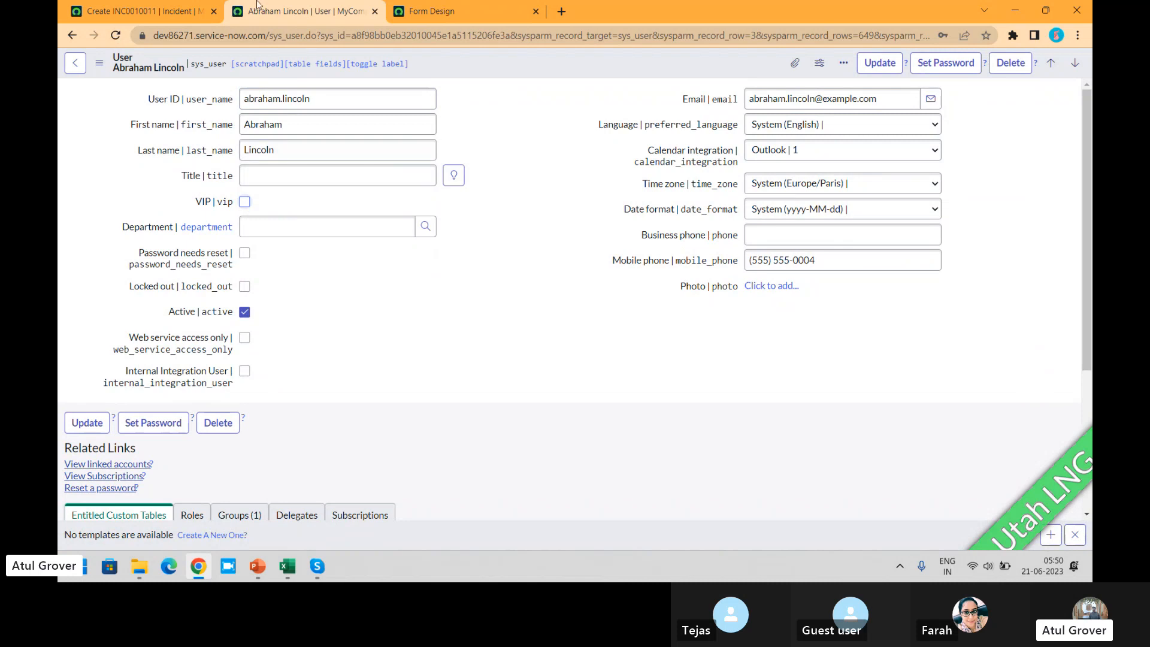
click(152, 12)
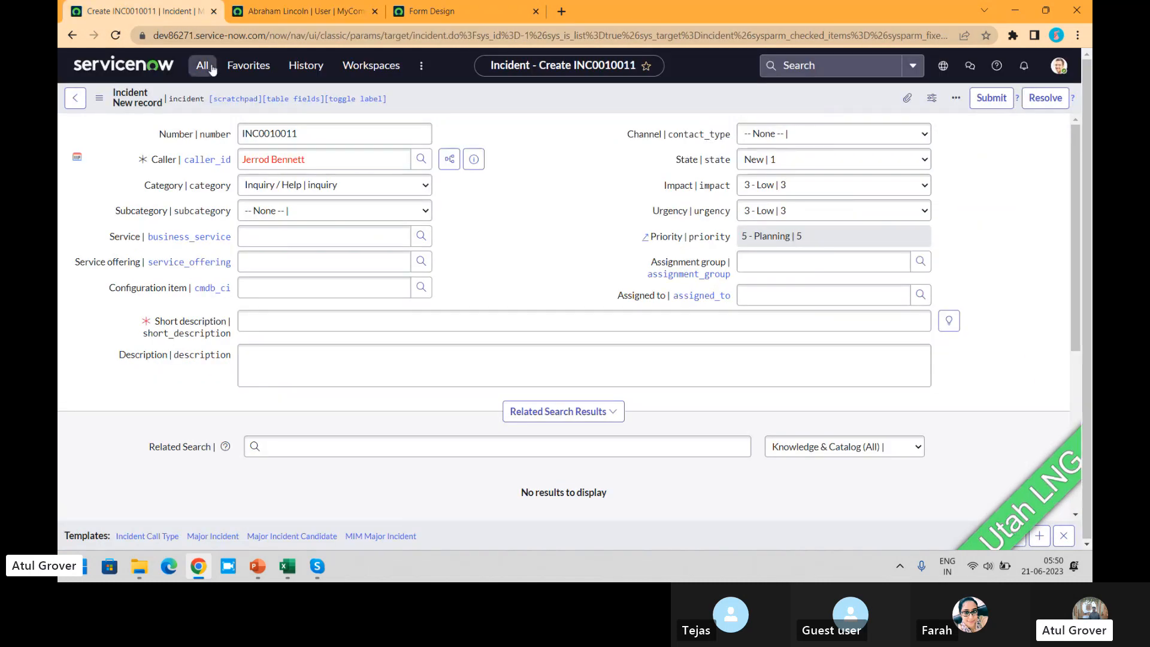
- Leave the new incident without saving, open the System UI Field Styles list and look through its table styles
click(202, 65)
text(style)
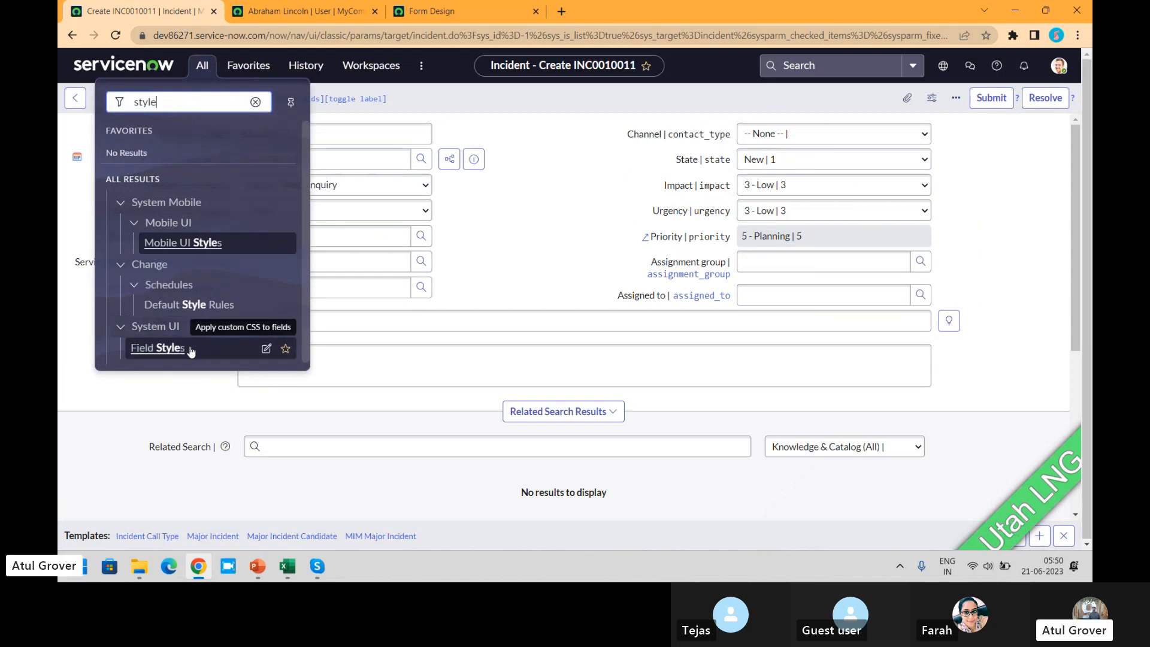
click(157, 348)
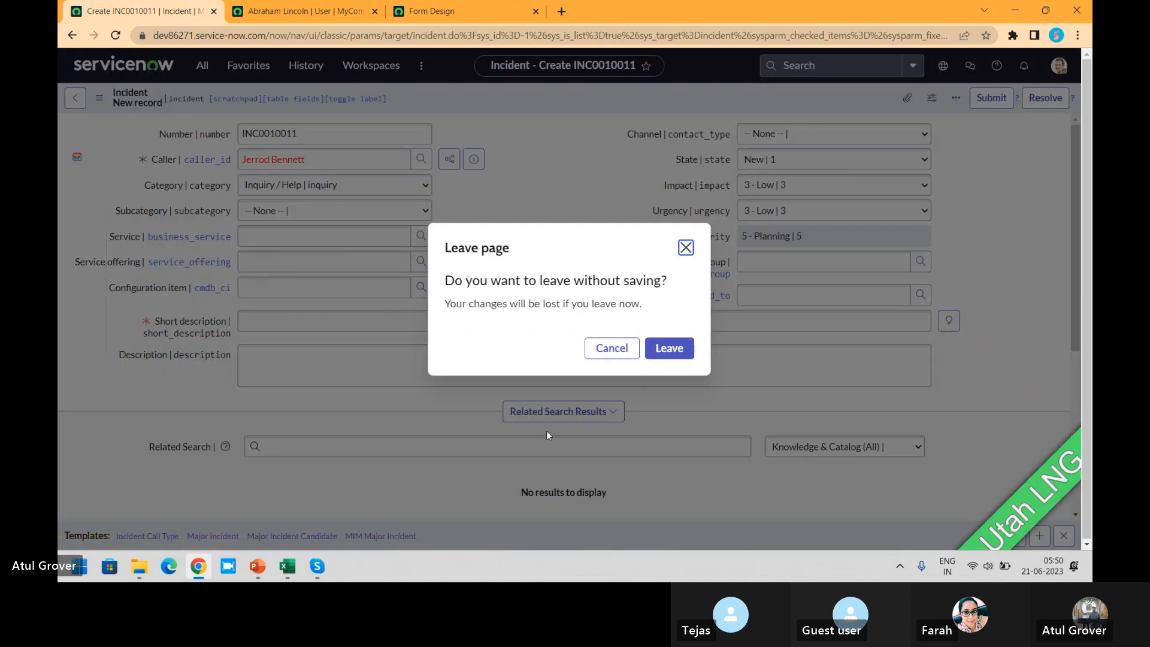
click(666, 350)
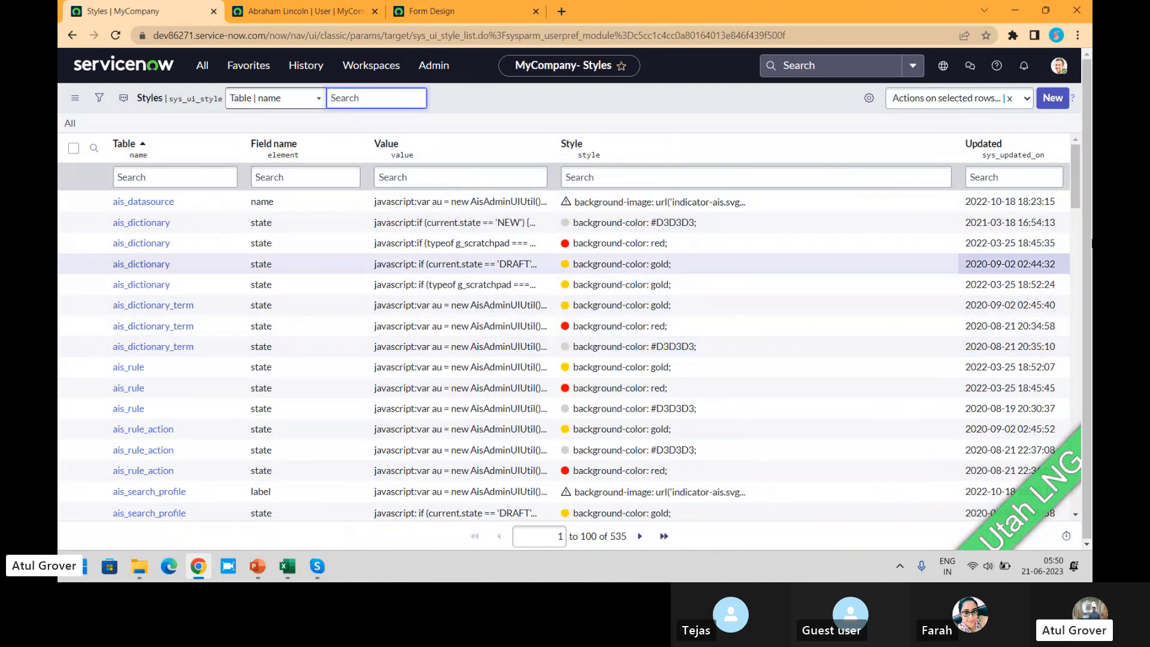
drag(1077, 163, 1075, 203)
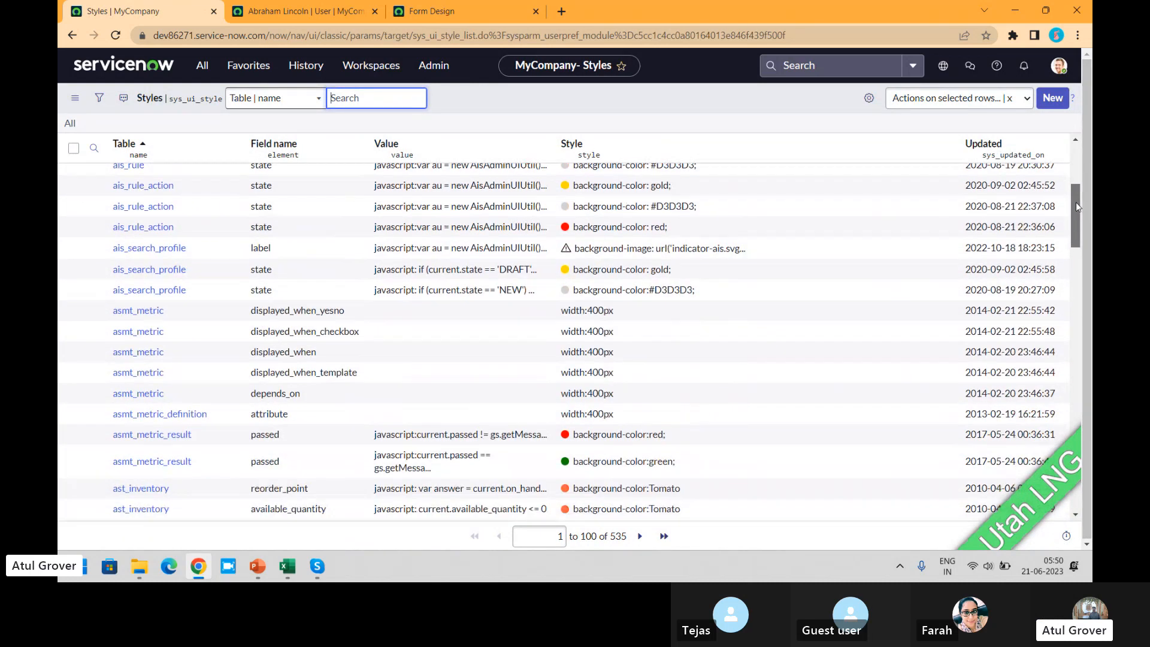
- Open the list of all incidents and start a new incident record
click(202, 65)
text(inci)
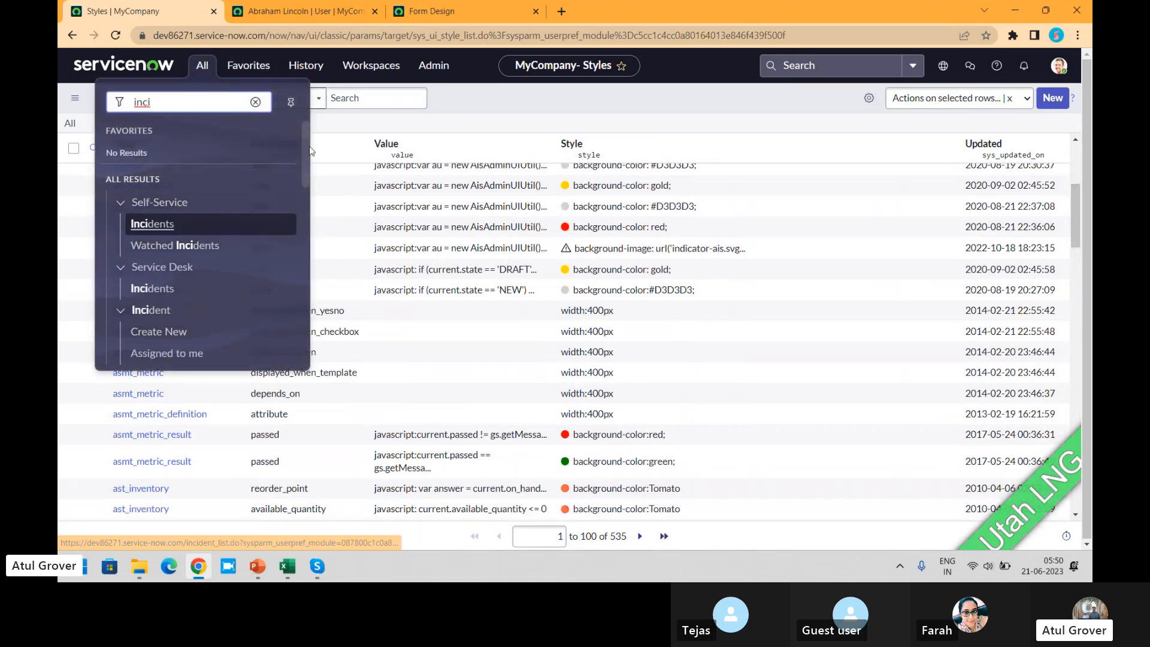
drag(305, 146, 300, 176)
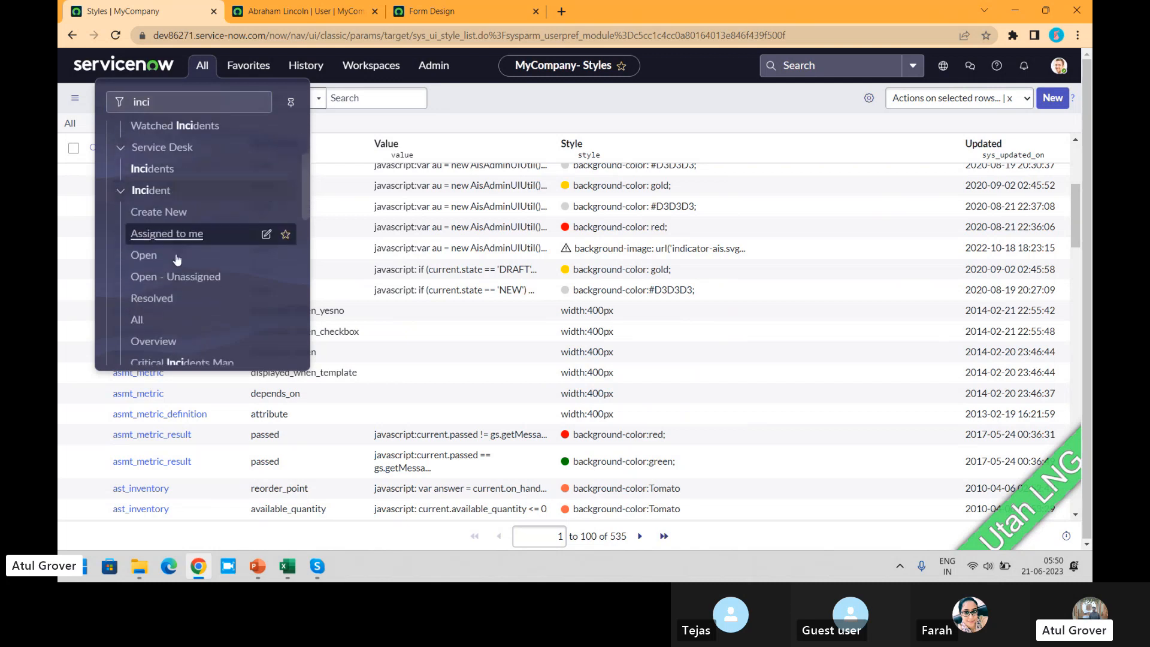
click(142, 320)
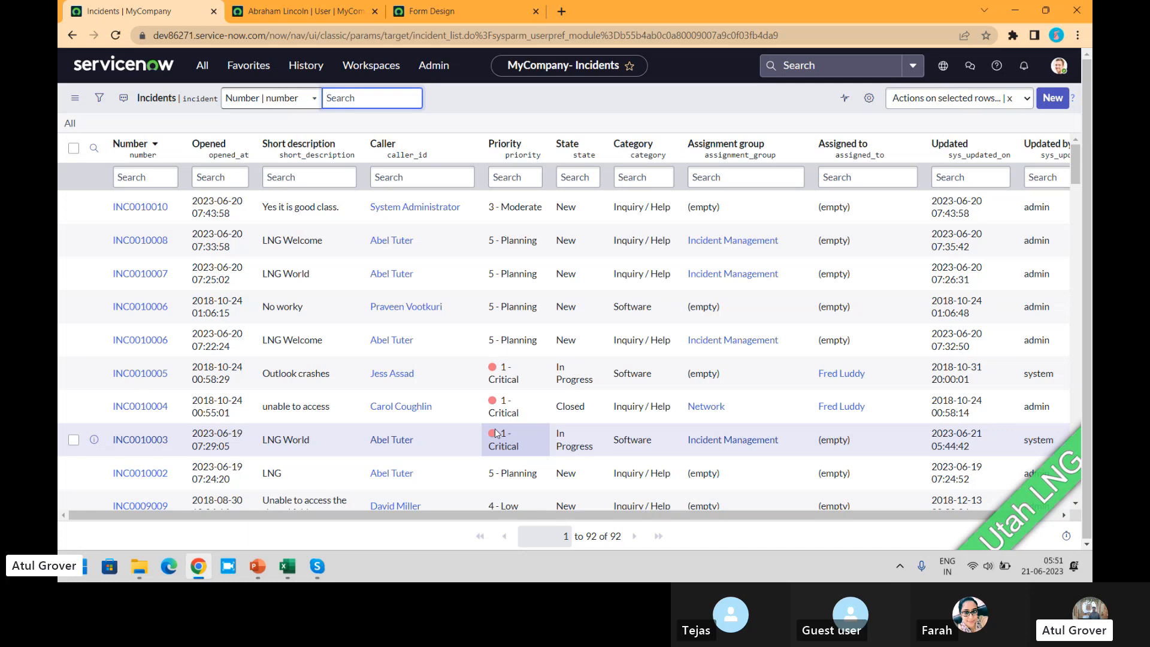
click(1052, 101)
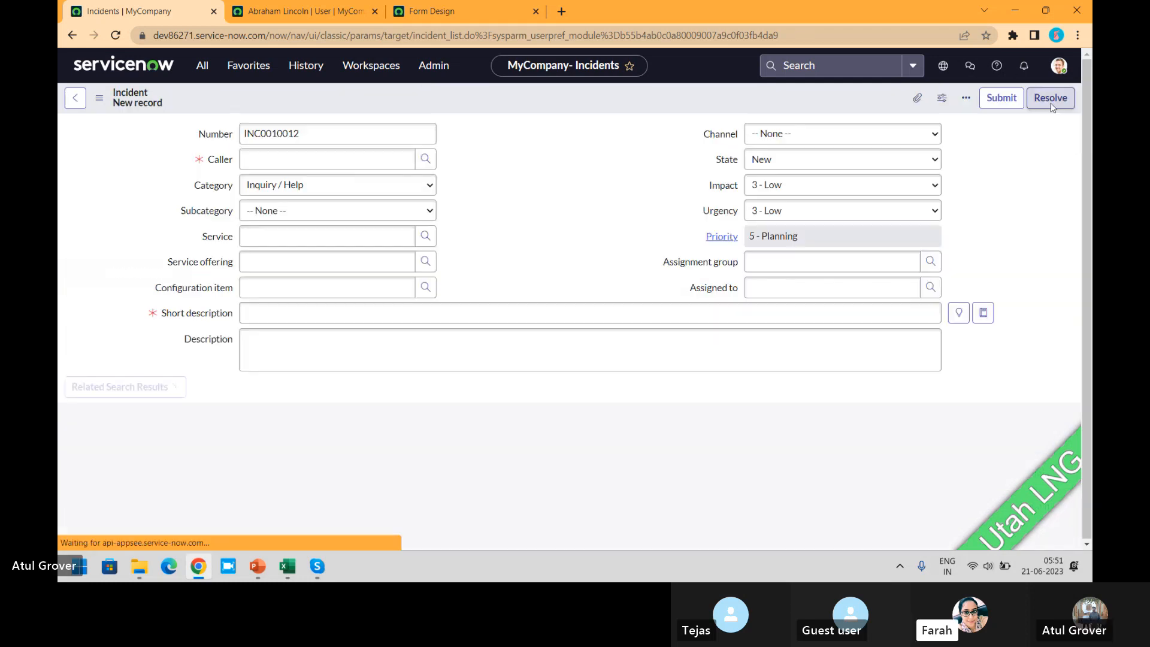
- Look up callers matching "jo" and select the first suggestion as the new incident's caller
click(349, 160)
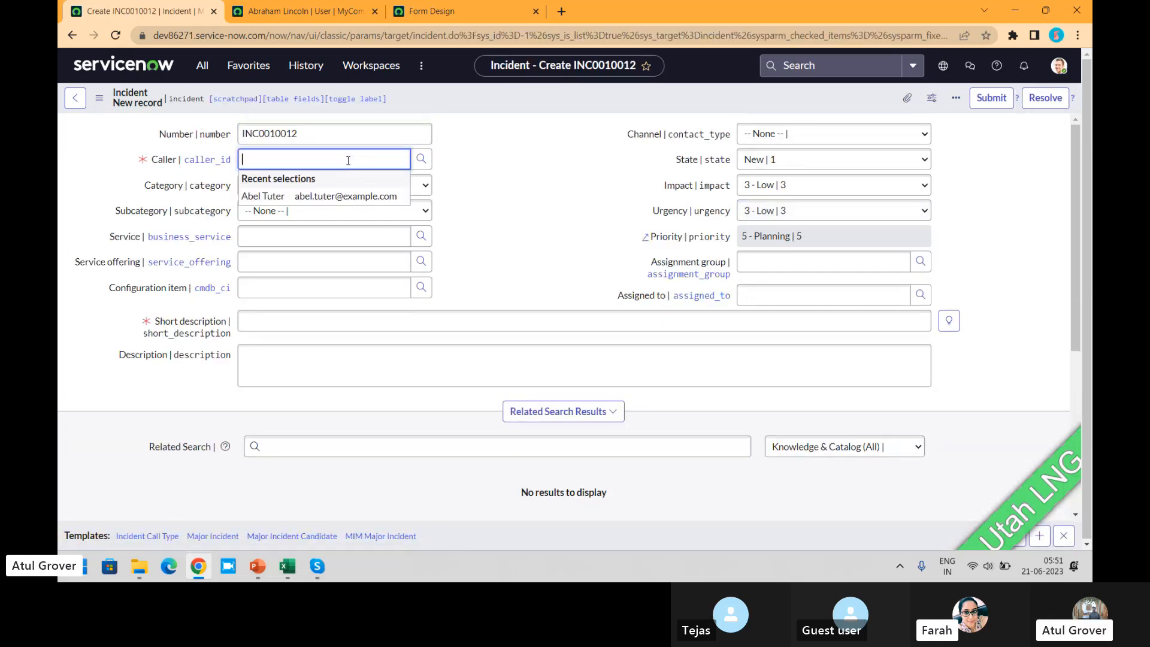
text(jo)
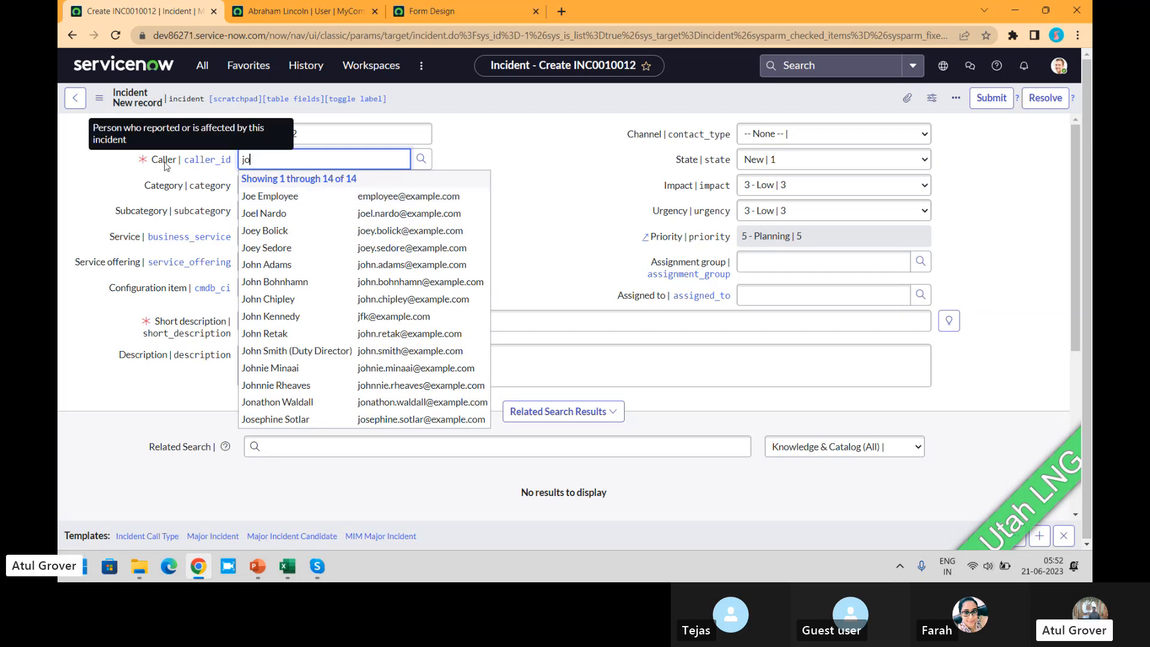
click(429, 196)
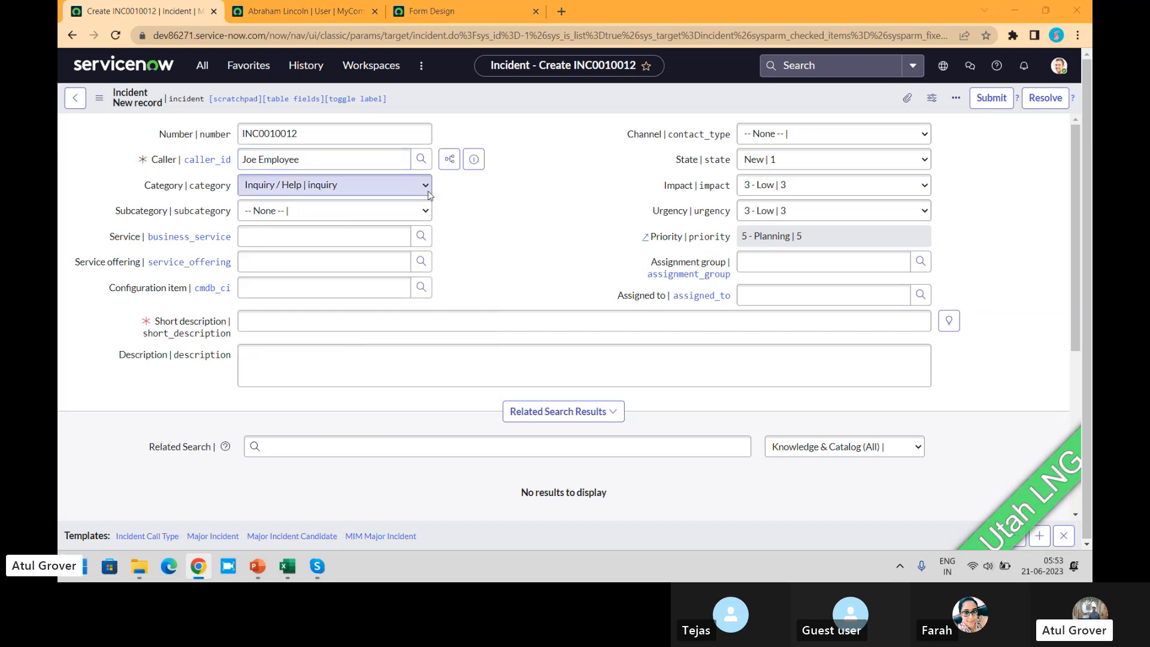
key(alt+Tab)
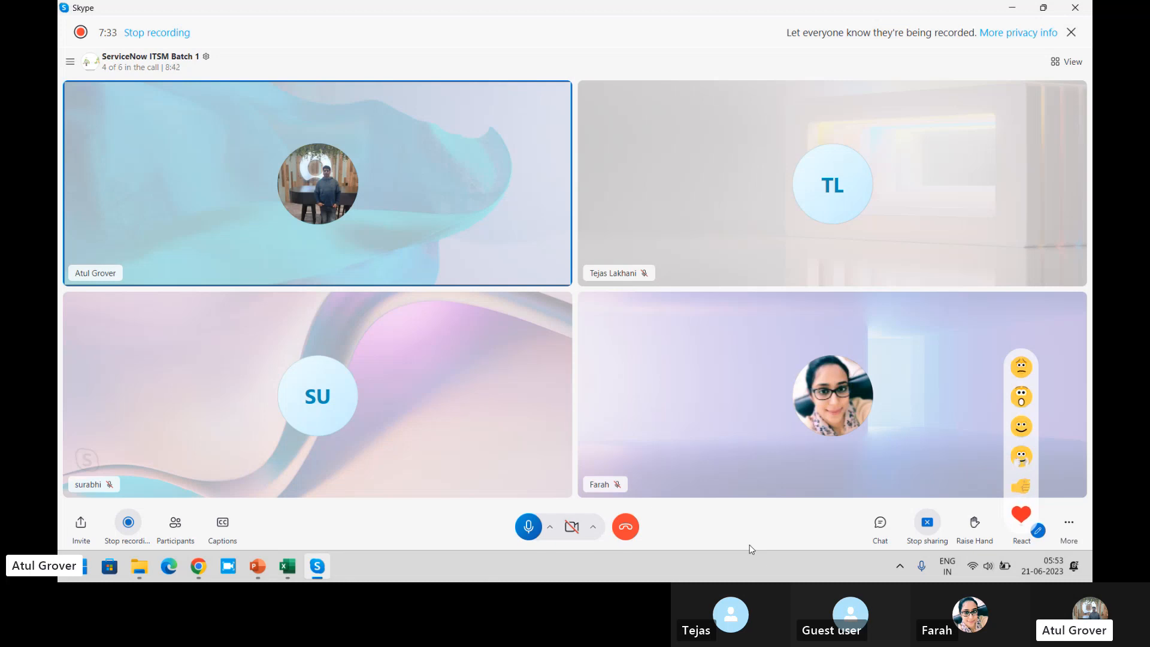
key(alt+Tab)
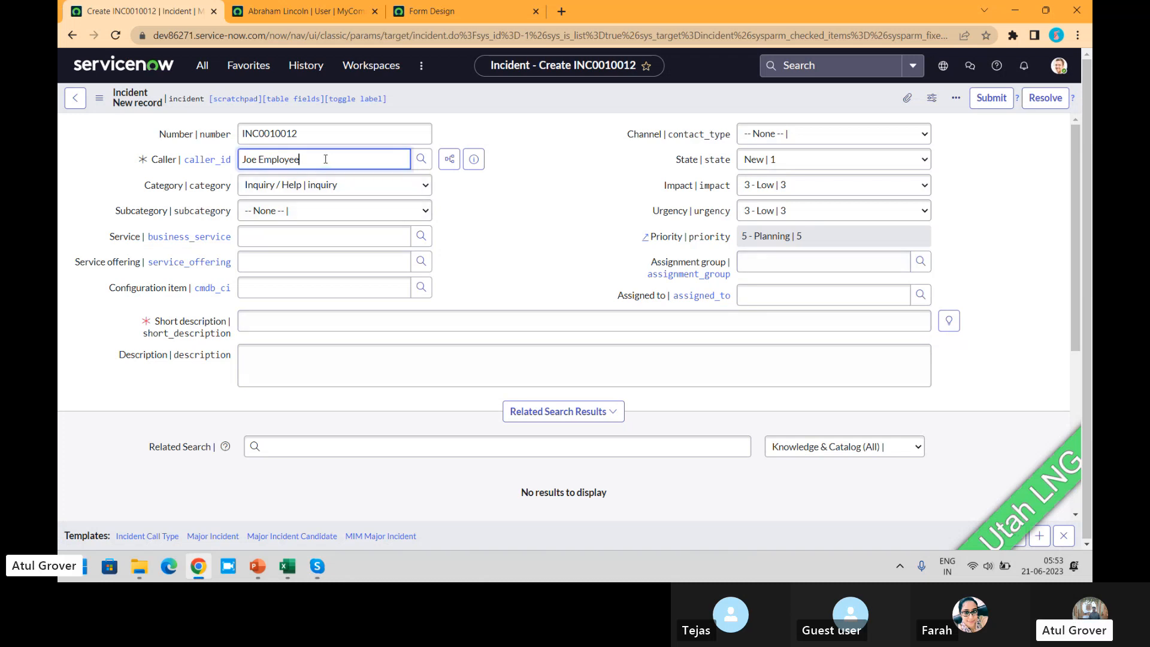
drag(326, 160, 217, 164)
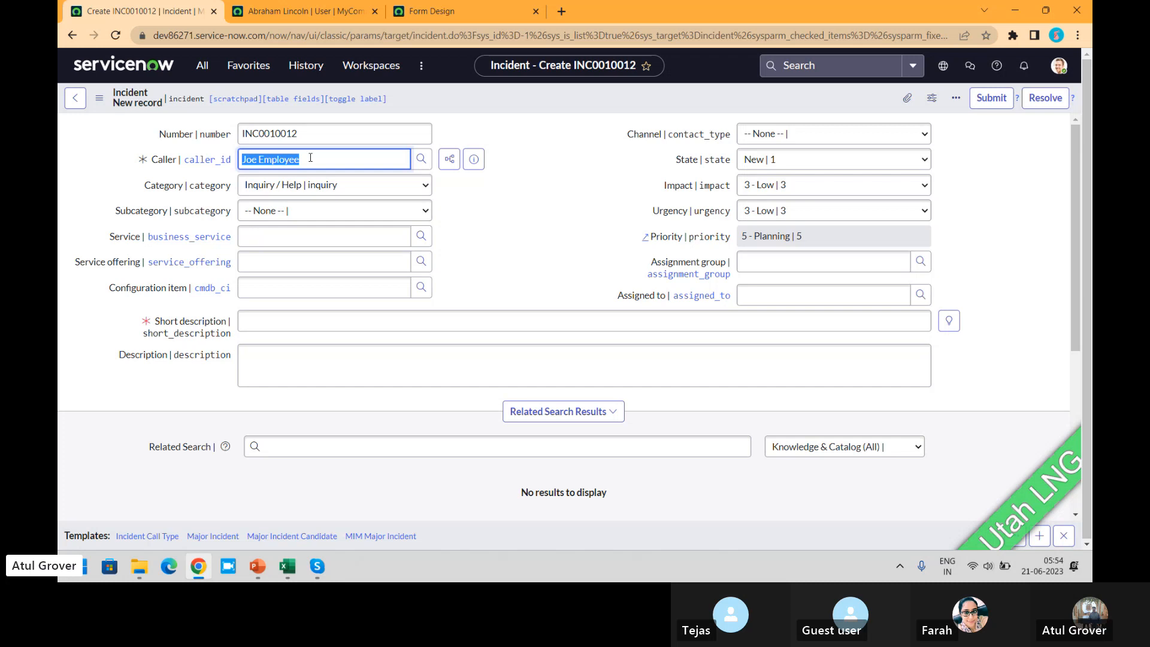
click(357, 160)
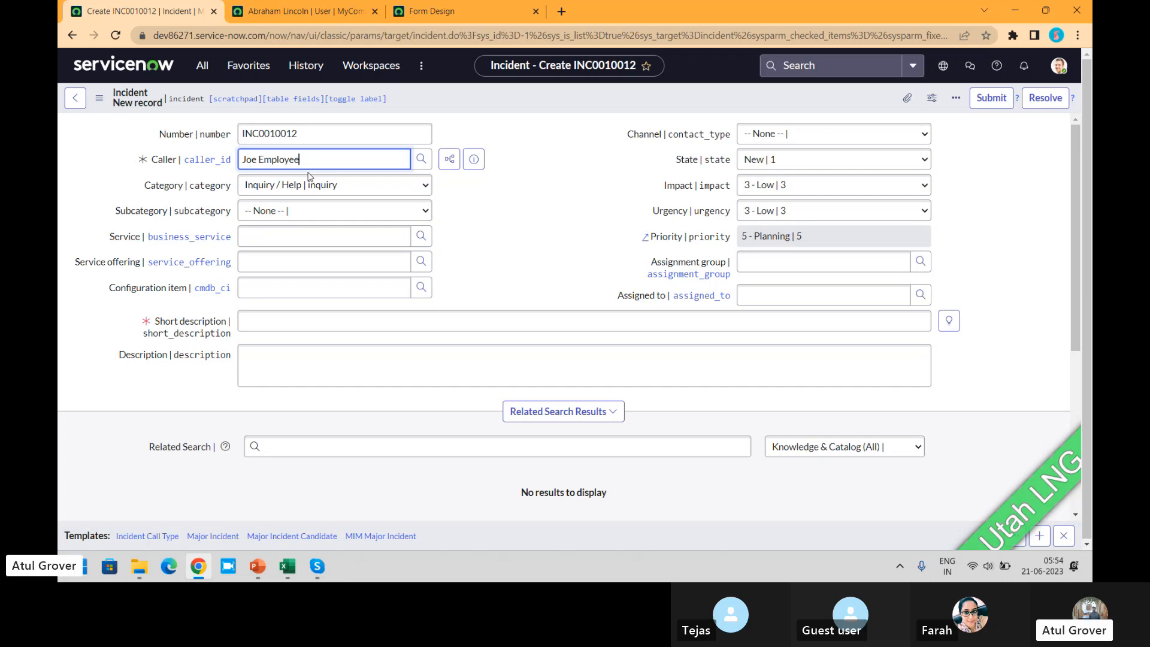
- Open the Caller field's dictionary entry, discarding the unsaved incident, and show the entry's related Attributes list
right_click(160, 162)
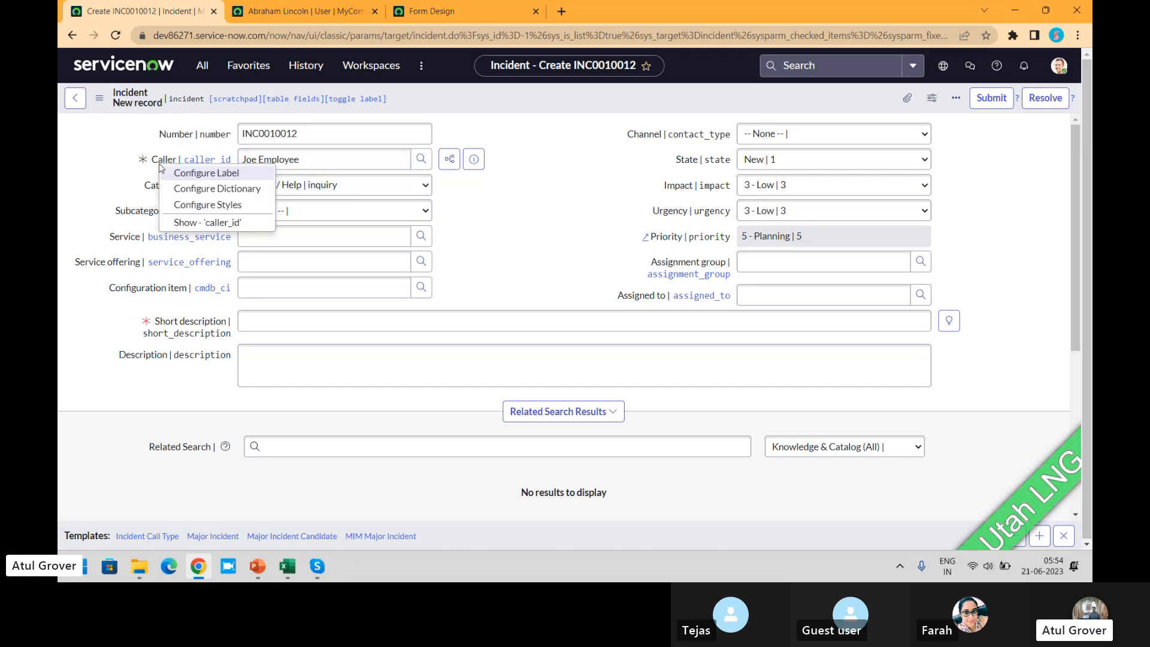
click(189, 190)
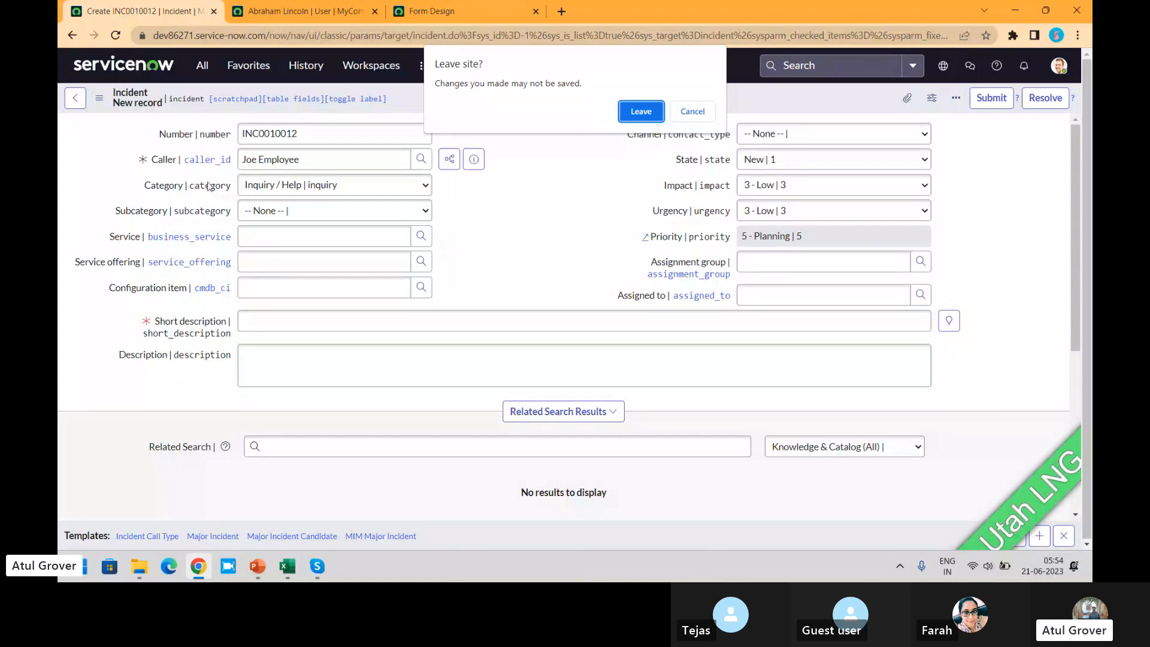
click(634, 119)
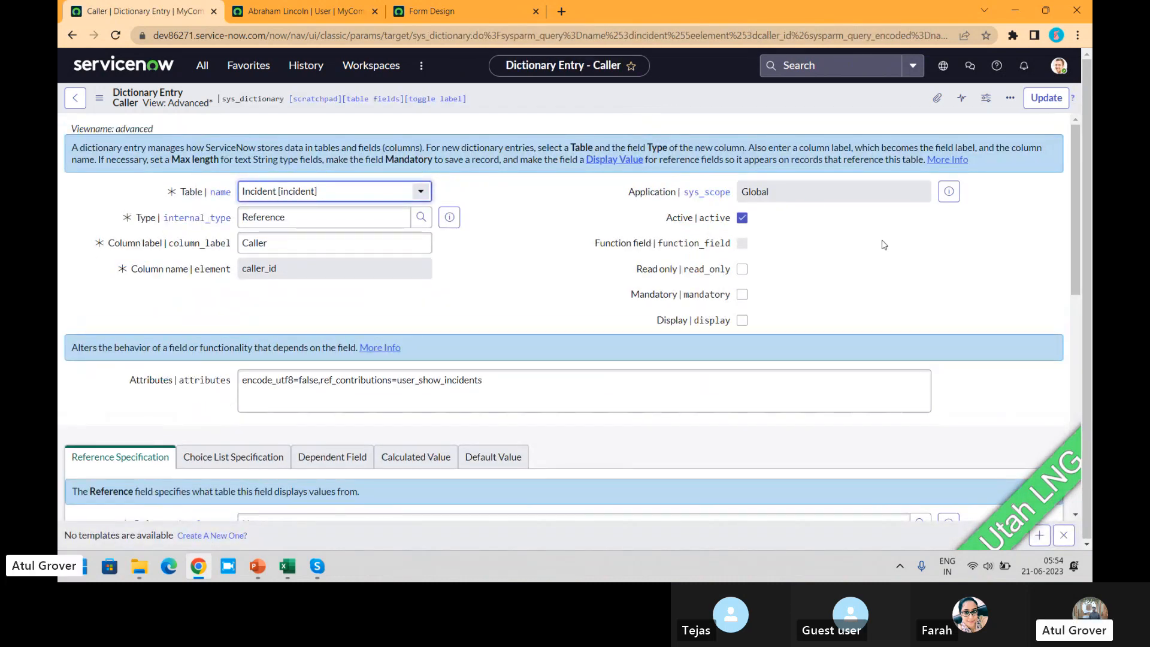
drag(1074, 223, 1082, 441)
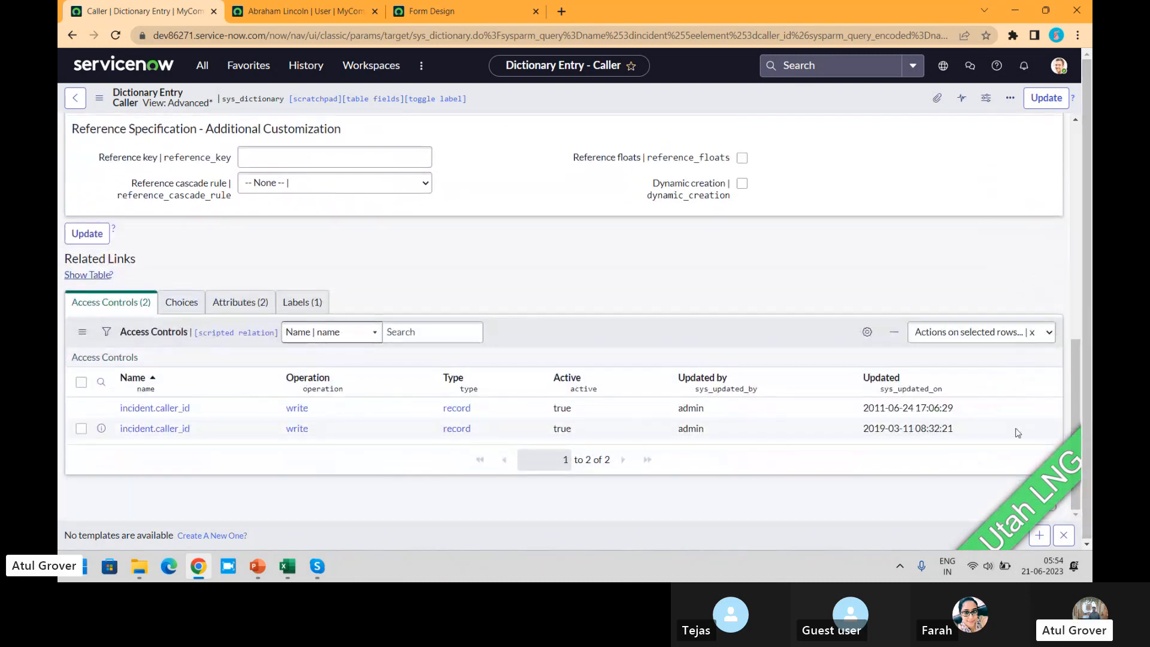
click(238, 308)
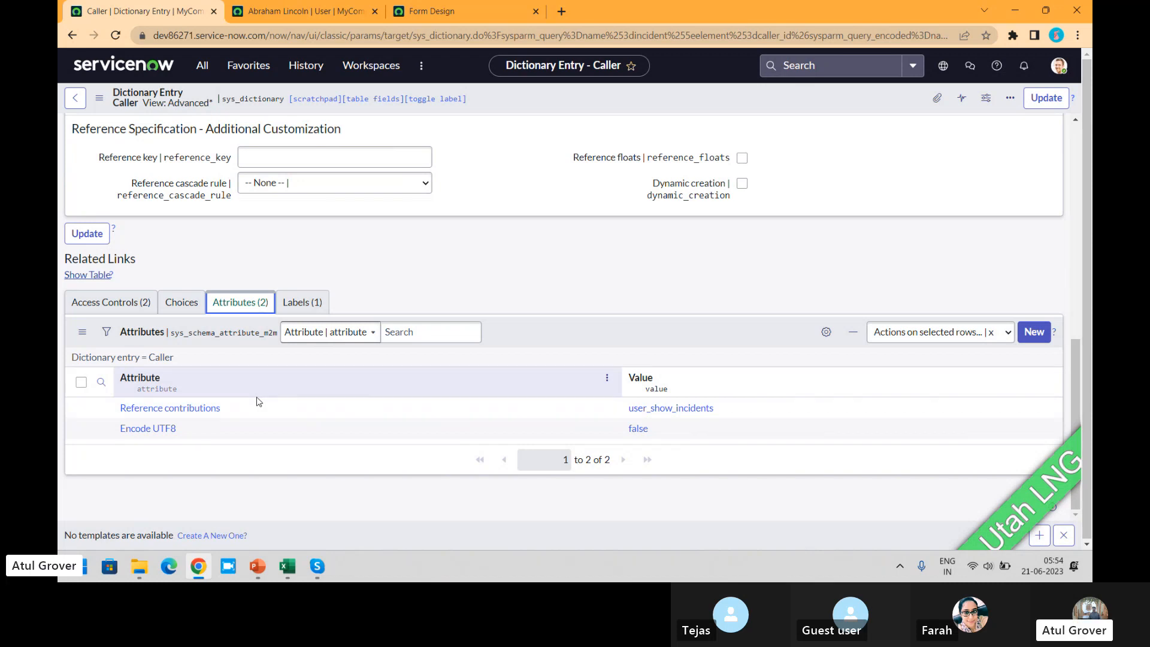
- Examine the Reference contributions attribute's Applies to, Value and Access Control details, and return to the Caller dictionary entry
click(169, 412)
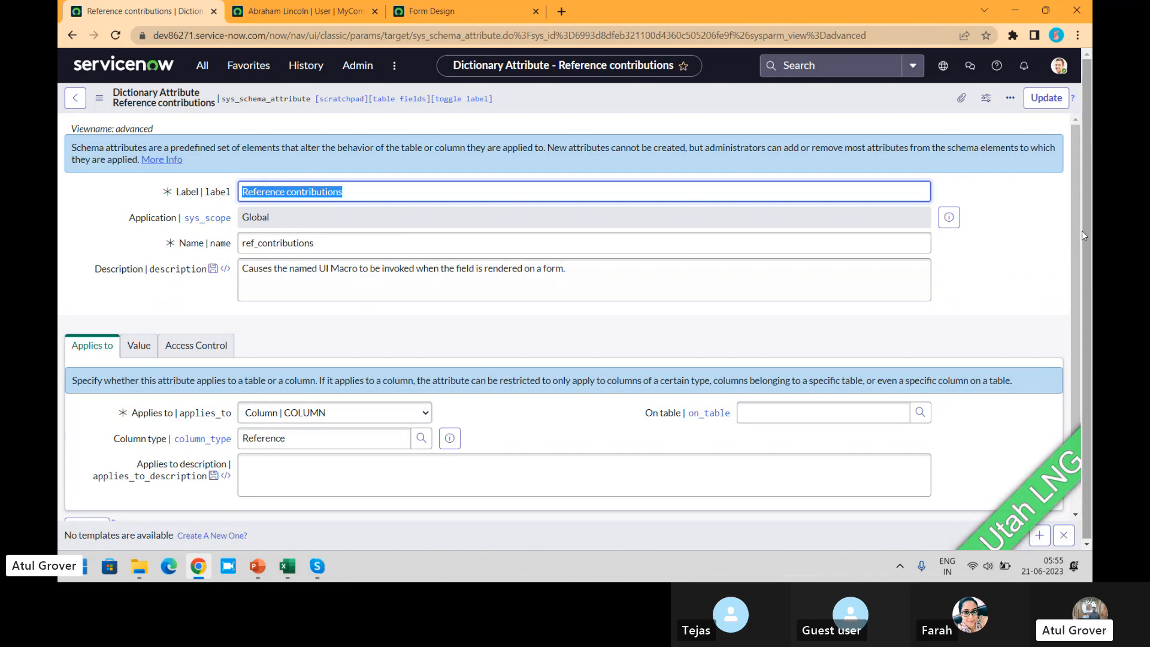
drag(1077, 205, 1083, 270)
click(141, 277)
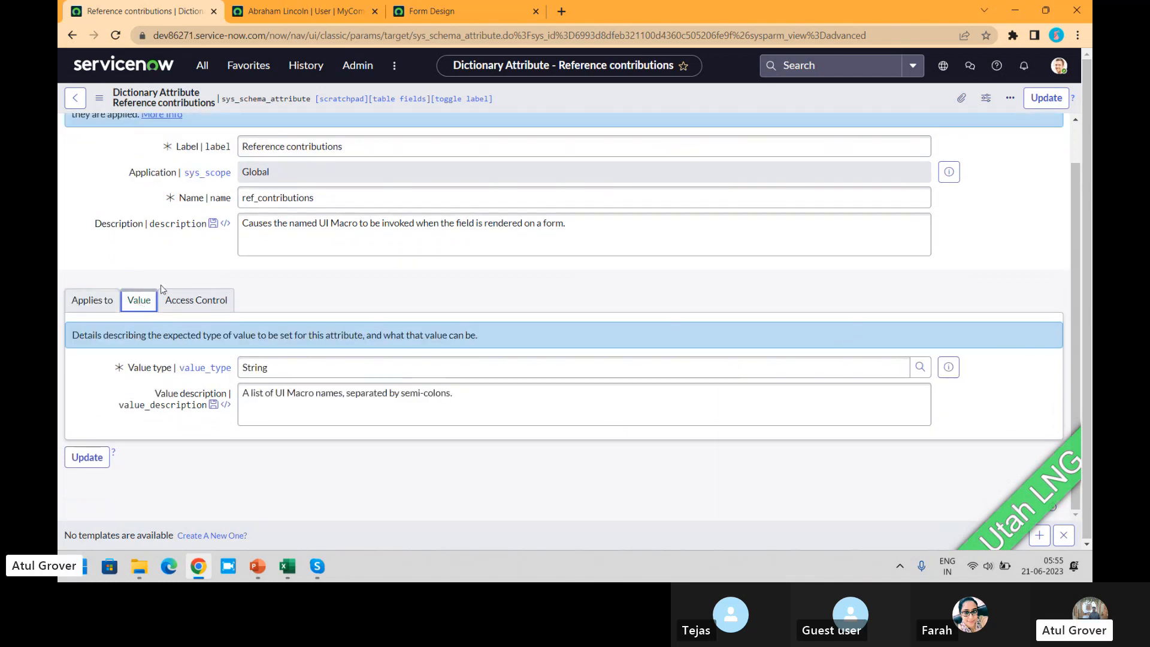
click(196, 300)
click(90, 312)
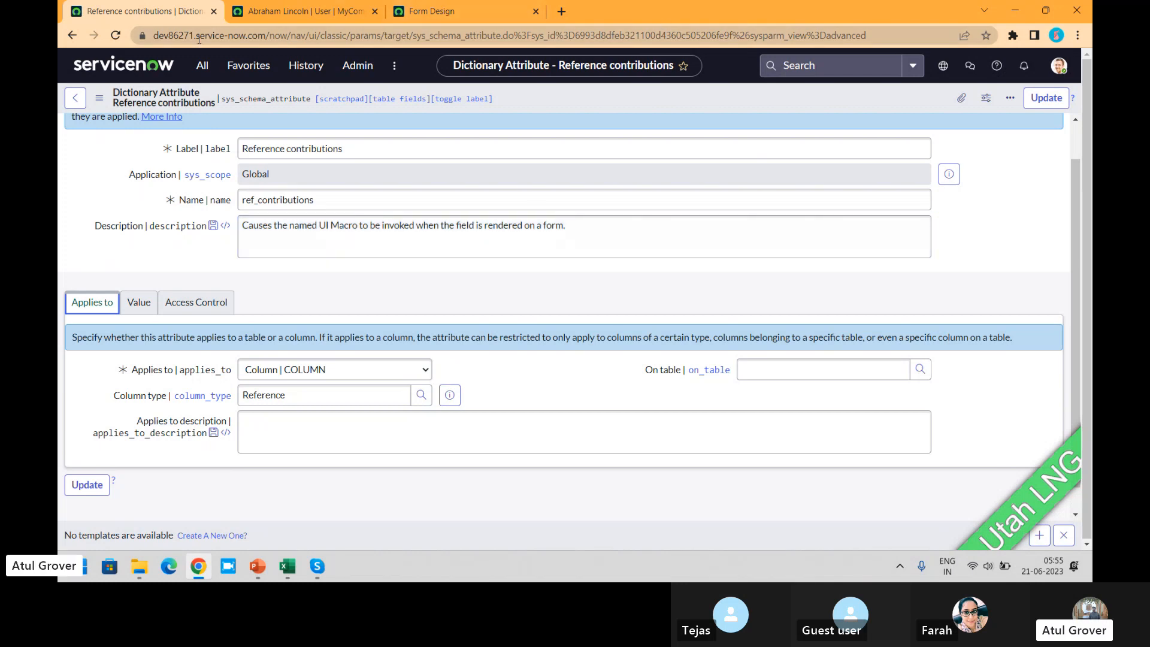
click(77, 106)
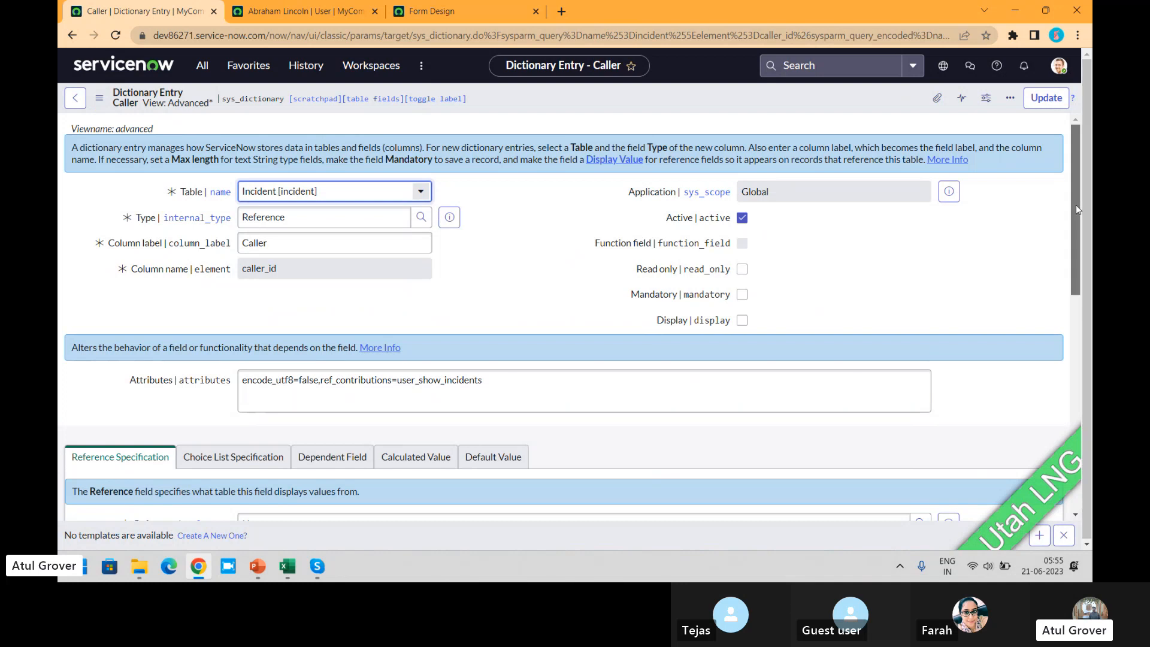
- Add the attribute Reference auto completer columns with value email;deparment to the Caller dictionary entry, and update the entry
drag(1076, 204, 1075, 419)
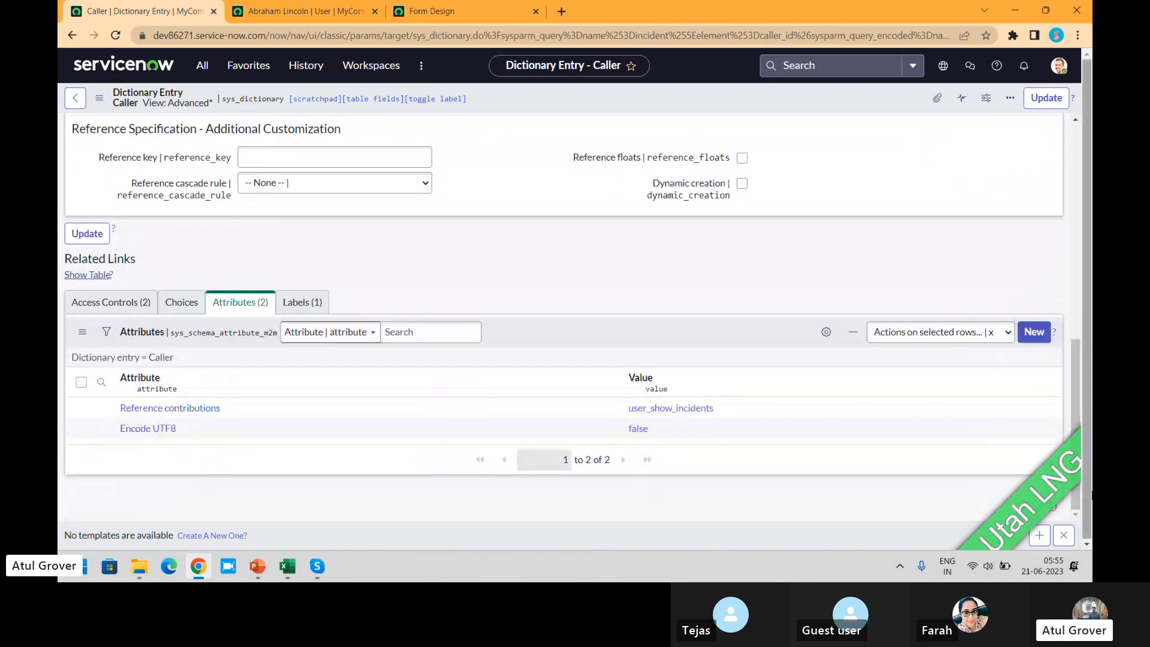
click(1034, 334)
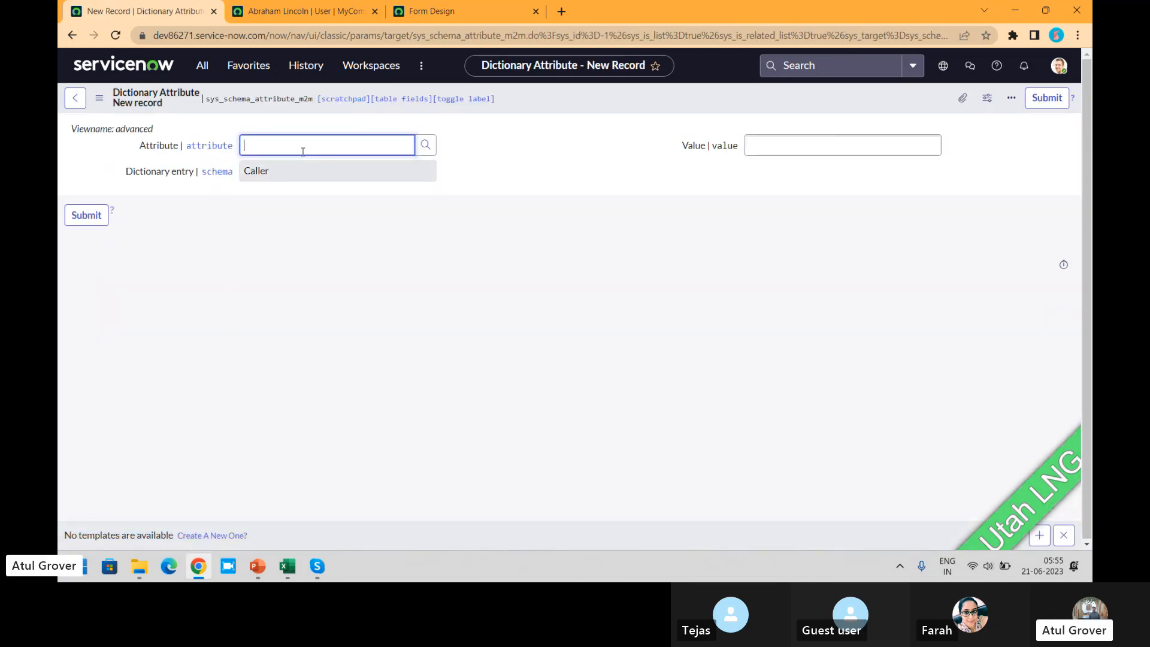
text(refd)
key(BackSpace)
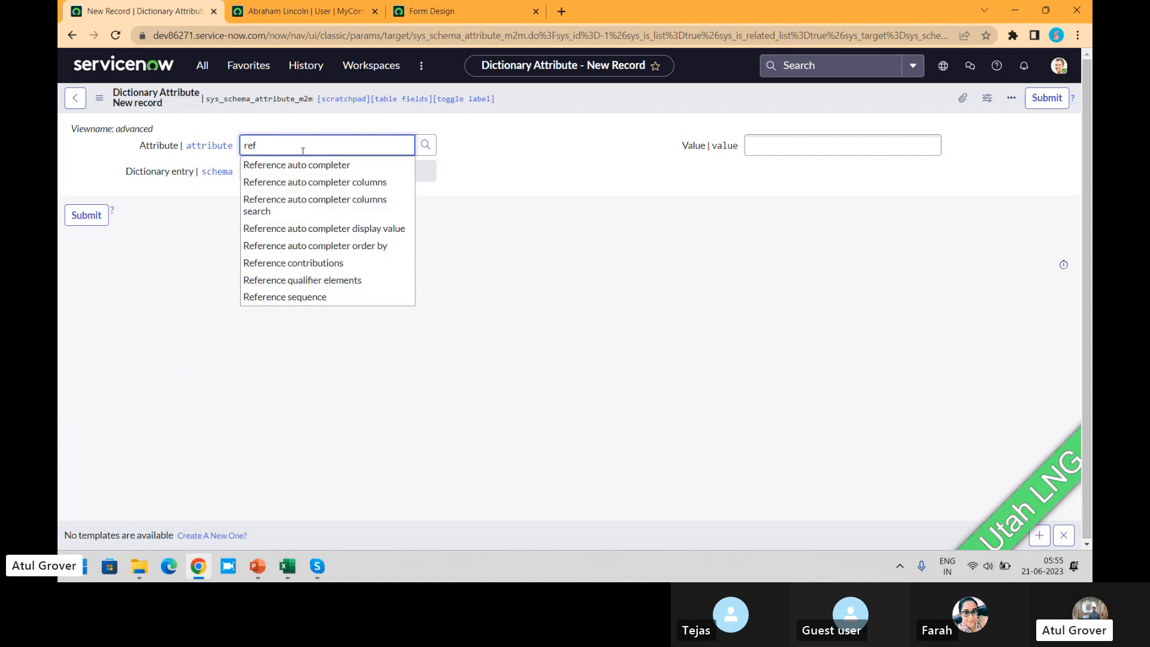
click(315, 183)
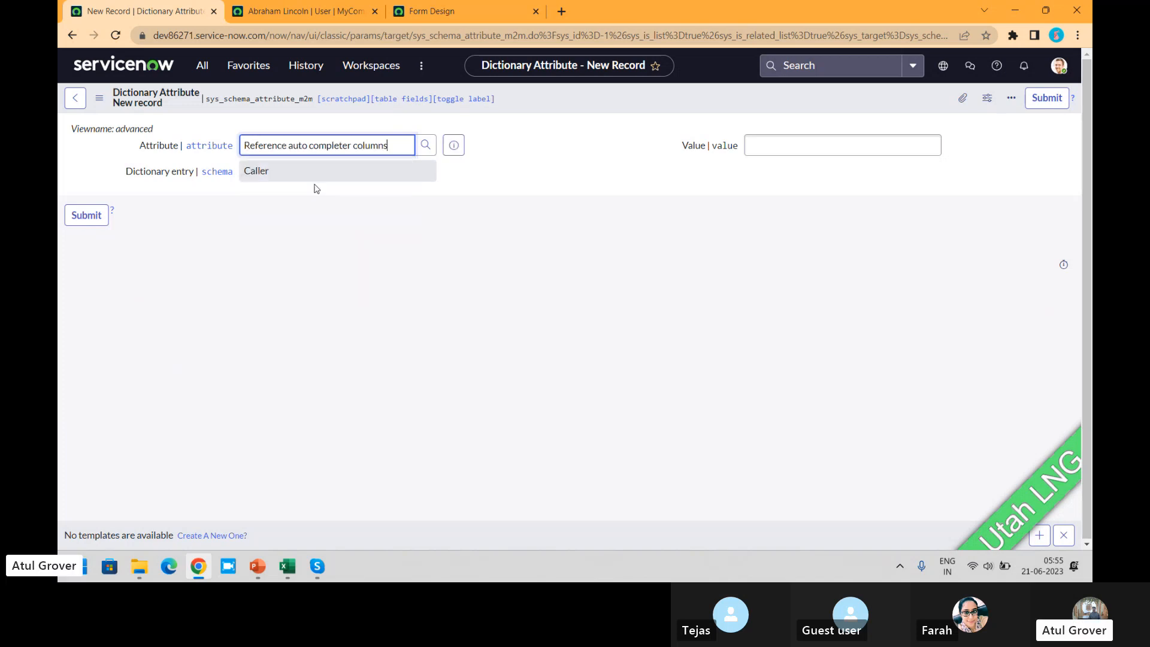
click(788, 143)
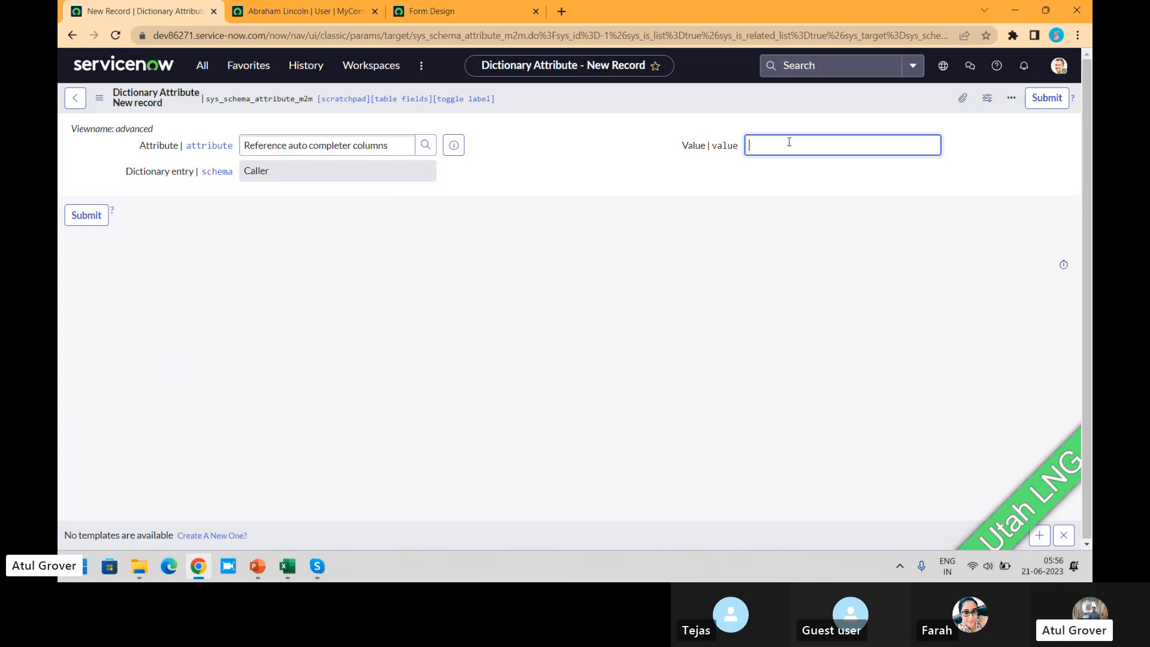
text(email,)
text(deparment)
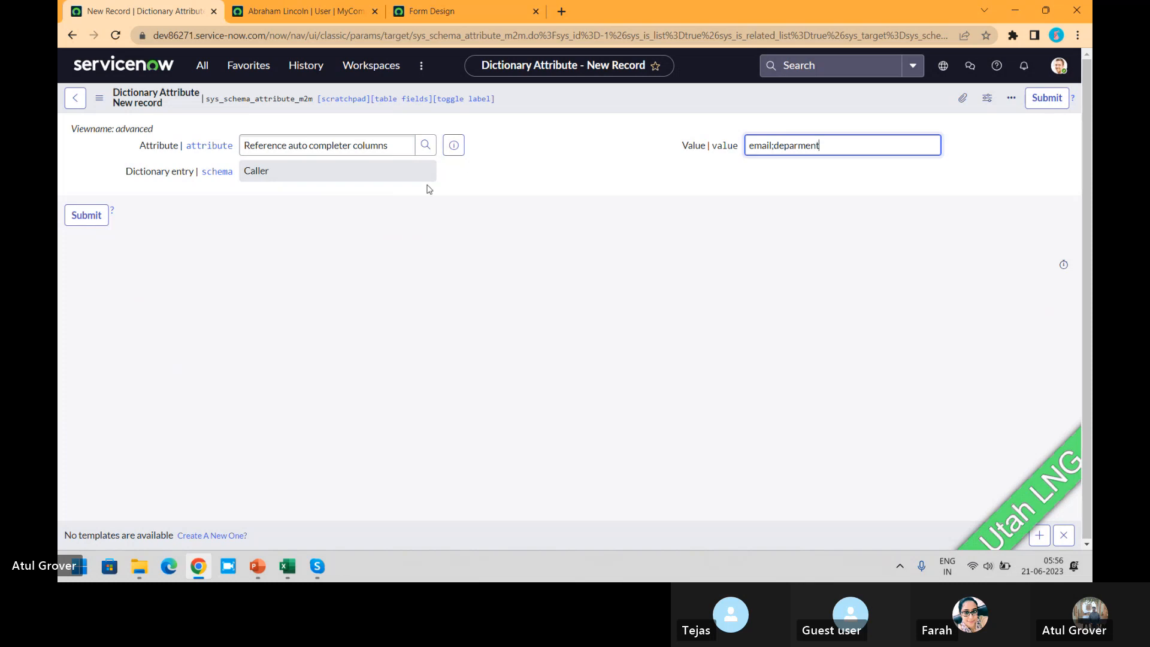
click(95, 220)
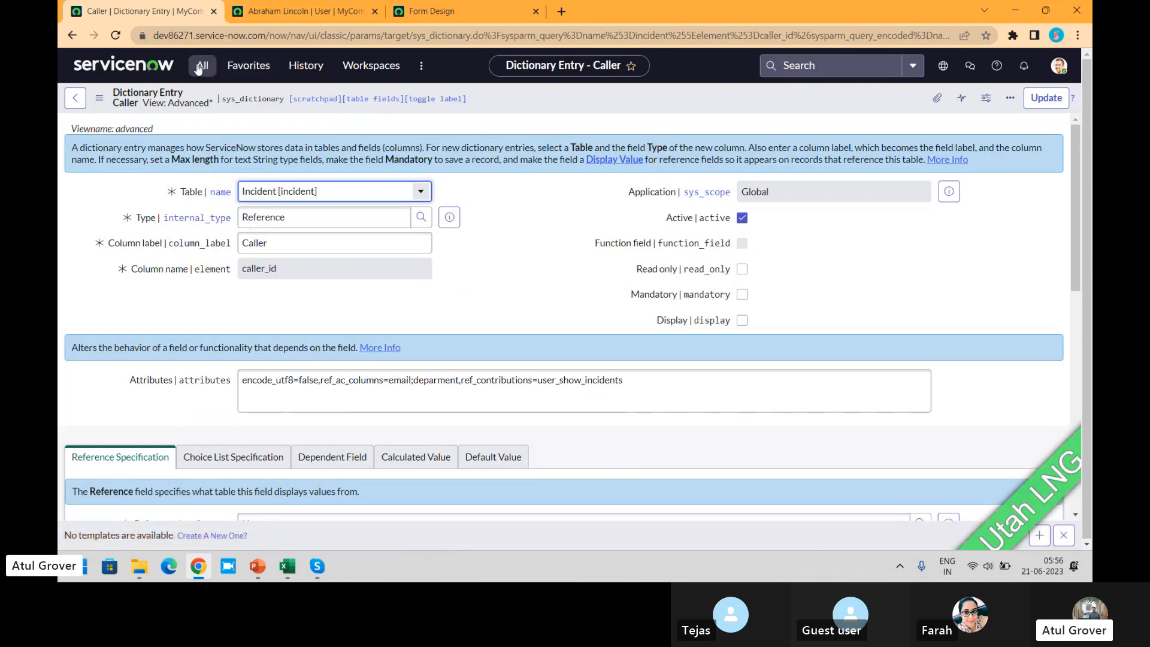
click(1054, 100)
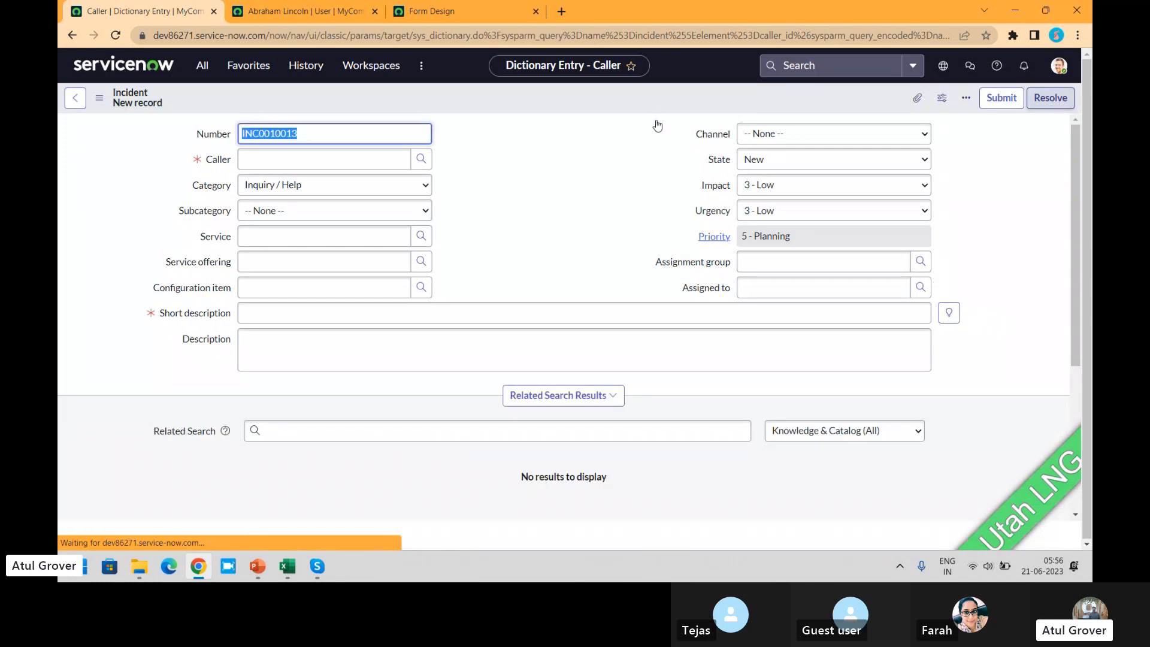
- Look up two users by name in the new incident's Caller field to check the suggestion columns
click(348, 160)
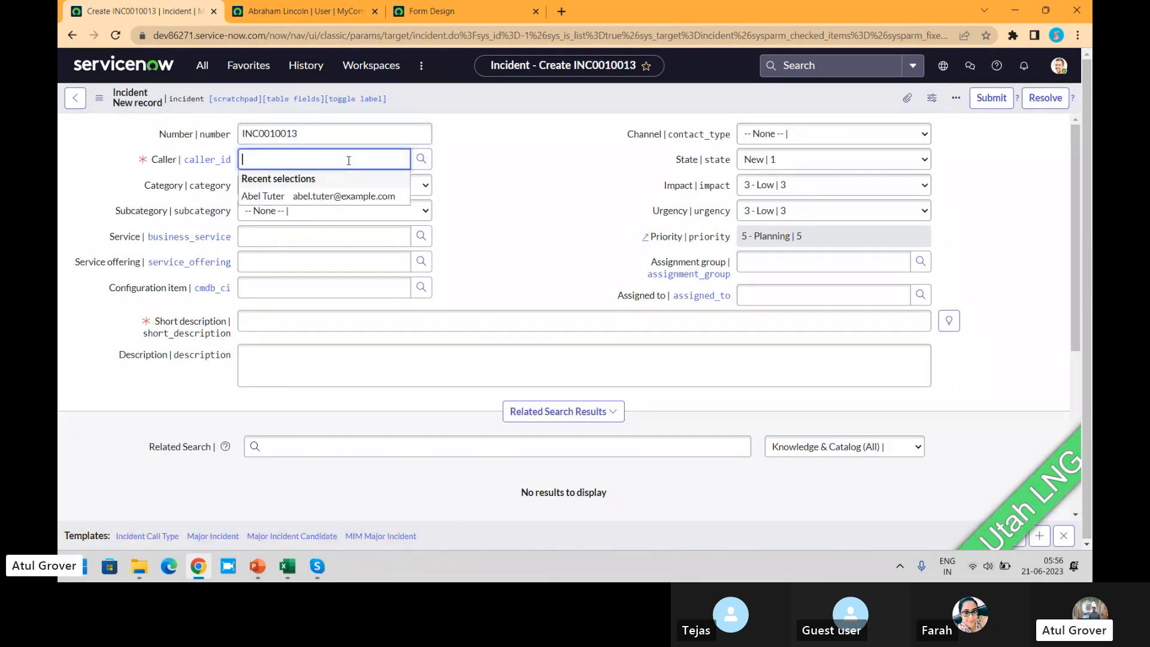
text(abel tute)
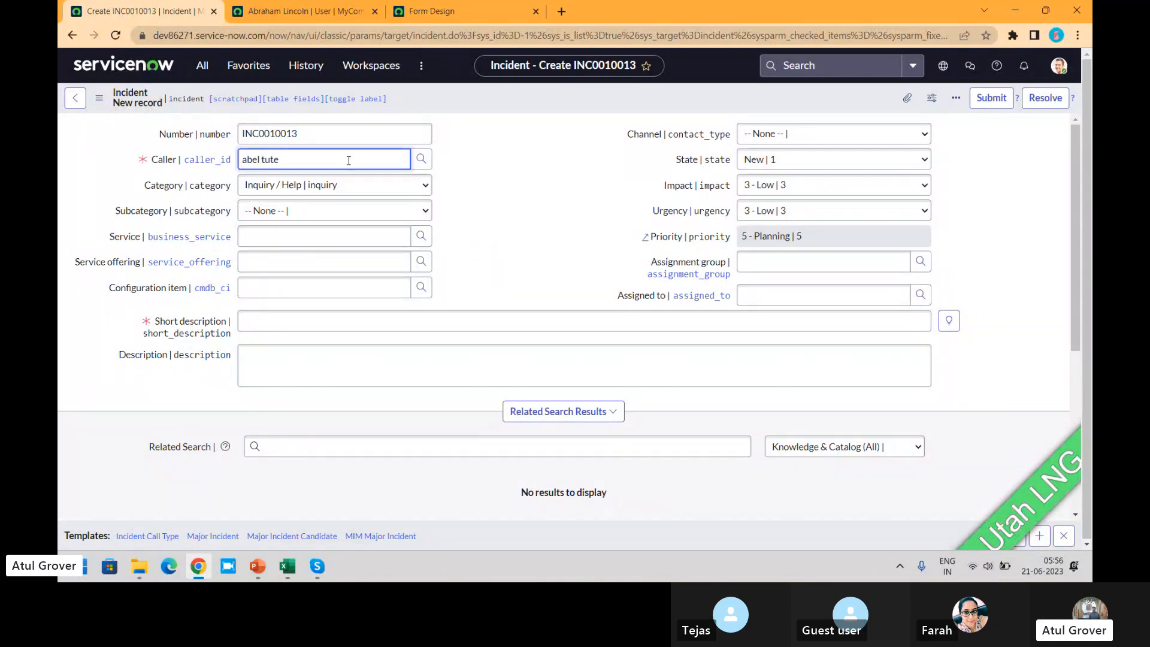
text(r)
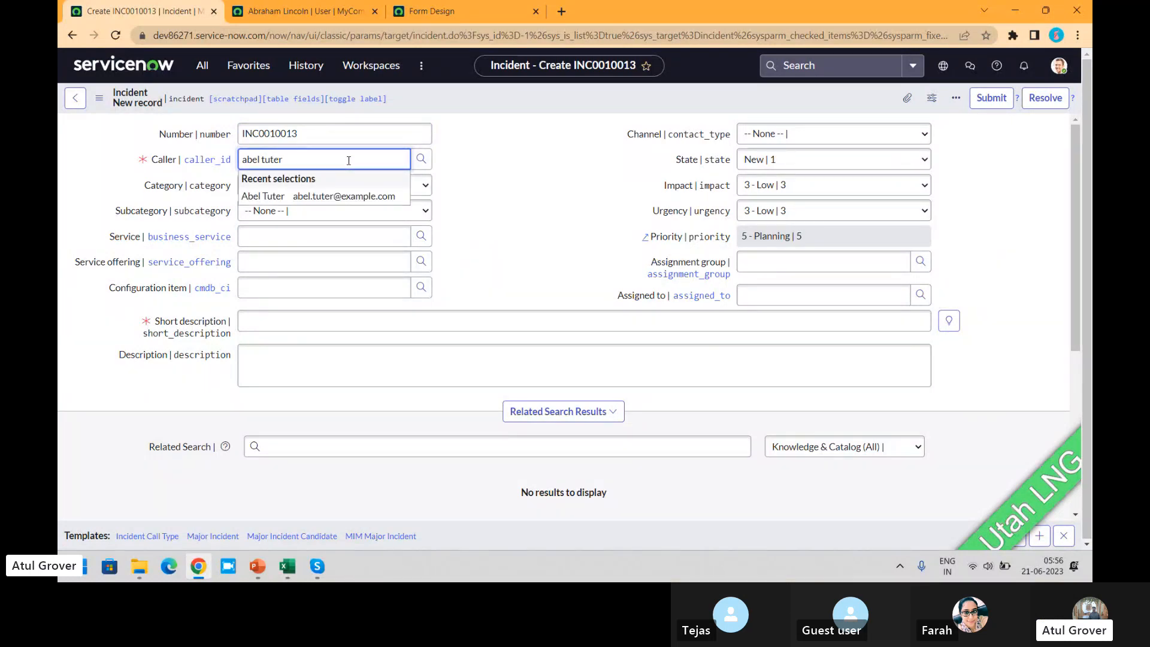
key(BackSpace)
key(BackSpace)
text(d.l)
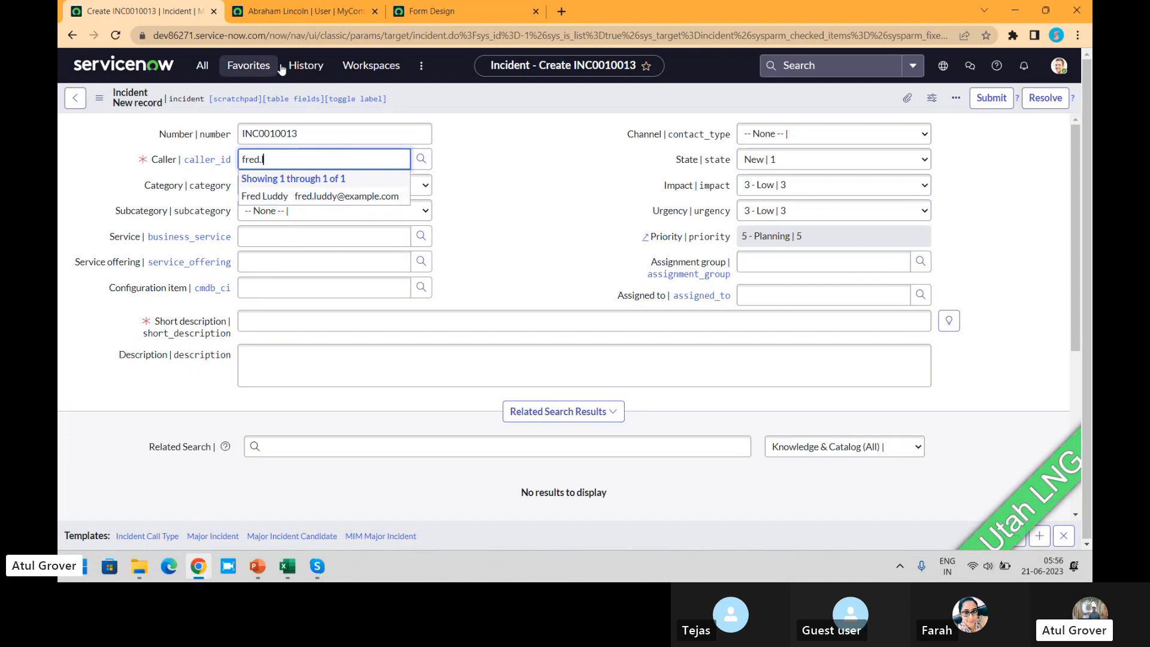
- Add the Employee number field below Language on the User form in Form Design, and save the form
click(314, 12)
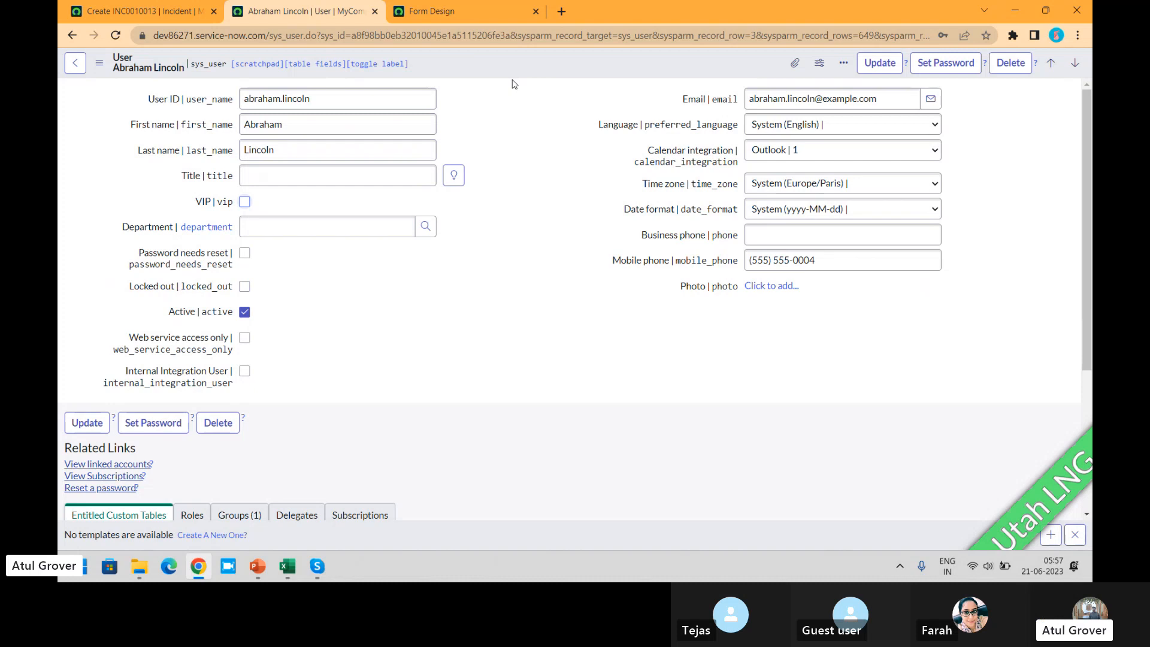
click(457, 4)
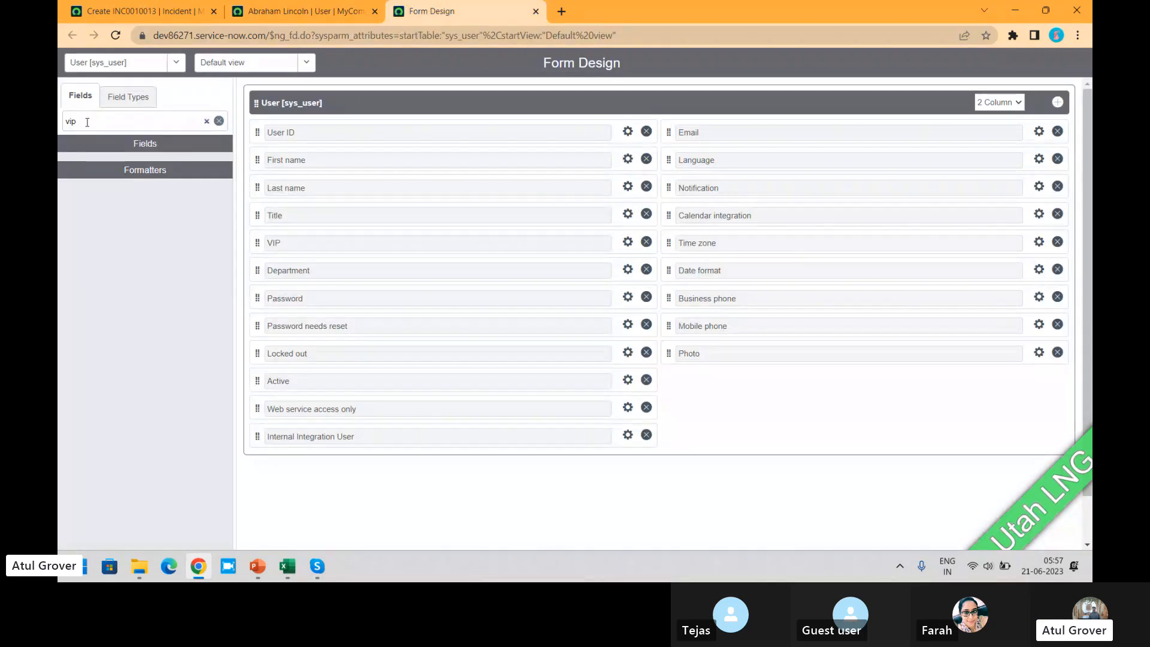
double_click(67, 121)
key(BackSpace)
text(emp)
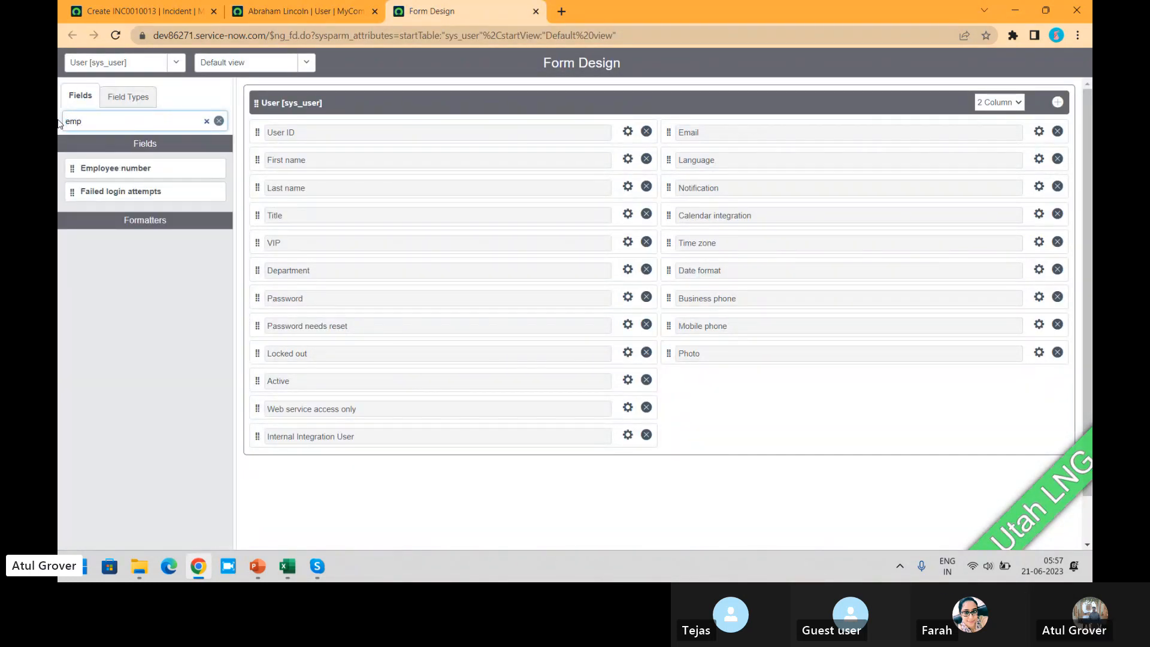
drag(133, 166, 752, 169)
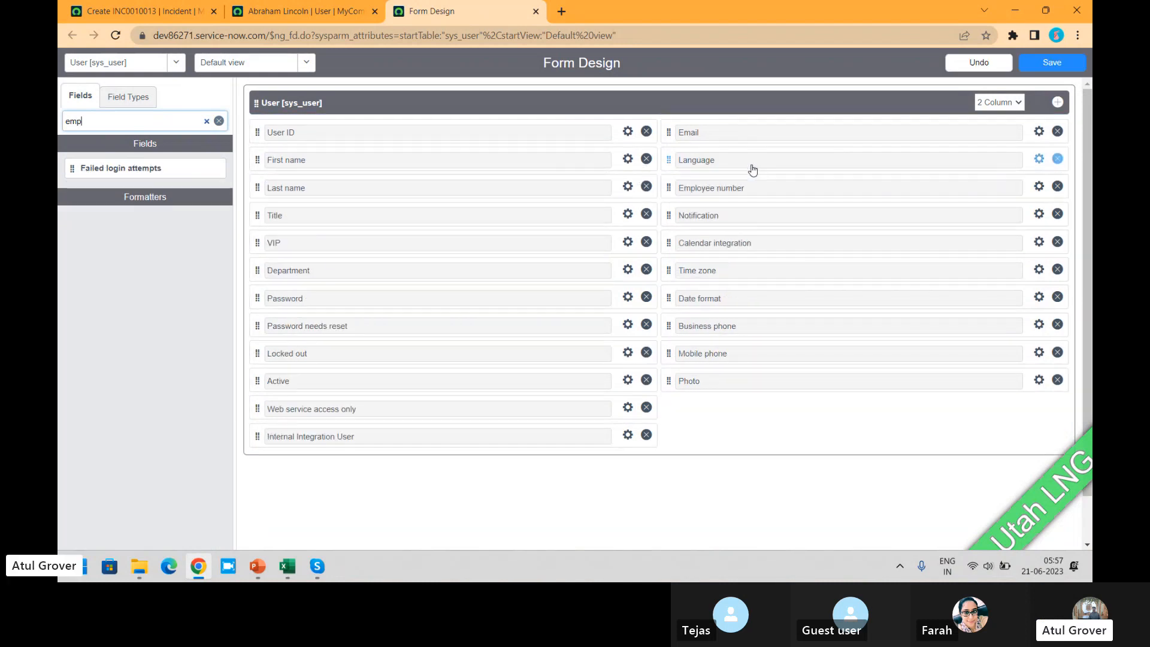
click(1061, 65)
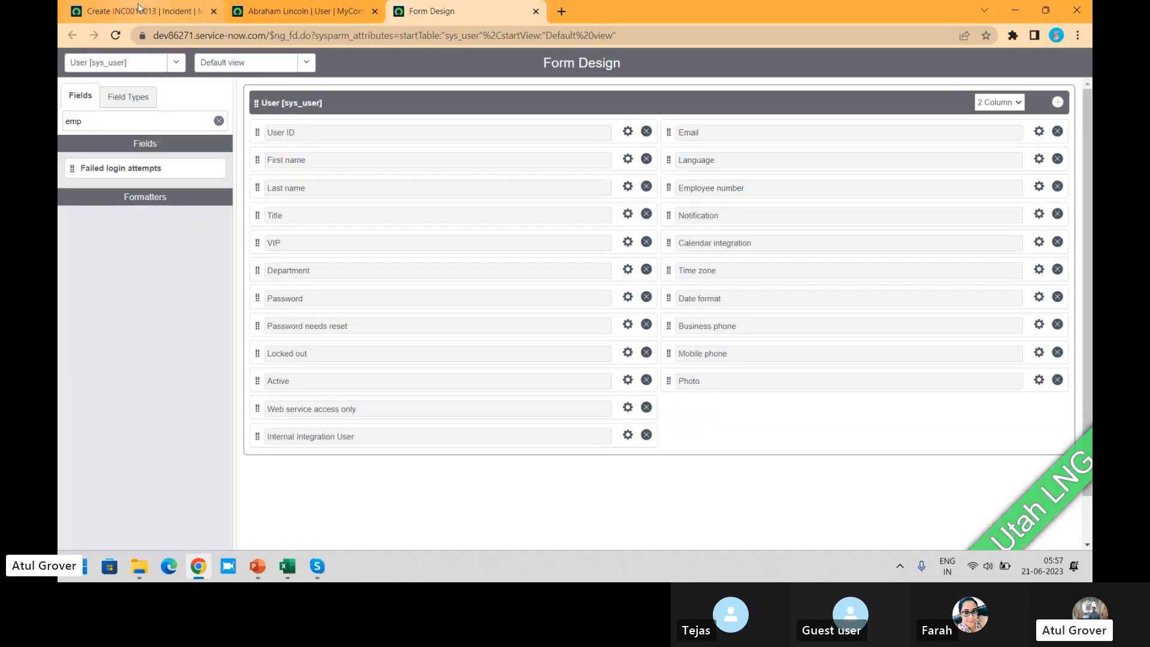
- Open the Caller field's dictionary entry, discarding the unsaved incident, and review the Reference auto completer columns attribute
click(139, 10)
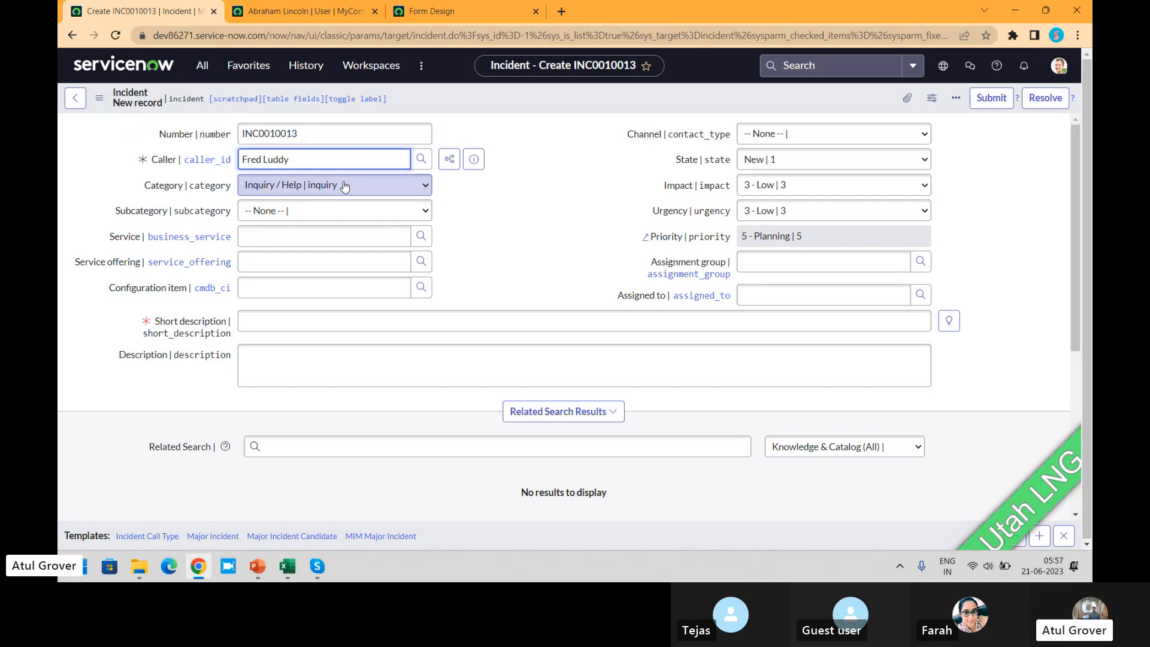
right_click(154, 160)
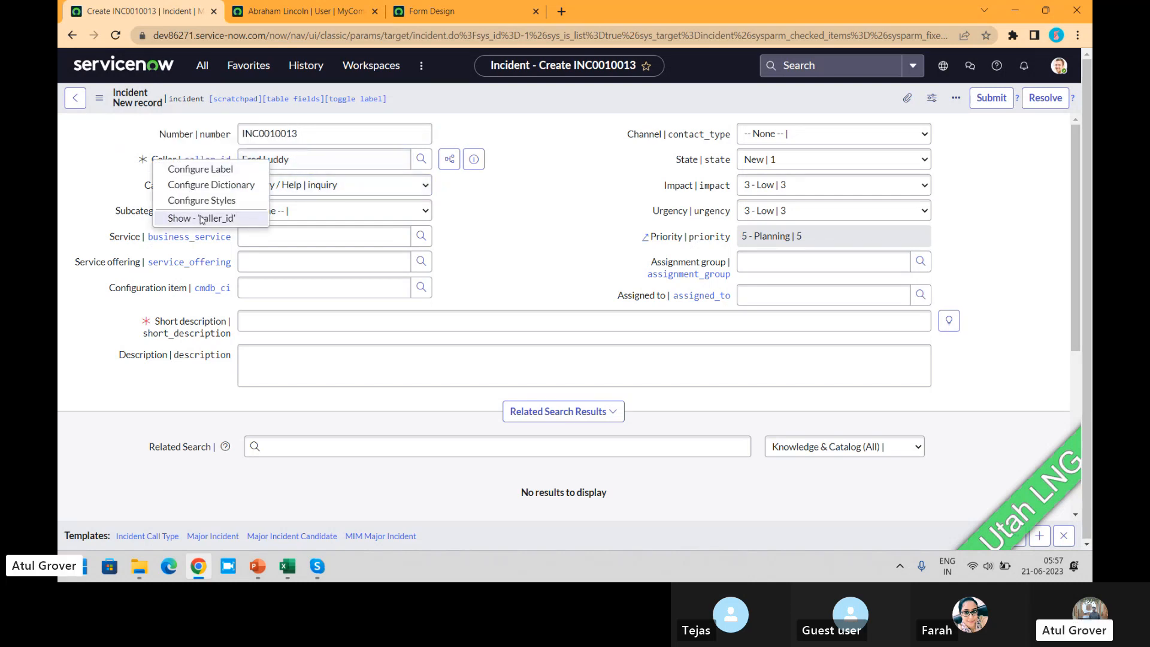
click(203, 190)
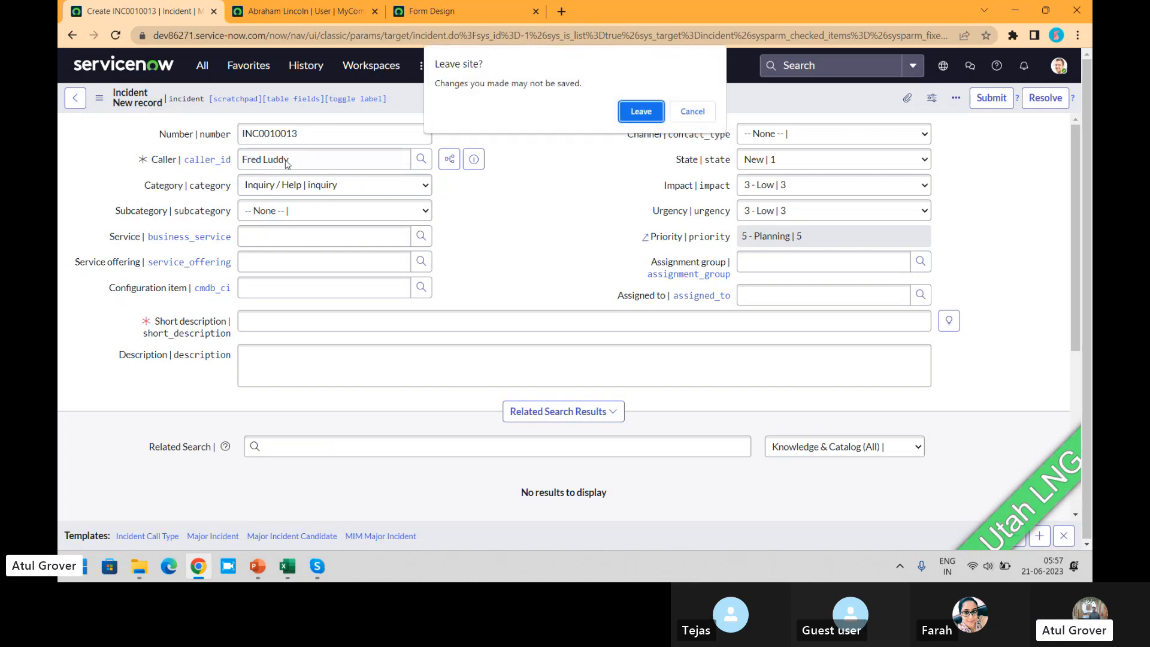
click(641, 112)
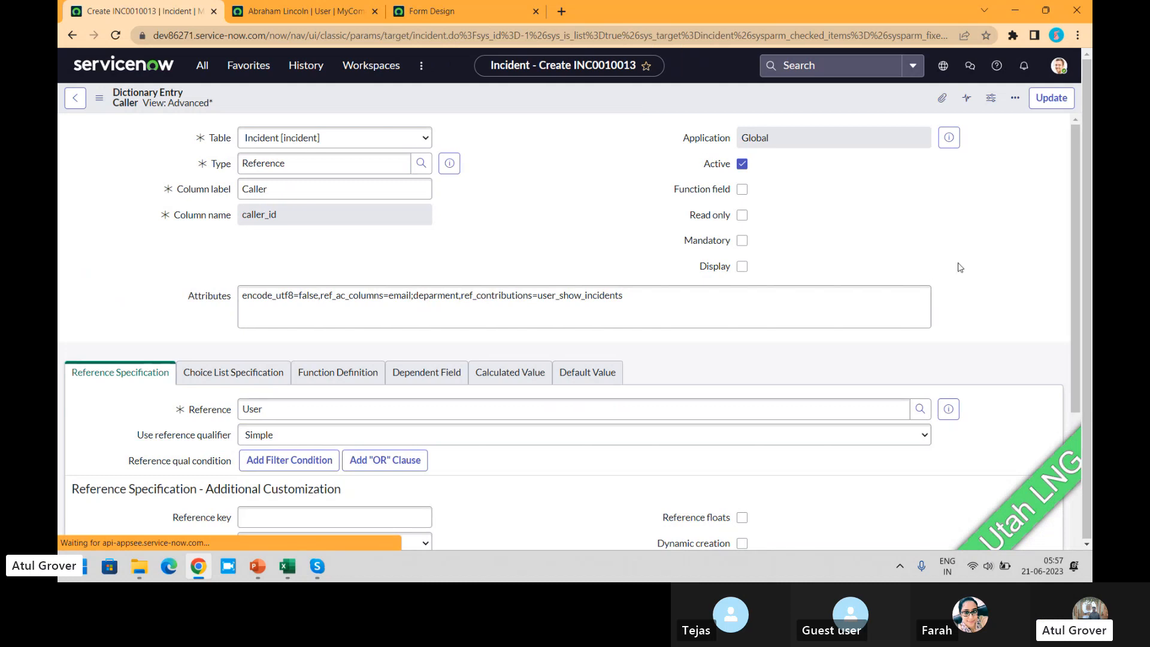
drag(1075, 179, 1072, 426)
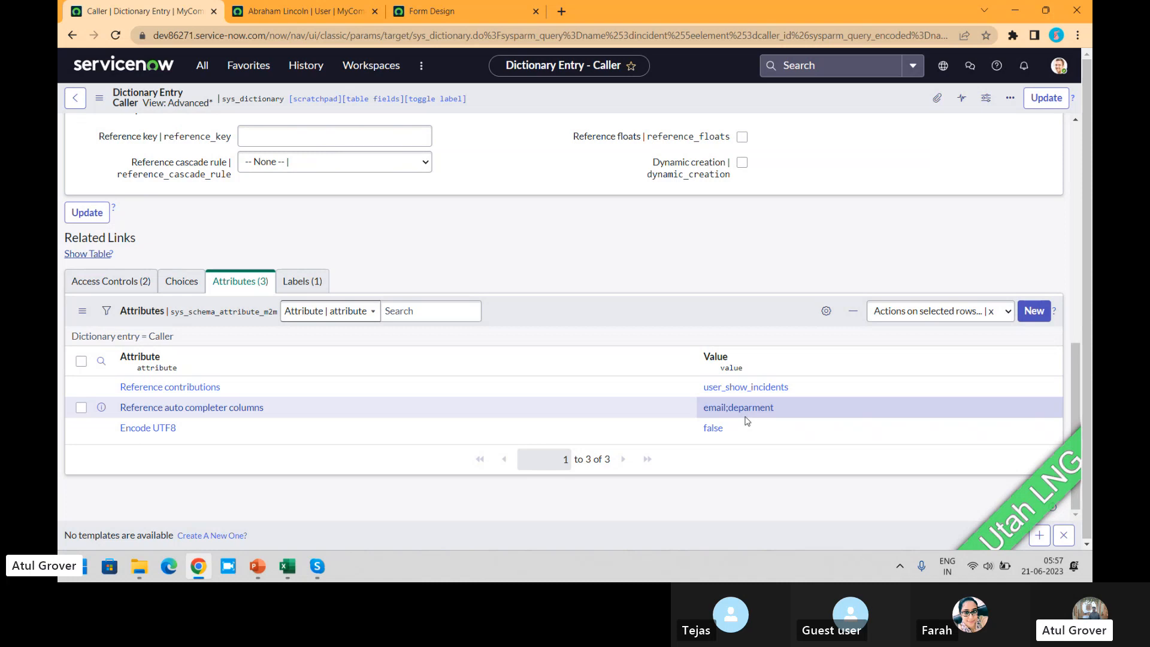
- Select the most recent caller in a new incident, and view the incidents related to that caller
click(74, 103)
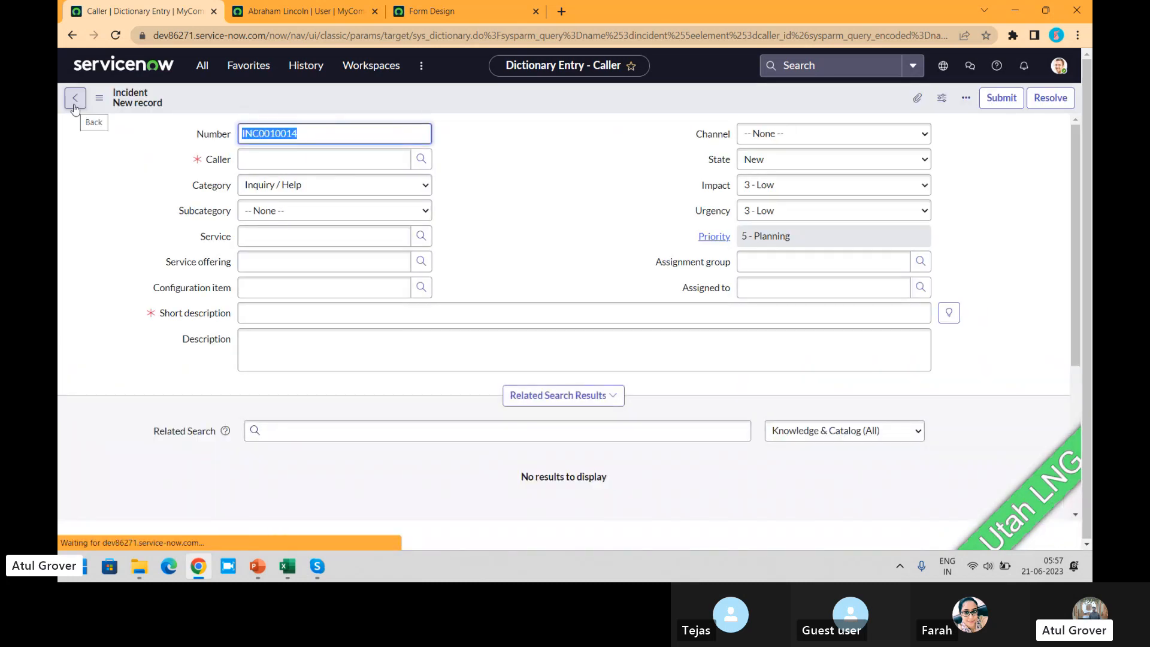
click(296, 162)
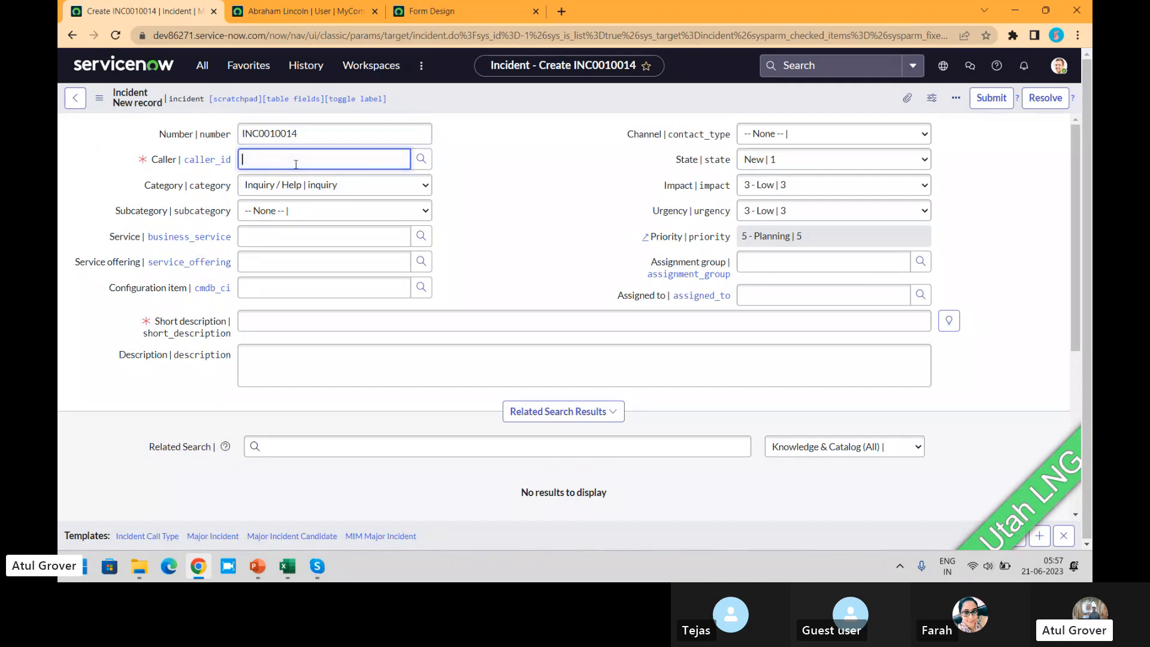
click(295, 196)
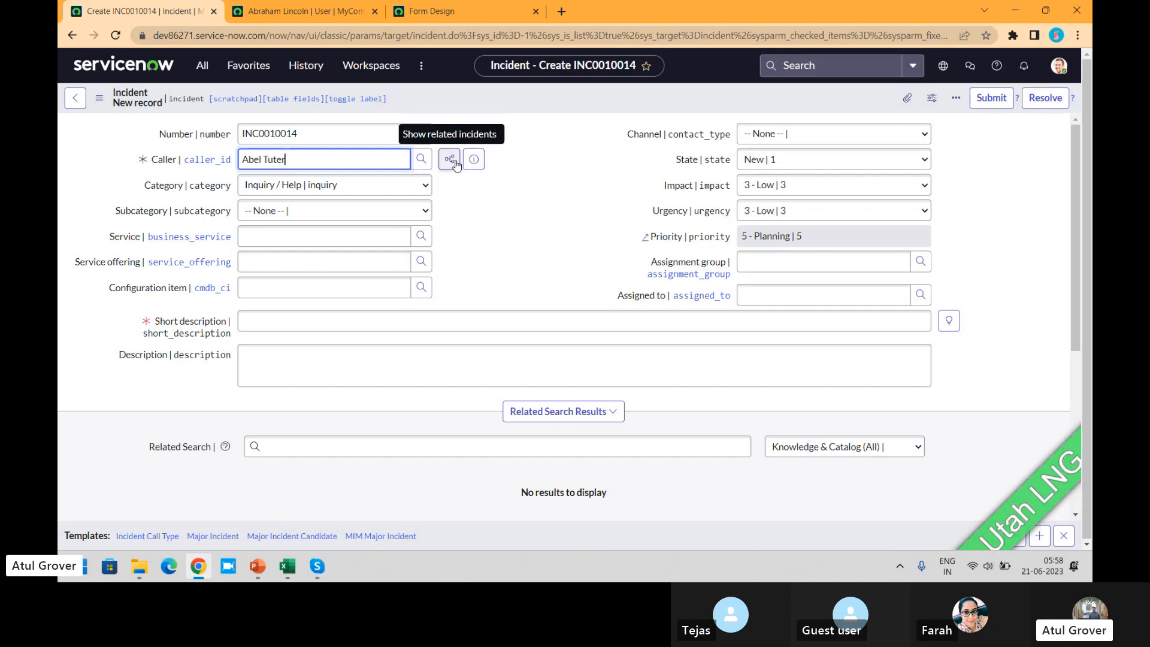
drag(286, 159, 239, 160)
key(alt+Tab)
key(alt+Tab)
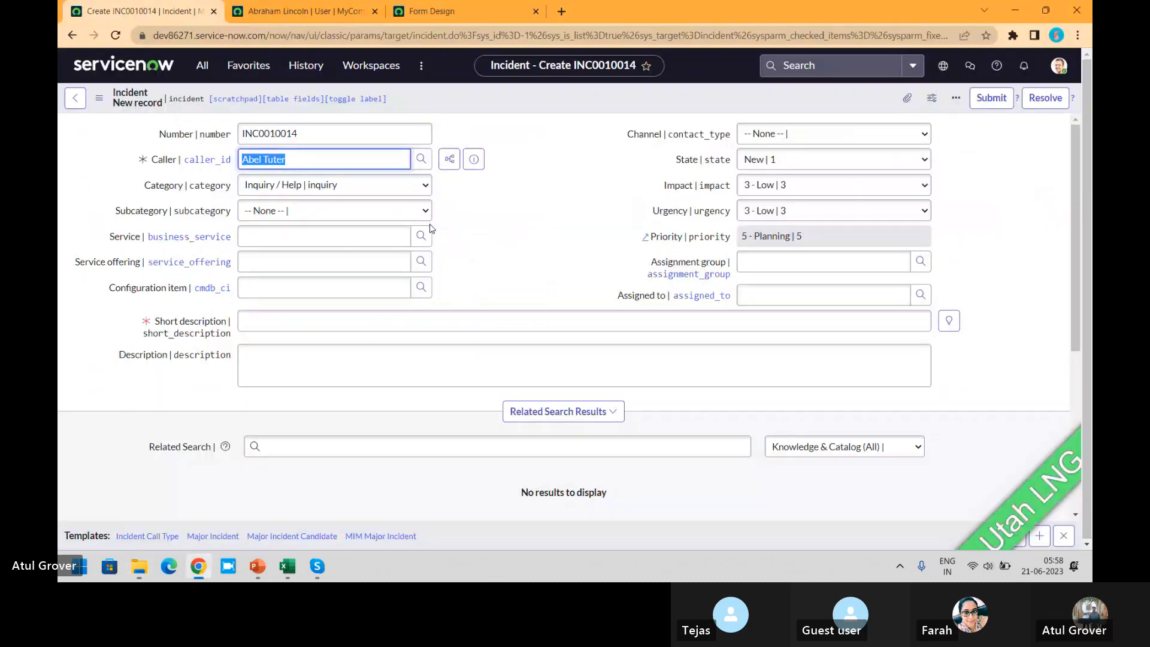
click(450, 159)
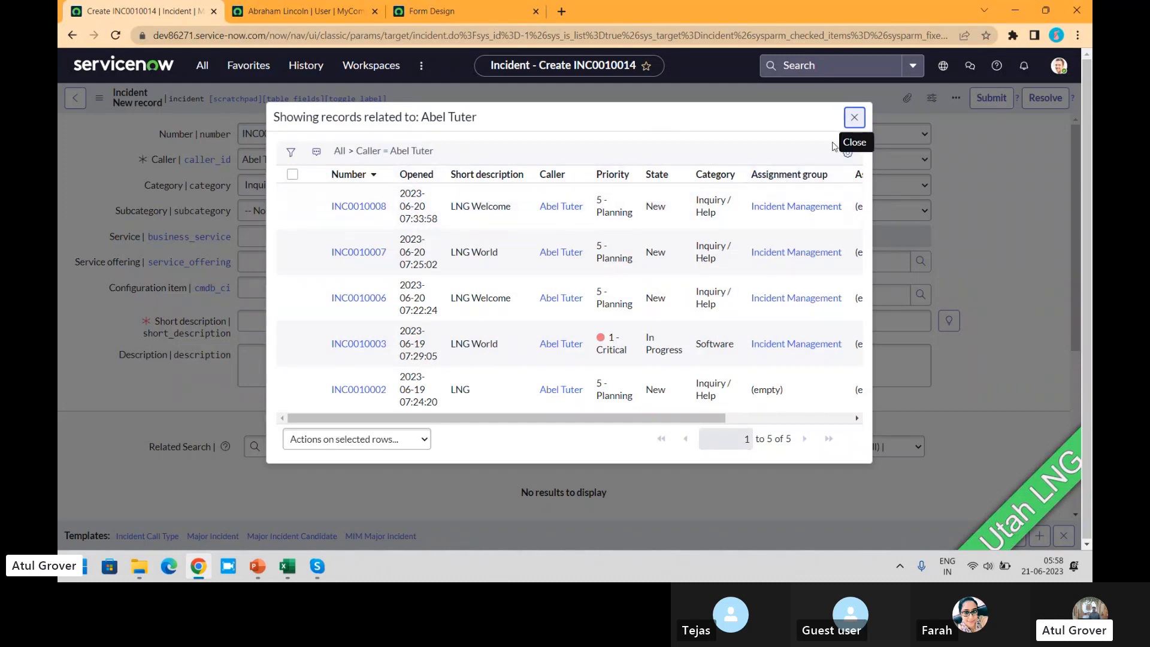
click(854, 117)
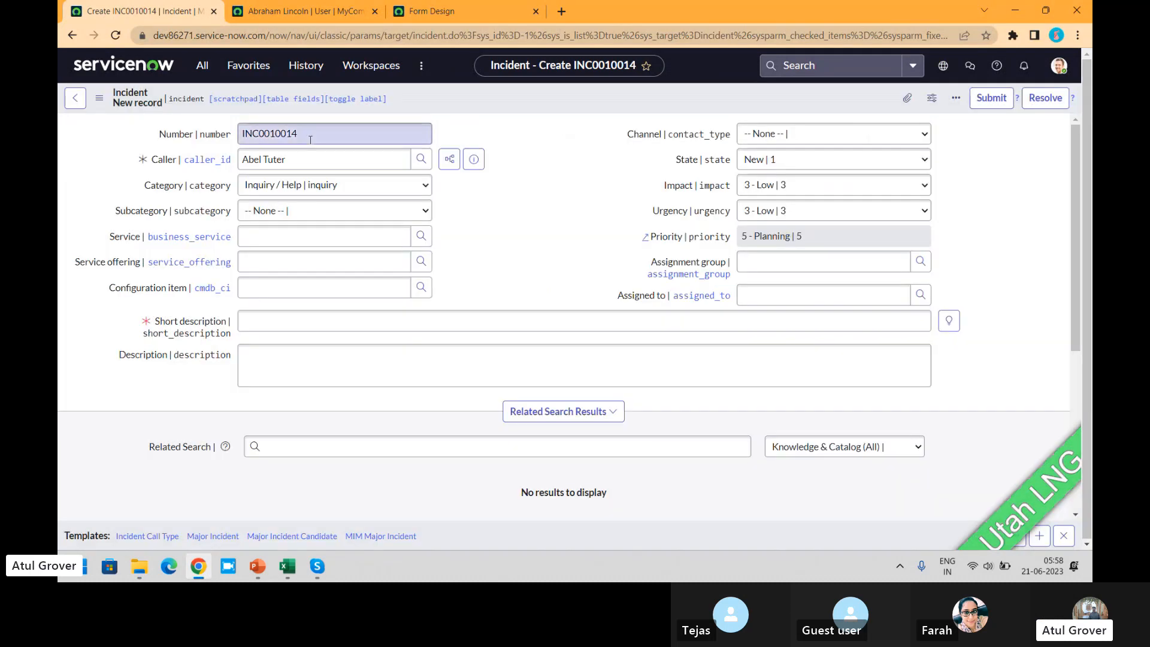
- Reopen the Caller field's dictionary entry, discarding the unsaved incident, and show its Attributes list
right_click(163, 158)
click(224, 181)
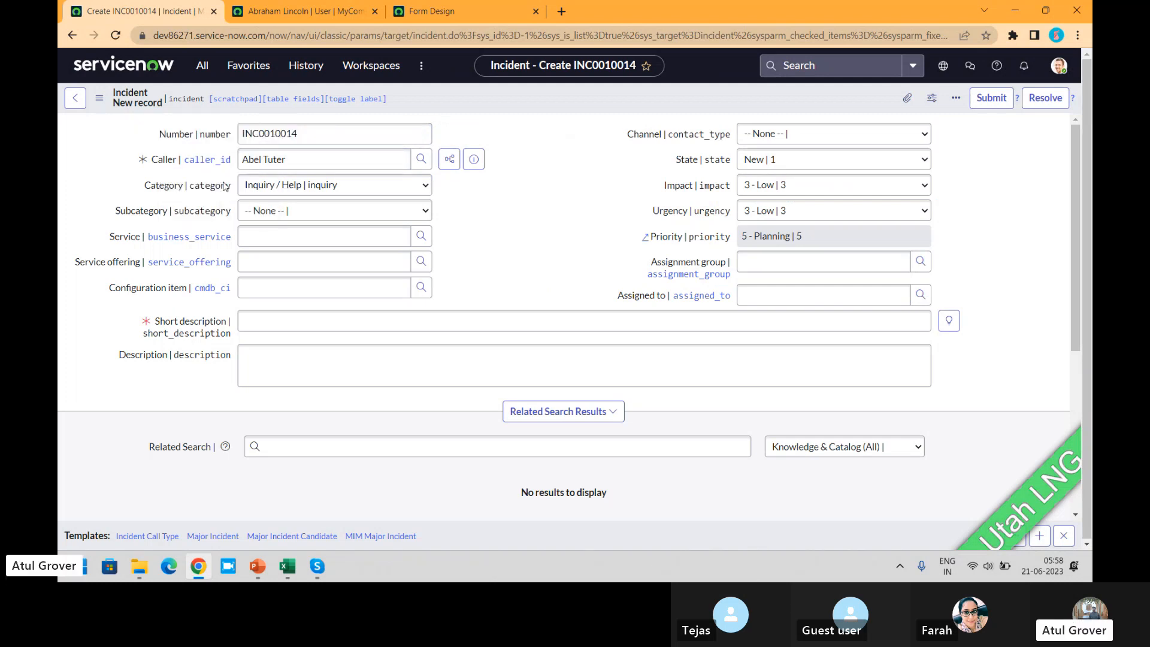
click(638, 112)
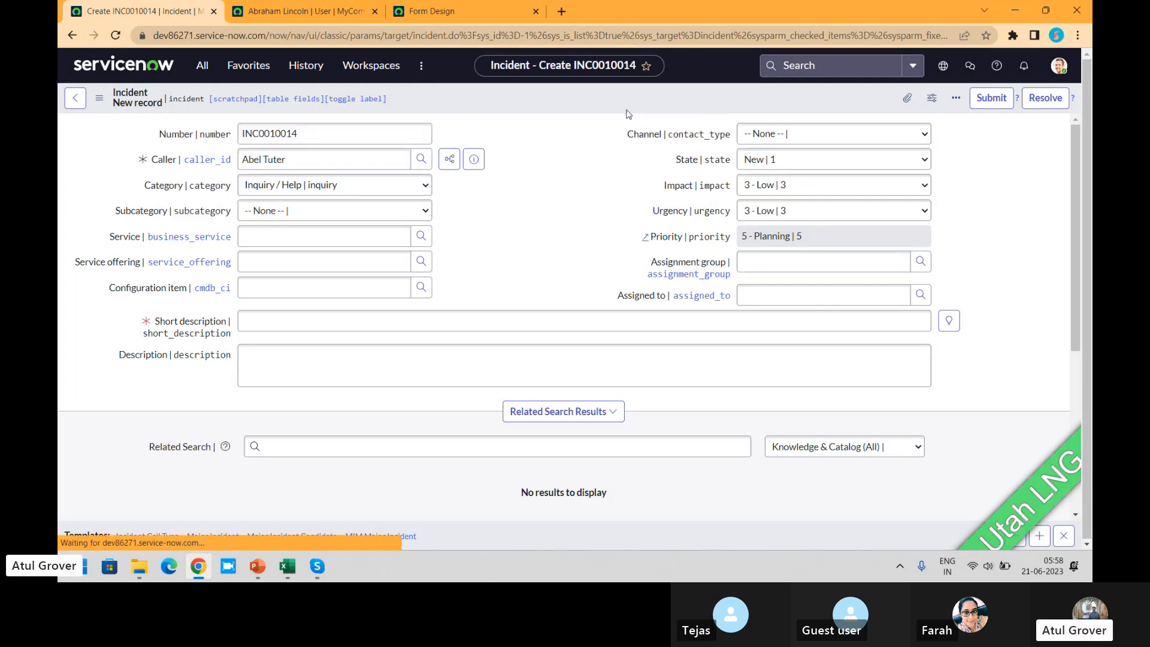
drag(1076, 146, 1072, 425)
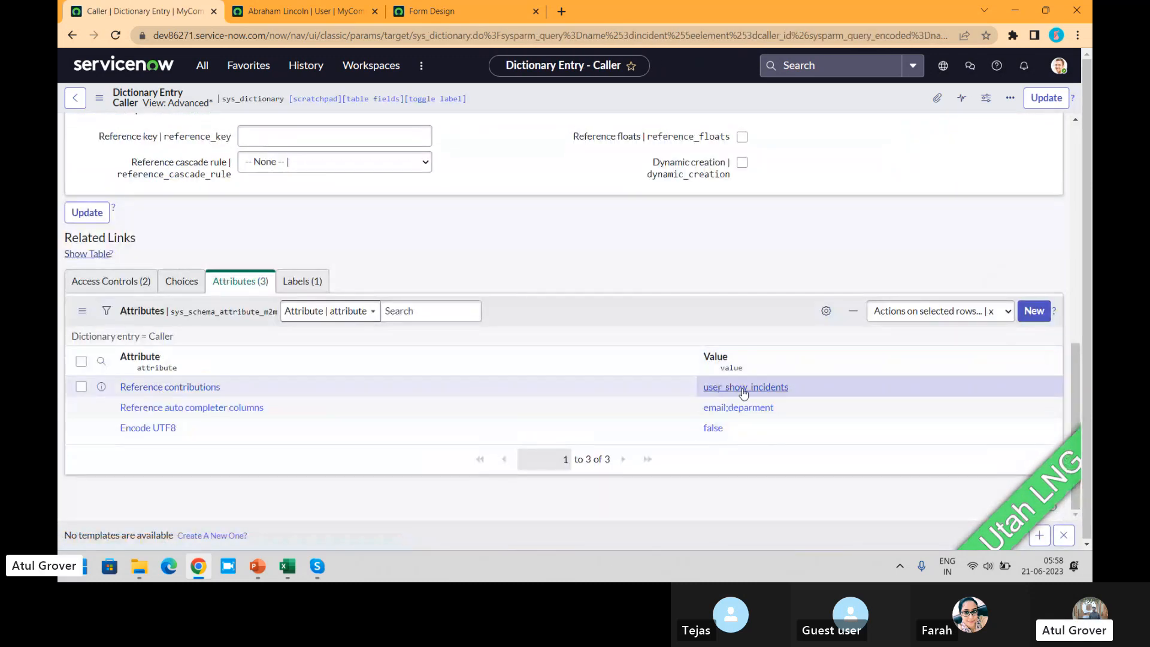
- Examine the Value and Applies to details of the Reference contributions attribute
click(160, 387)
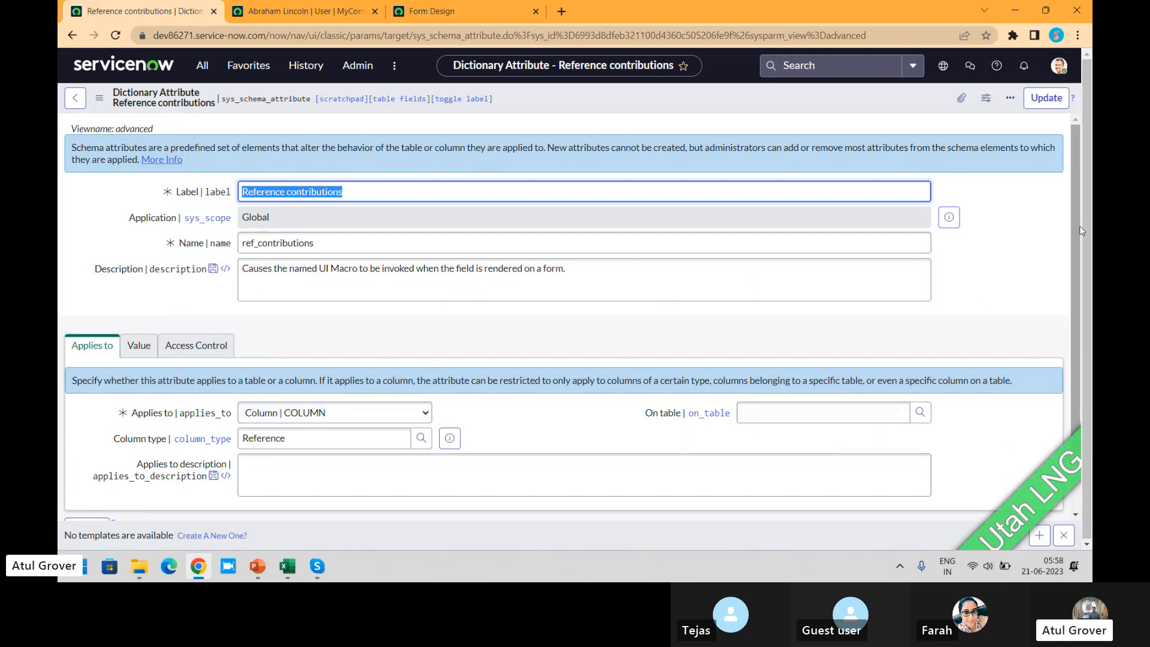
drag(1078, 225, 1080, 295)
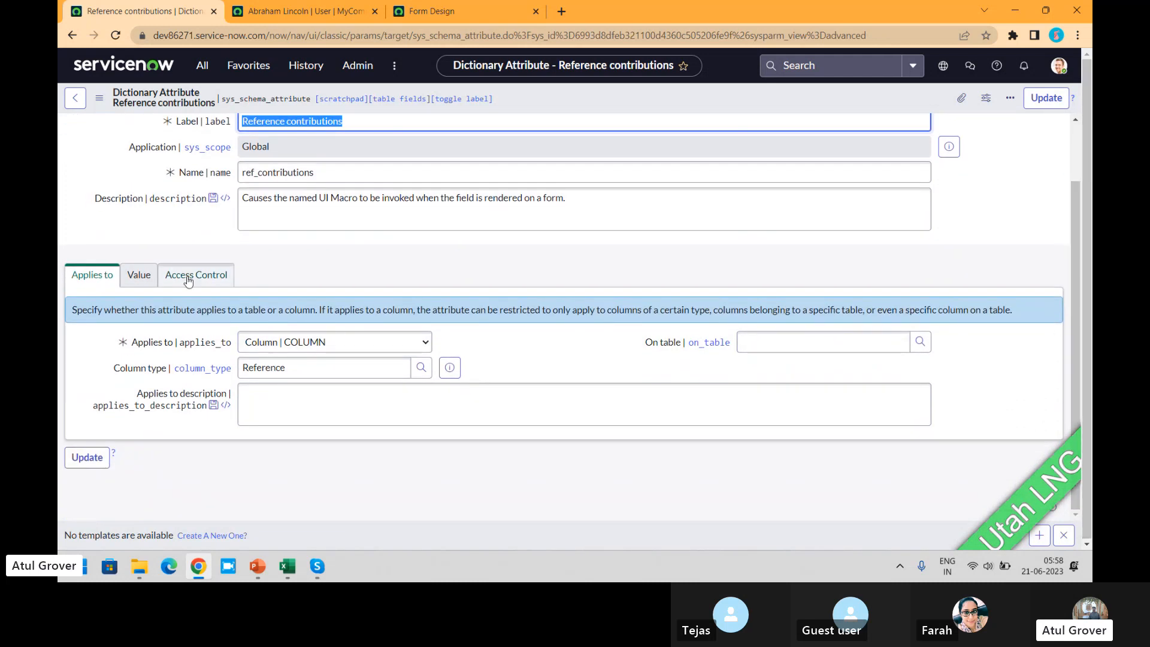
click(139, 276)
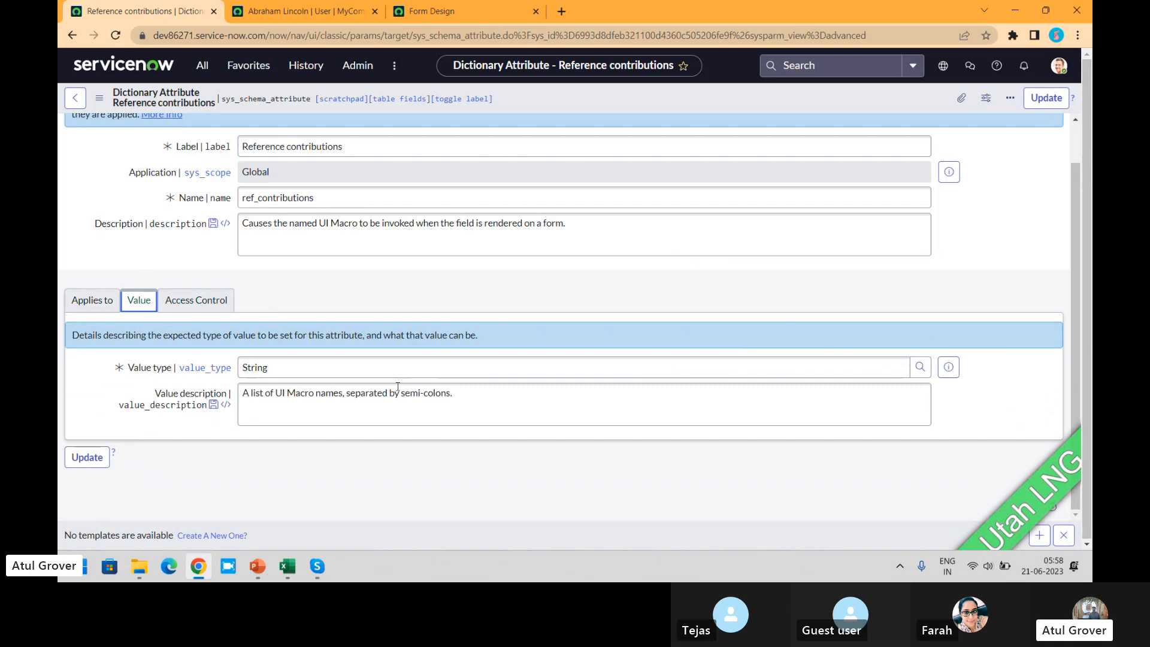
drag(436, 393, 234, 380)
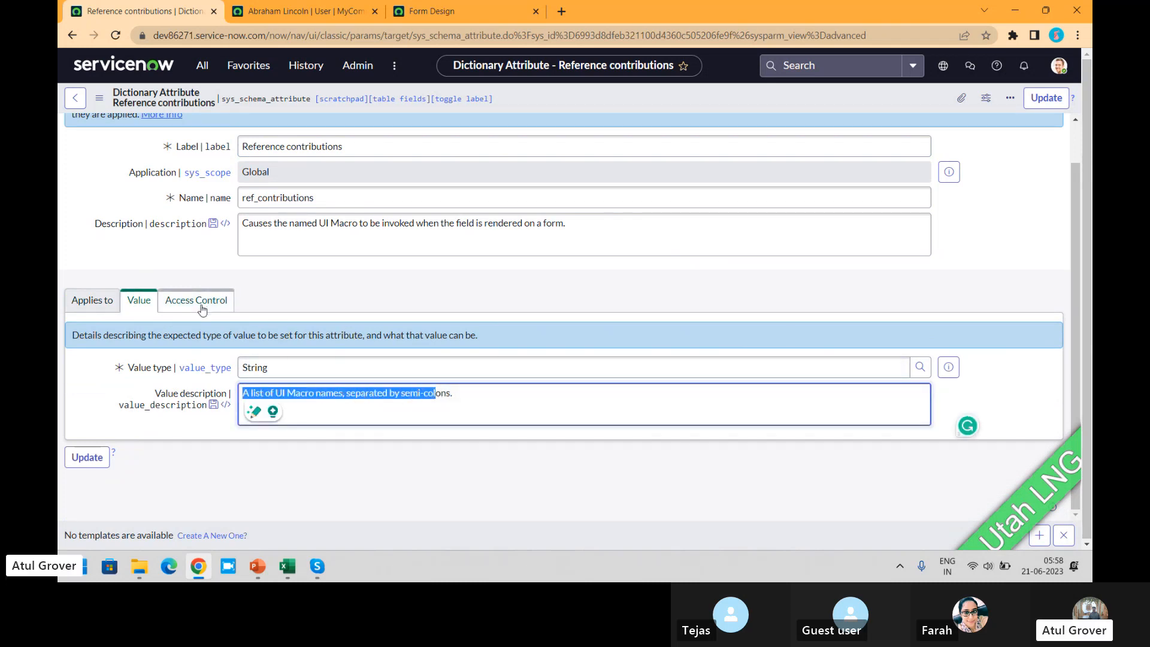
click(98, 305)
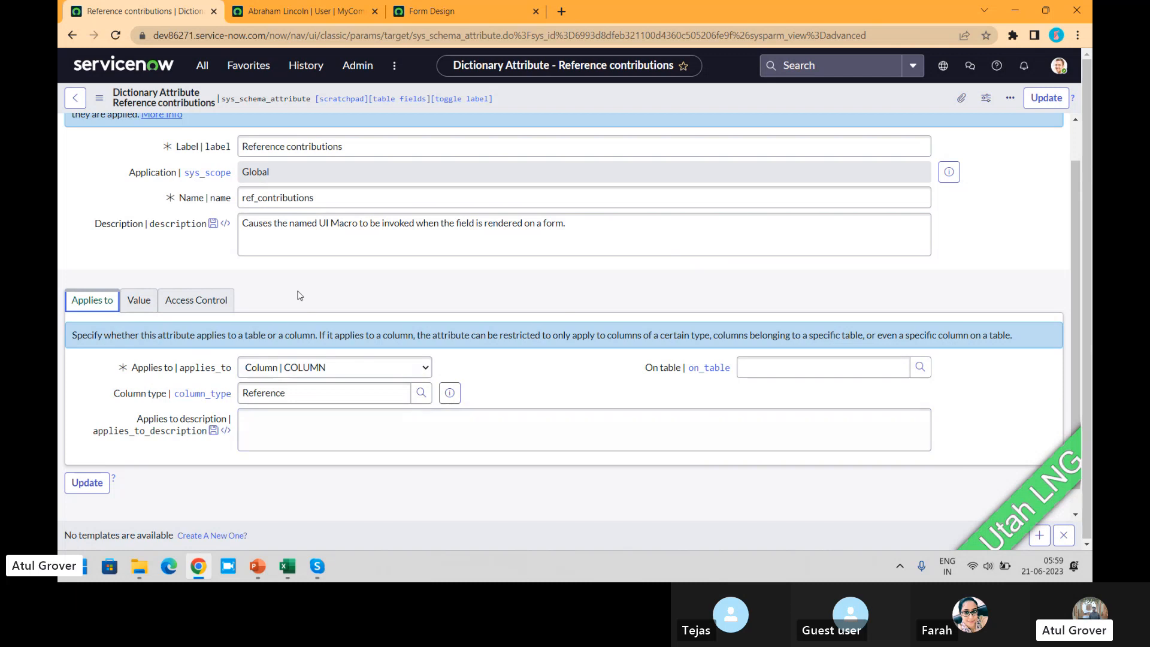
- Return to a new incident and set its Caller to the most recently selected user
click(76, 101)
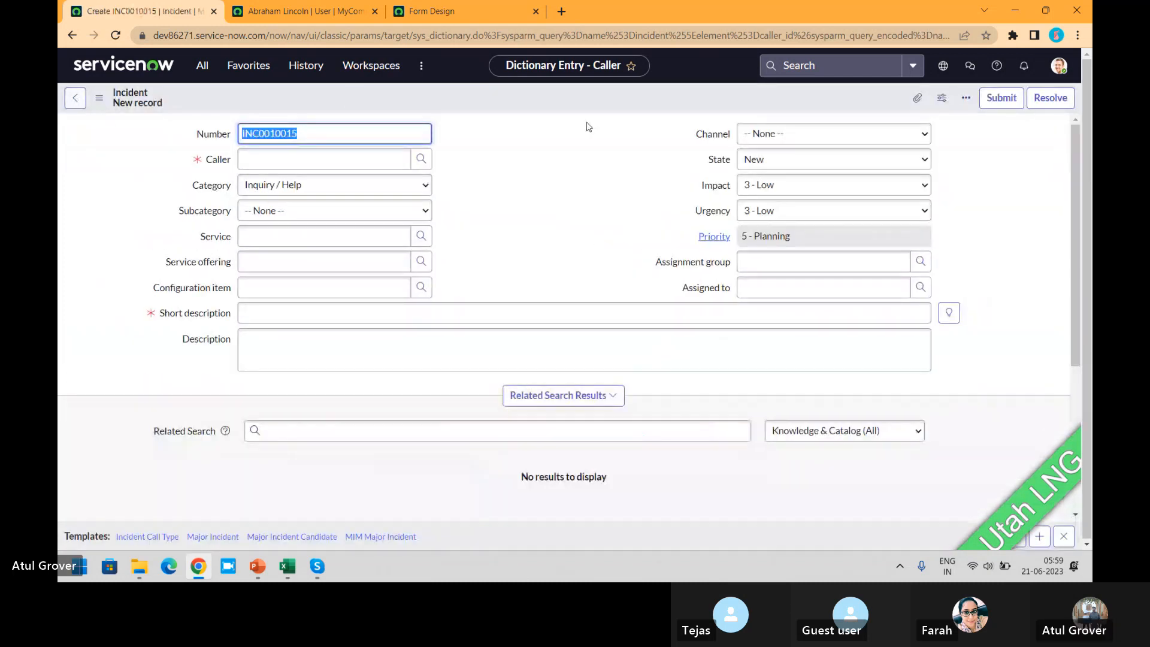
click(272, 159)
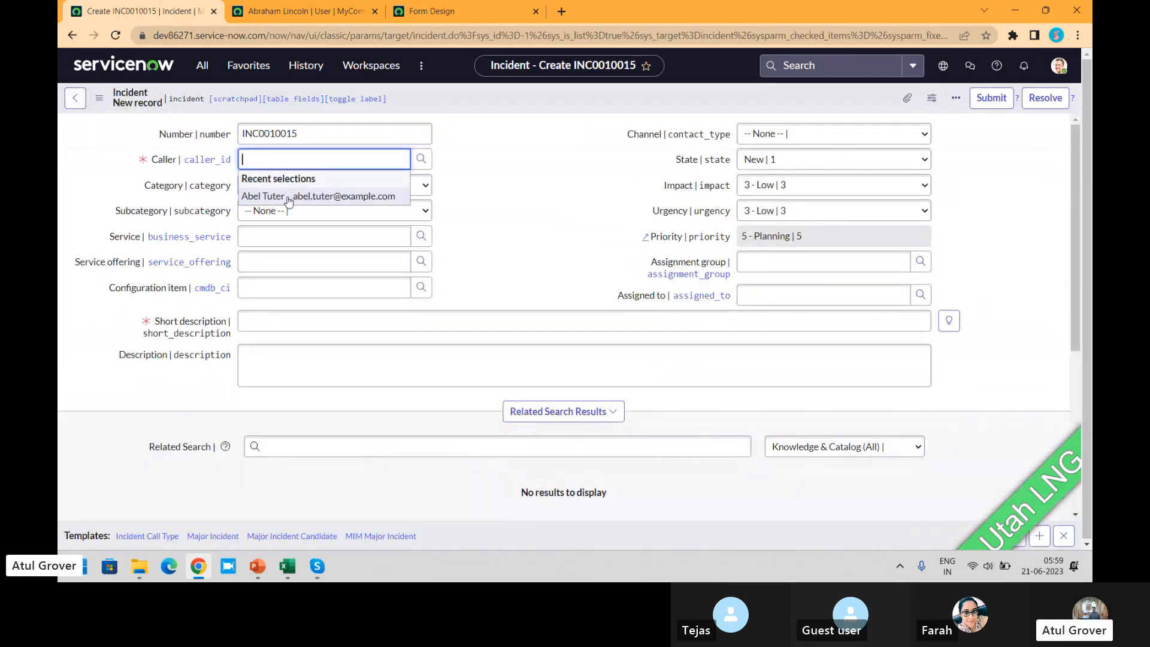
click(288, 196)
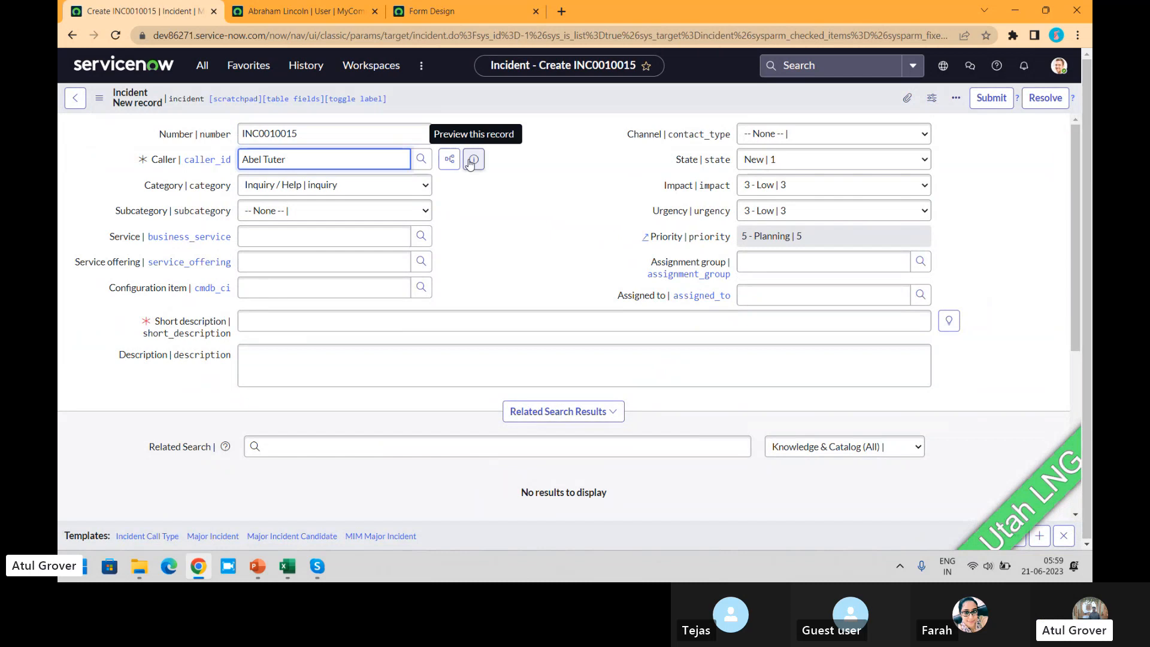
- Preview the caller's user record, and set the incident's Service to Blackberry
click(473, 160)
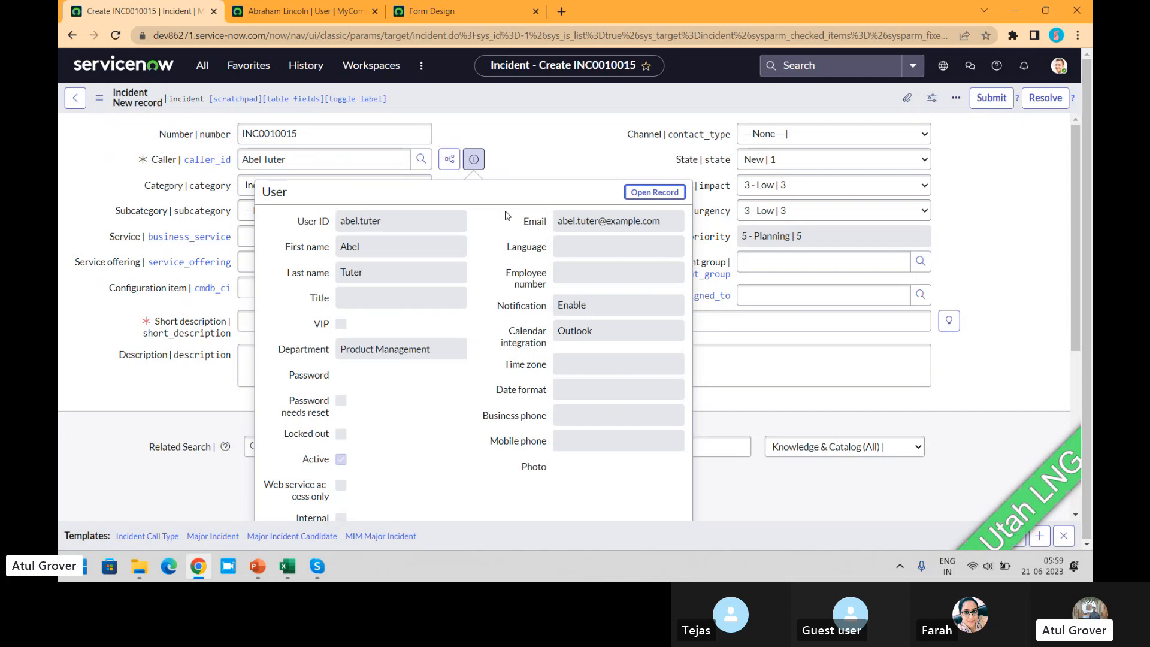
click(581, 141)
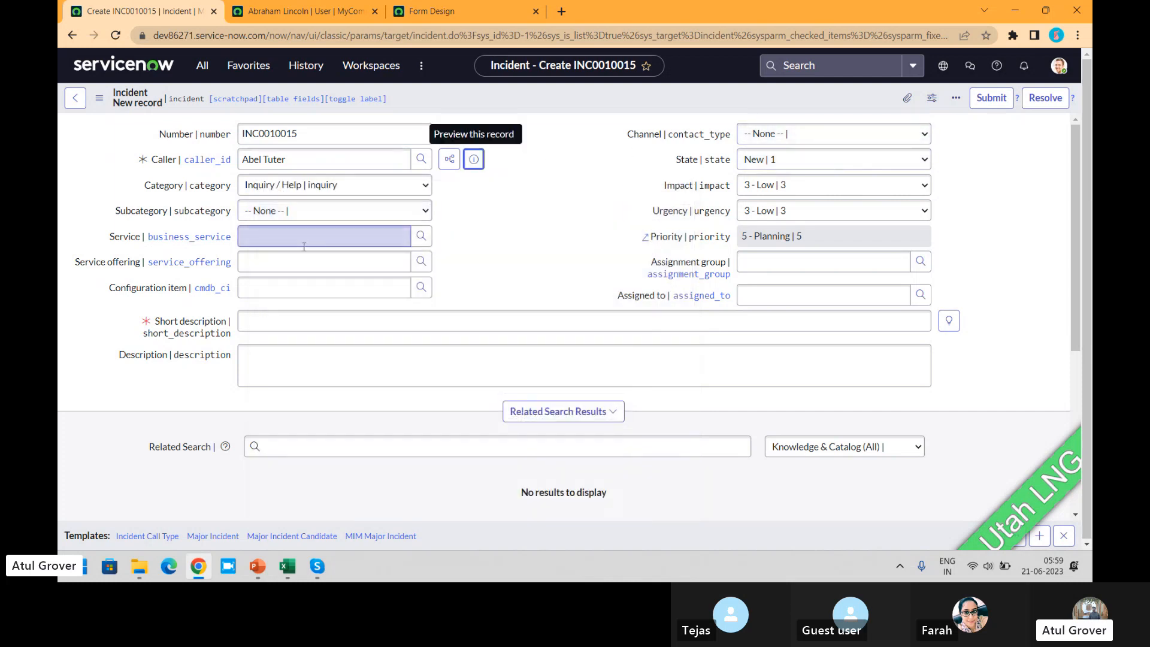
click(293, 237)
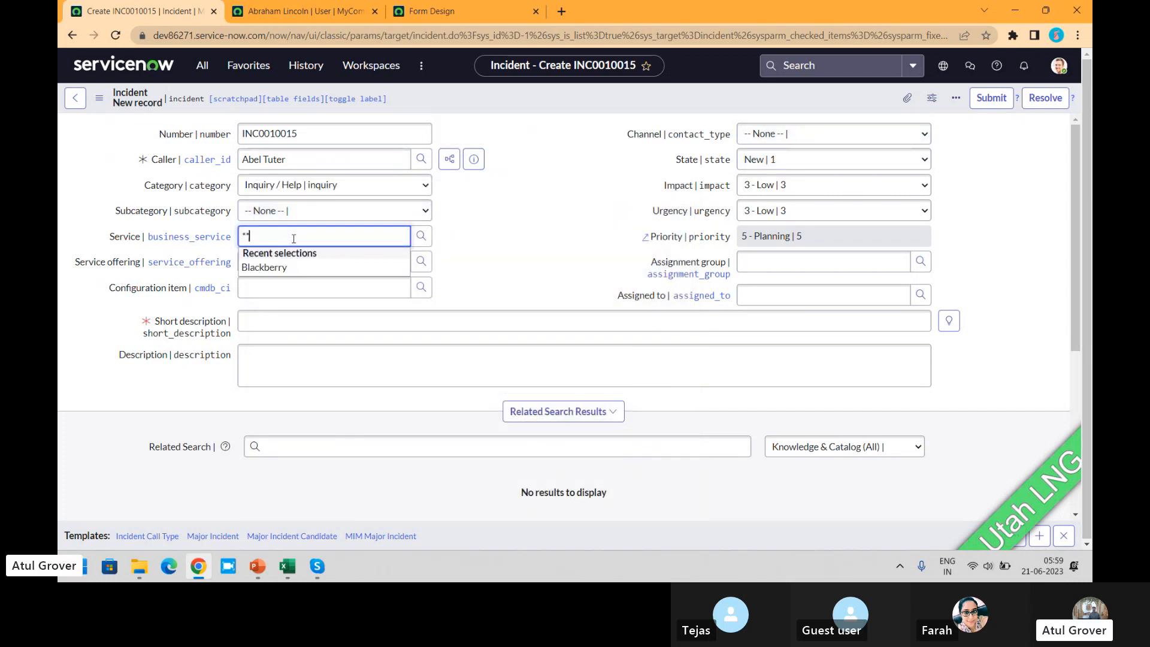
click(272, 267)
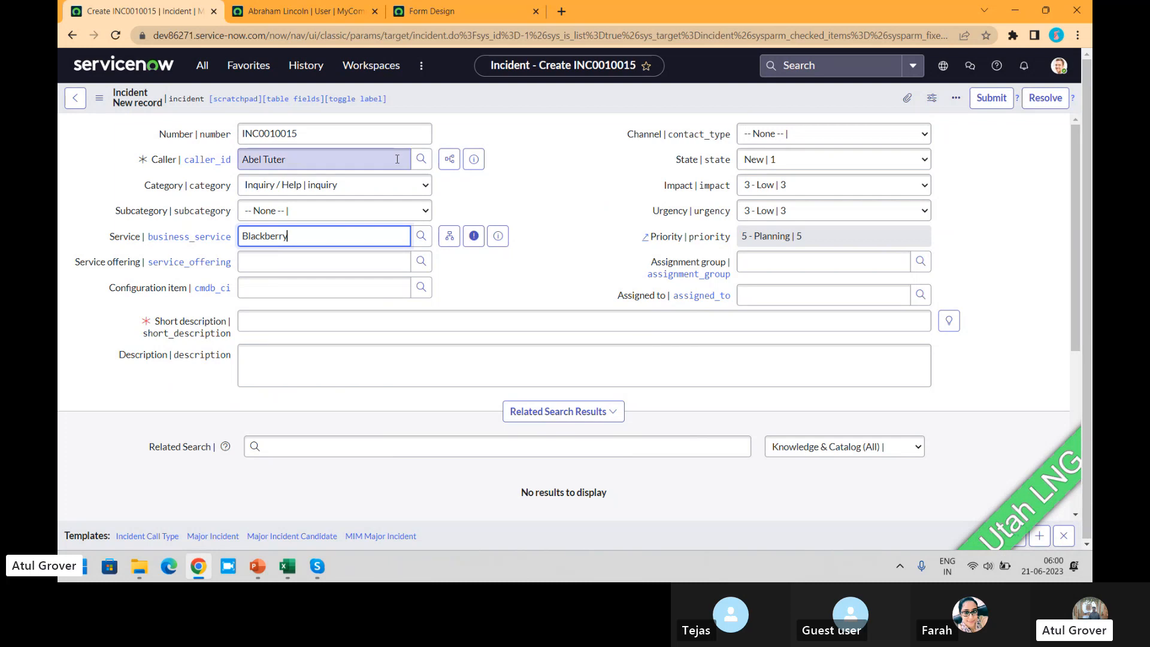
- Preview the caller's user record and the Blackberry service record from the incident form to compare their pop-up fields
click(473, 165)
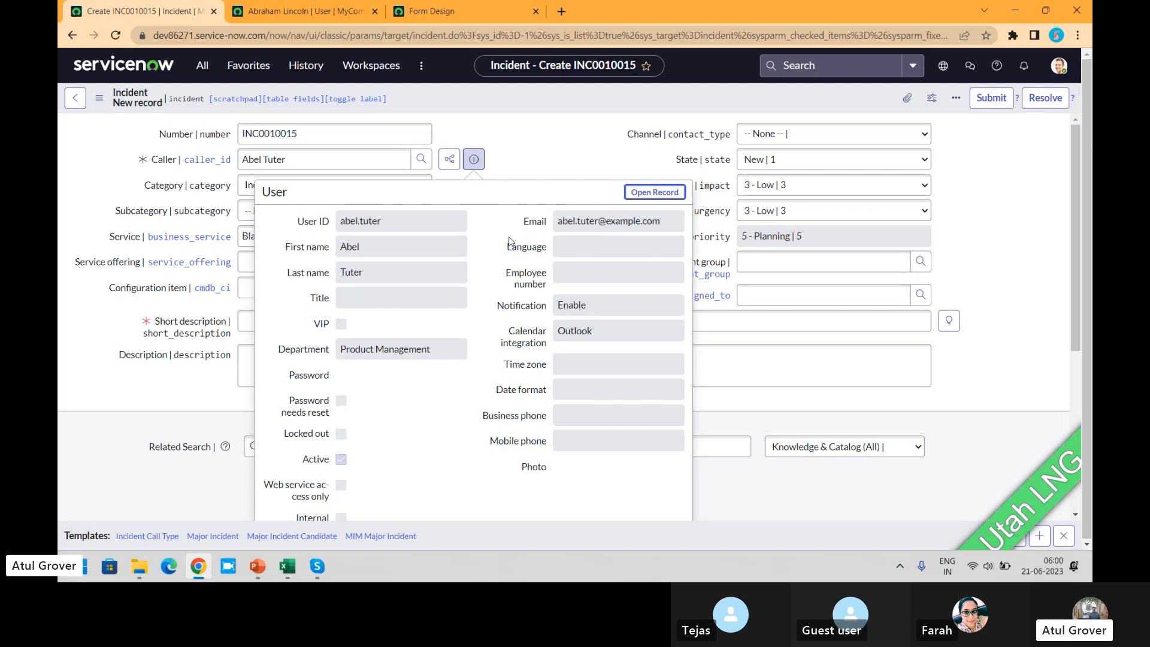
click(541, 148)
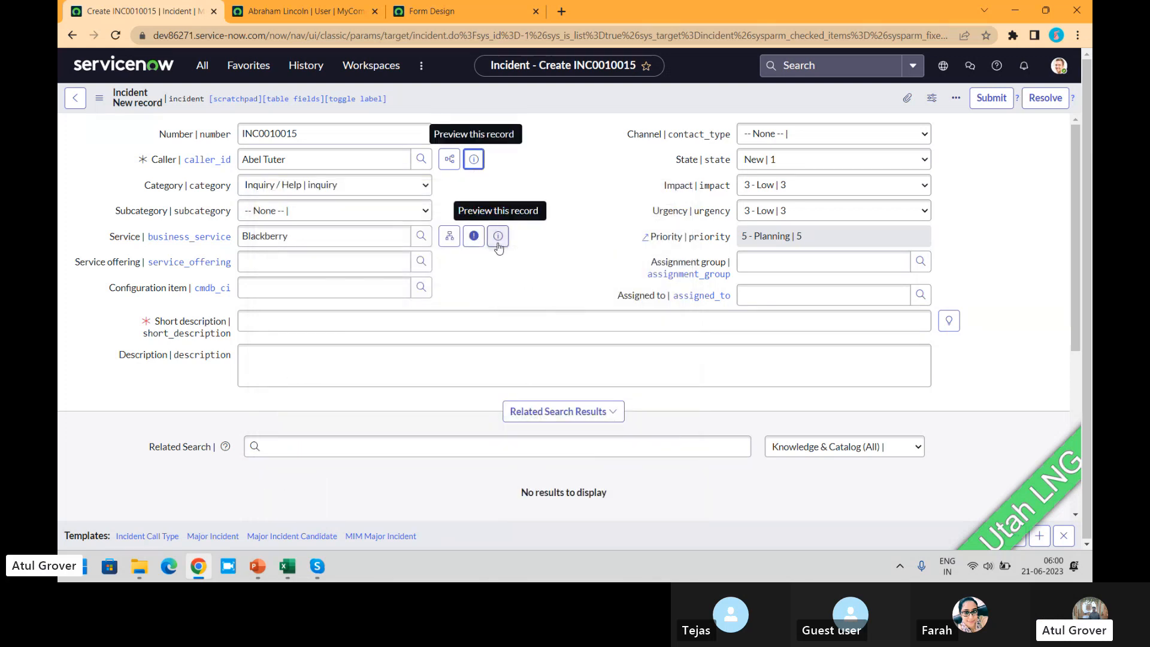
click(497, 240)
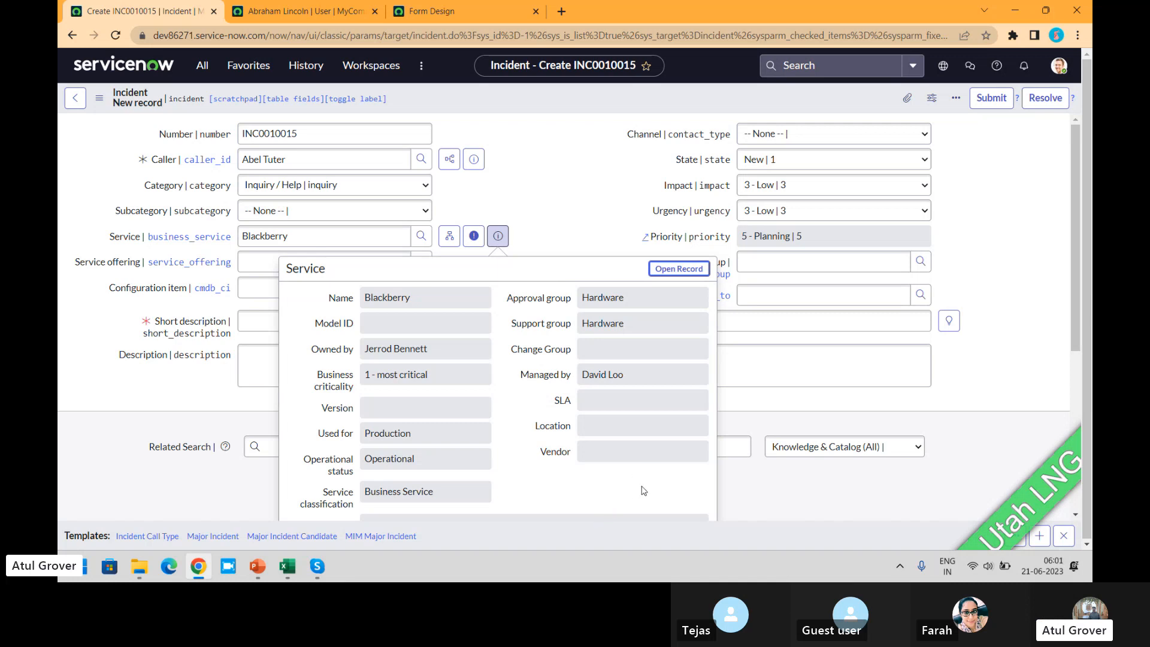
click(480, 159)
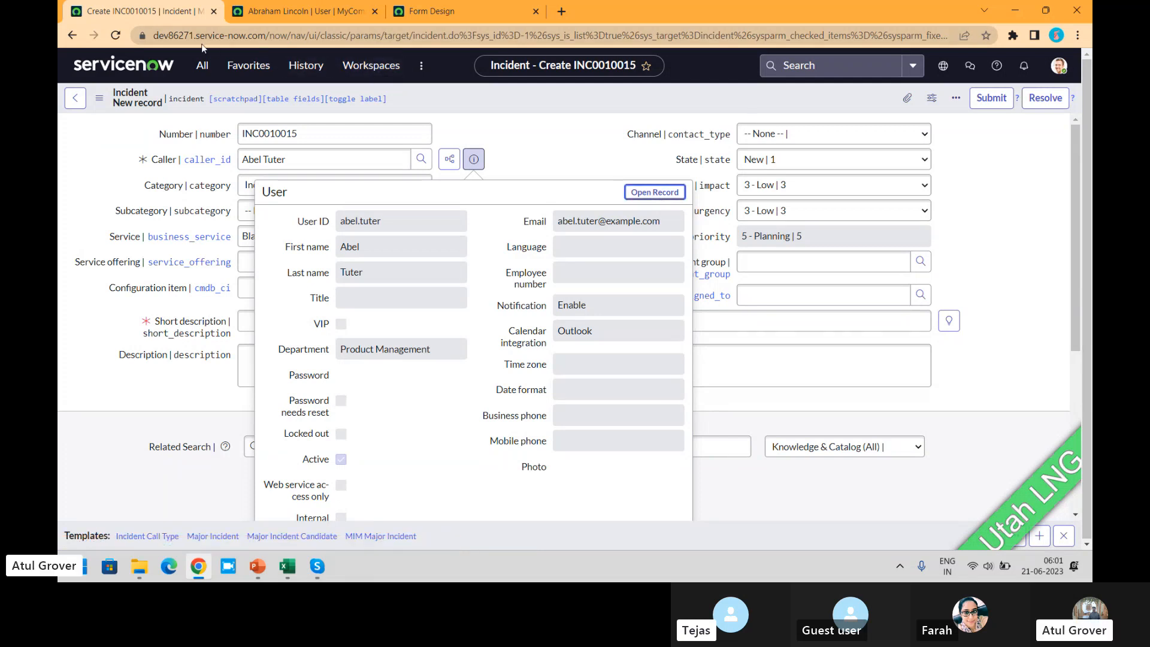
click(203, 67)
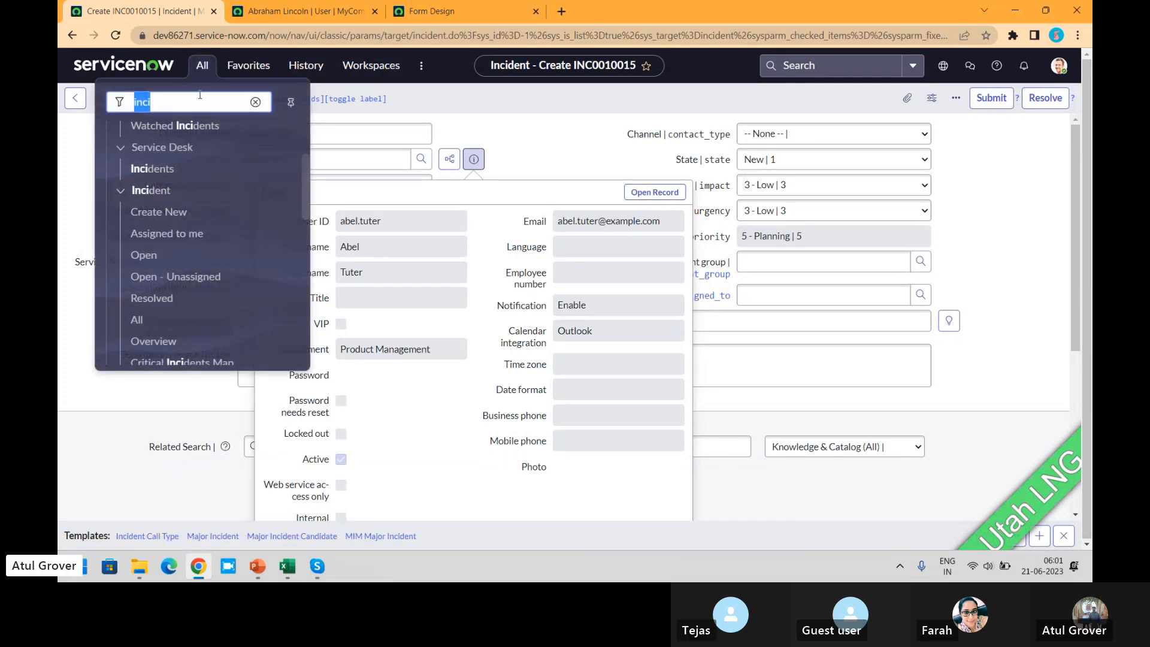
text(sys)
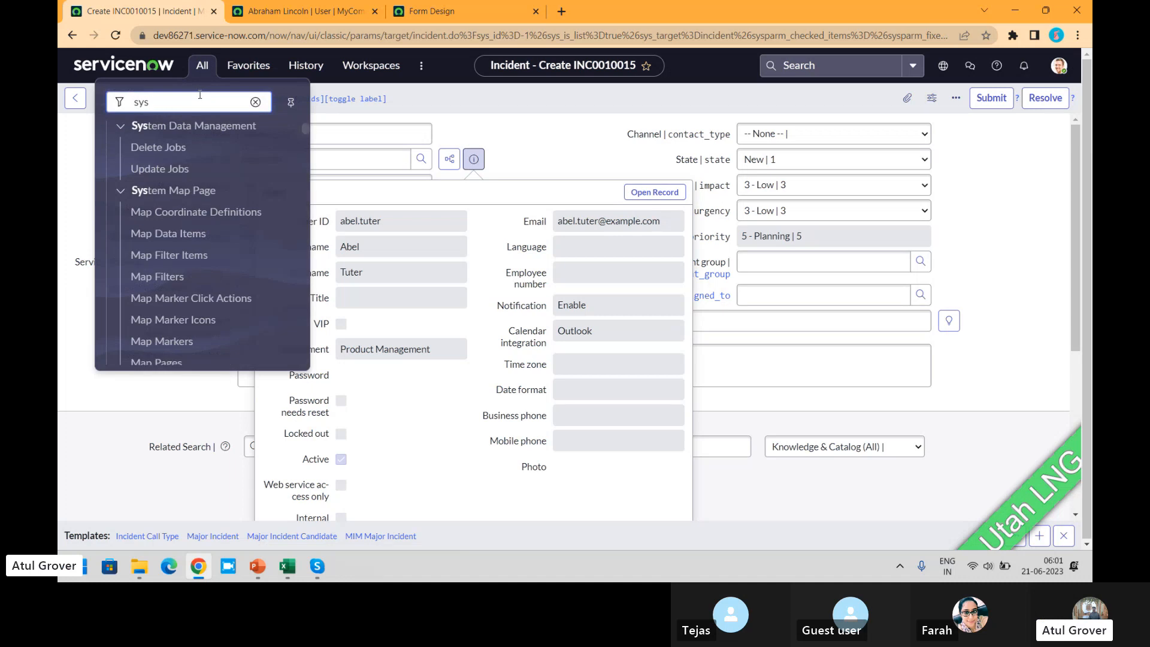
text( po)
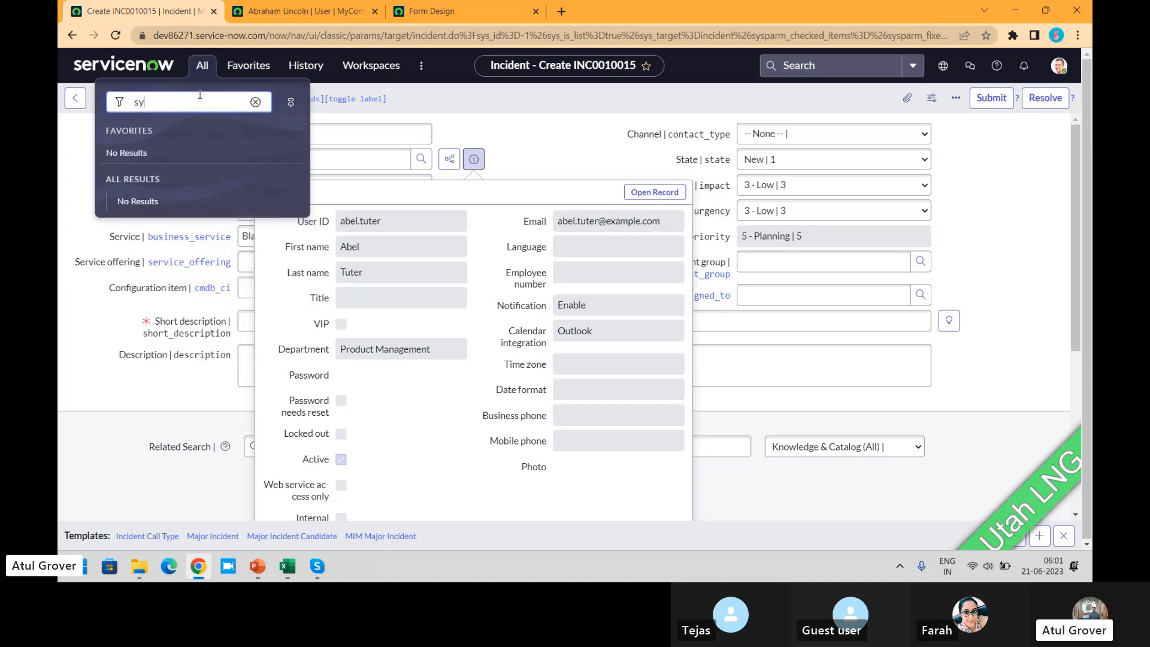
key(BackSpace)
key(BackSpace)
text(pop)
key(BackSpace)
key(BackSpace)
key(BackSpace)
key(BackSpace)
key(BackSpace)
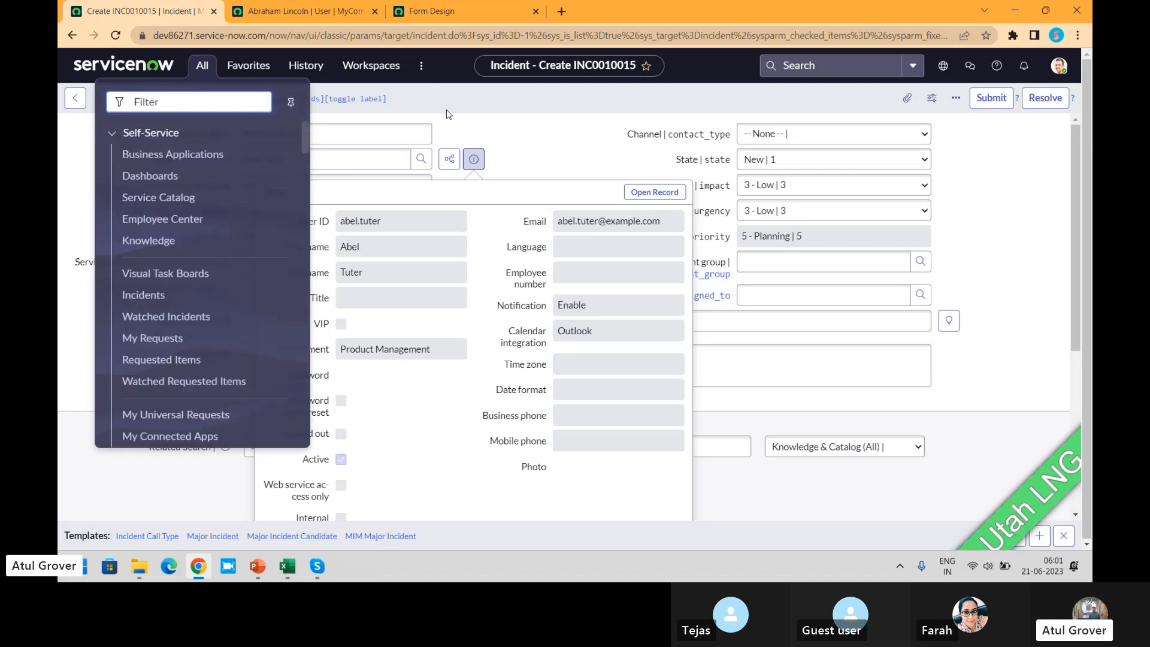
click(531, 149)
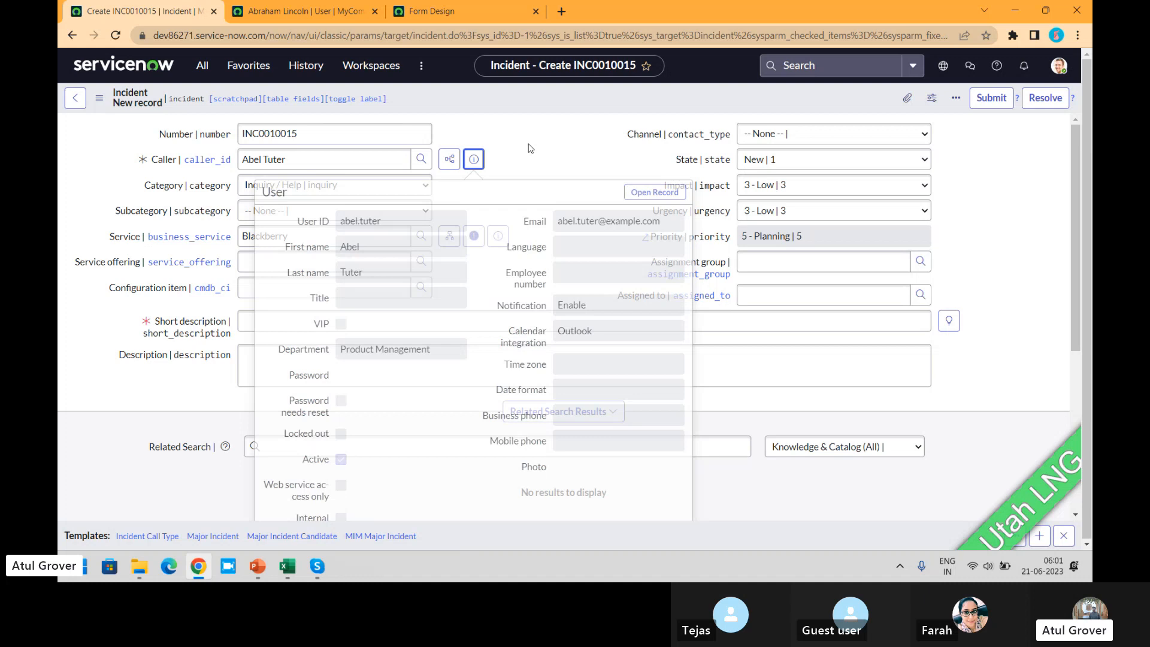
- Reopen the Caller field's dictionary entry, discarding the unsaved incident, and check its Reference Specification and Choice List Specification
right_click(157, 160)
click(192, 186)
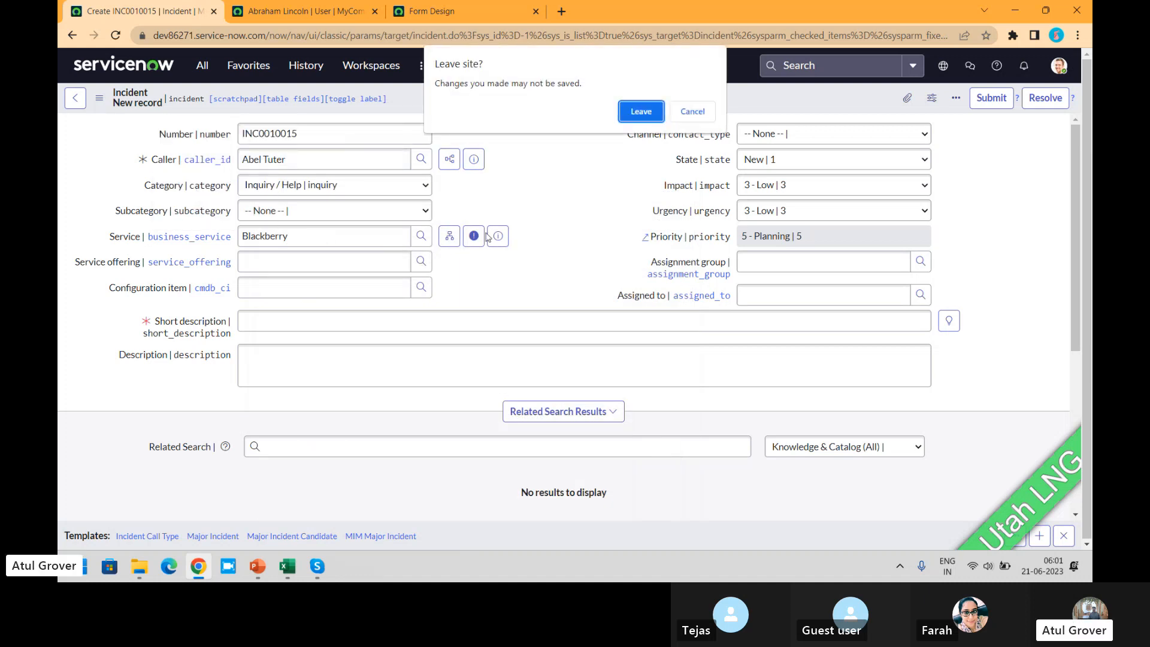
click(655, 114)
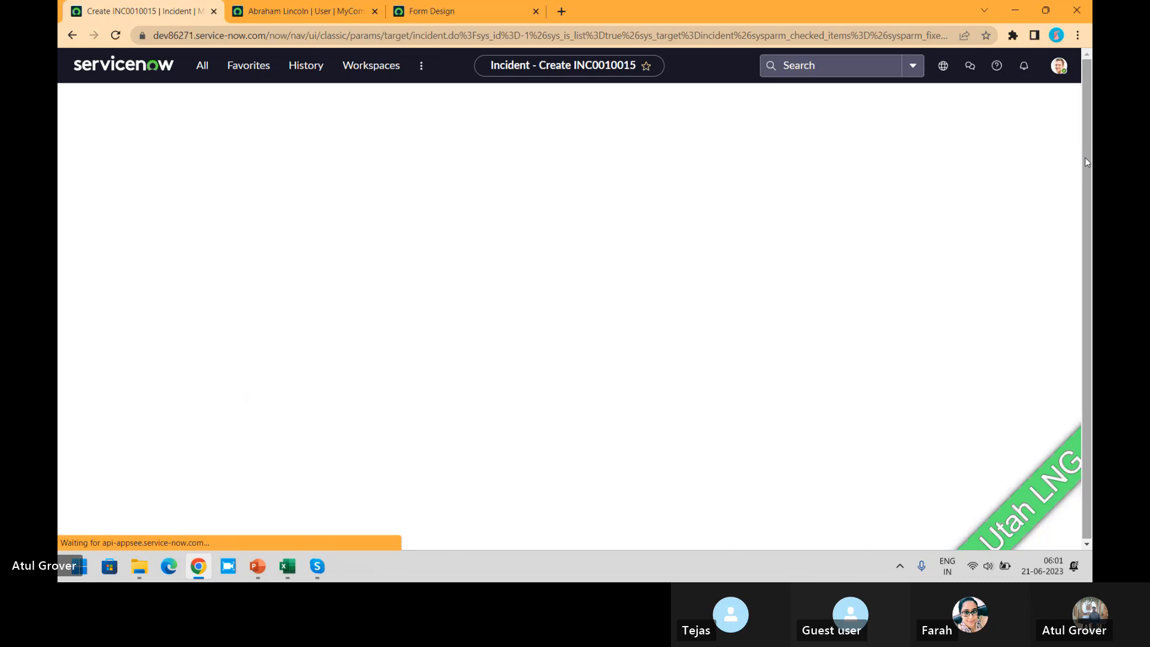
drag(1077, 153, 1073, 282)
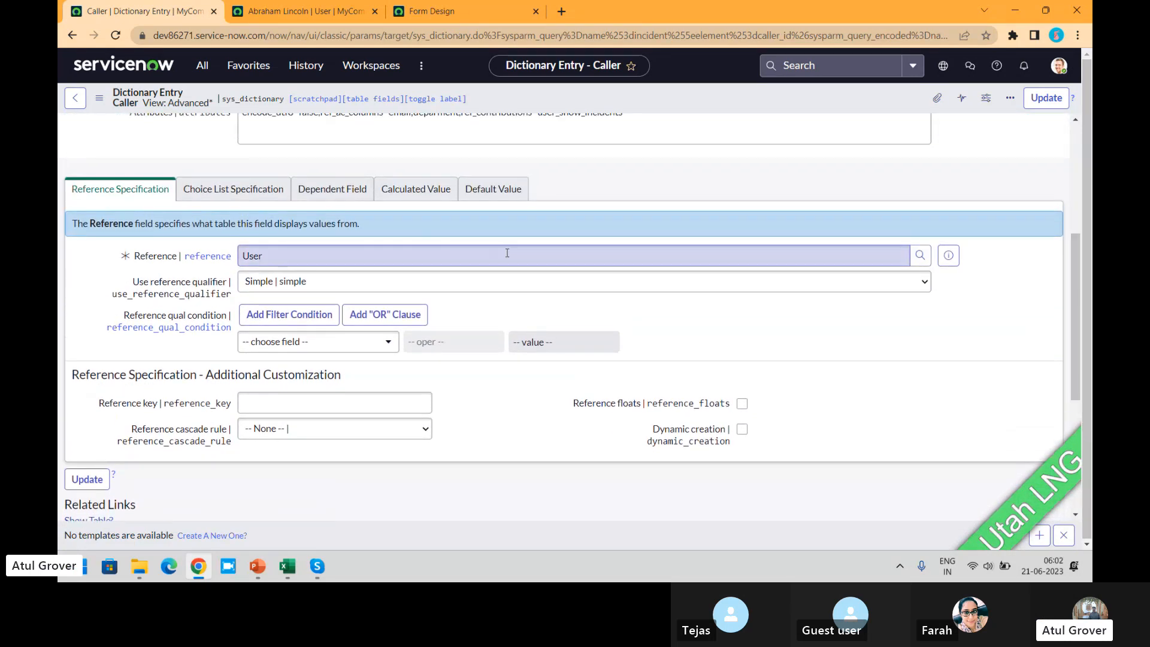
click(233, 189)
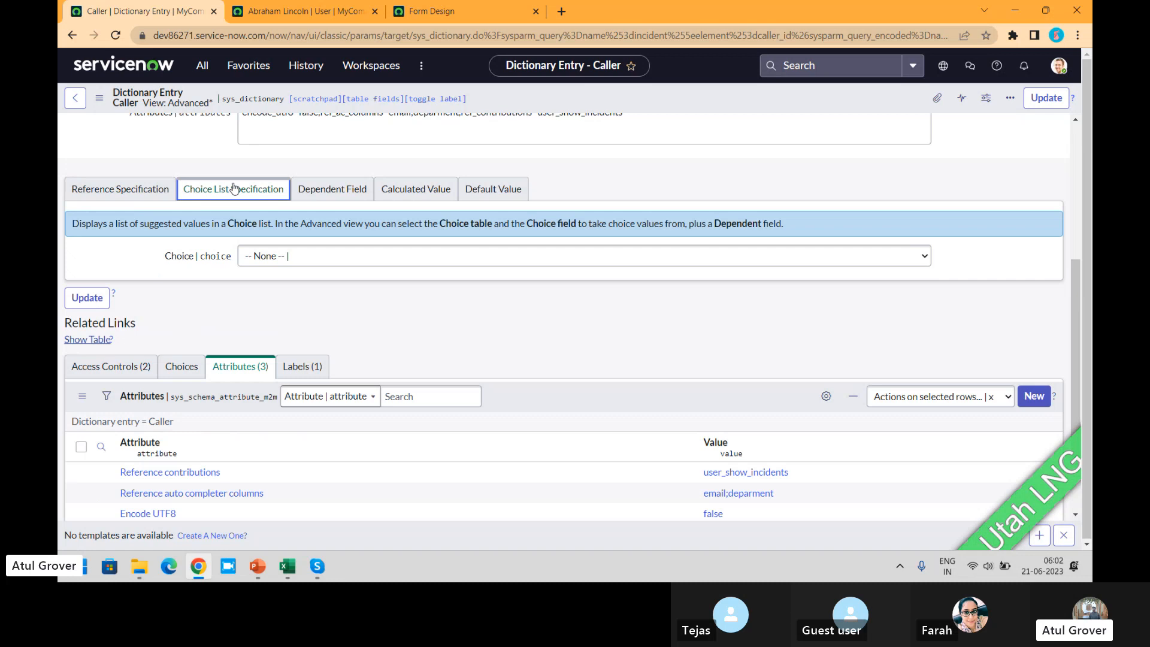
- Start a web search query in a new browser tab with the words "how to edit"
click(561, 10)
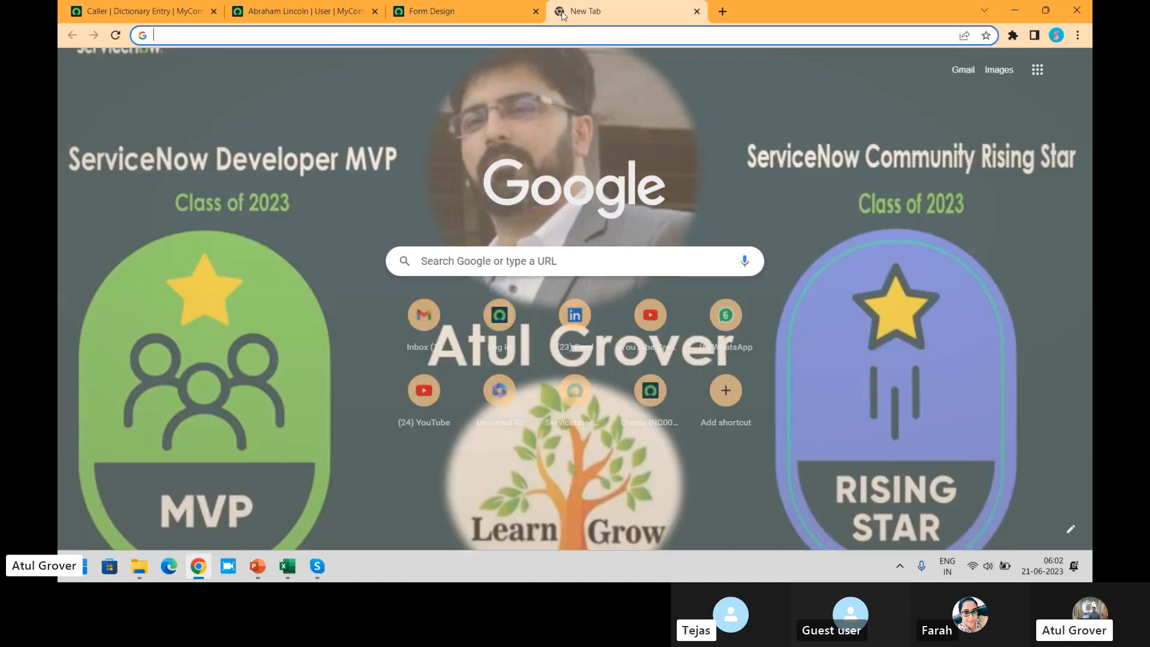
text(how to e)
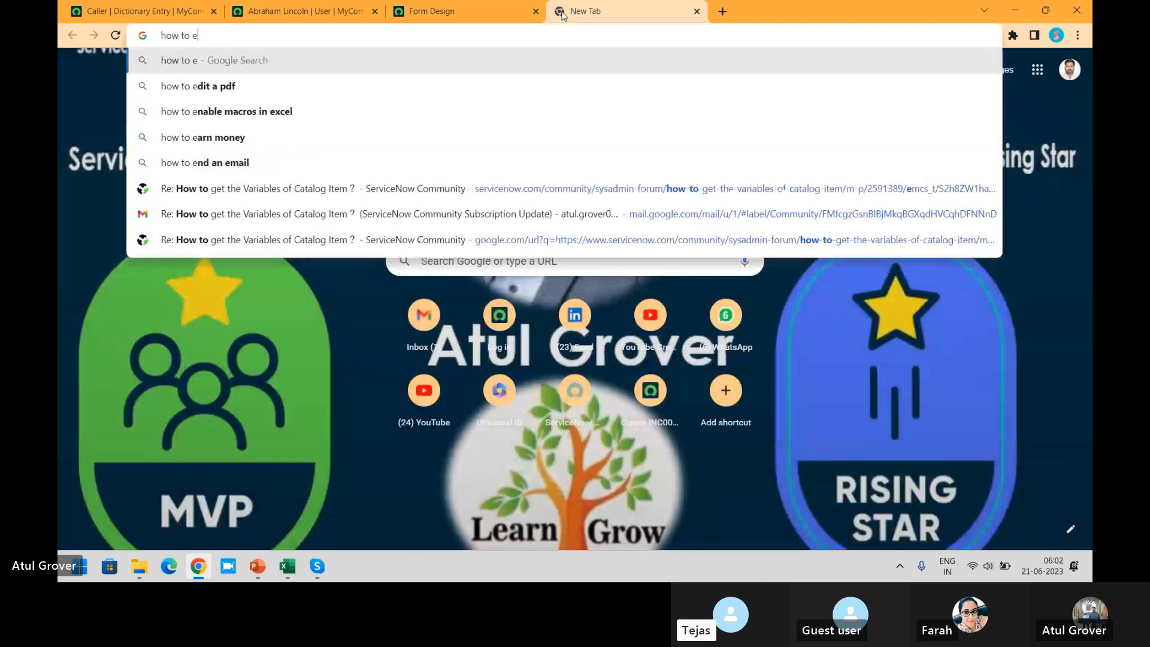
text(doit st)
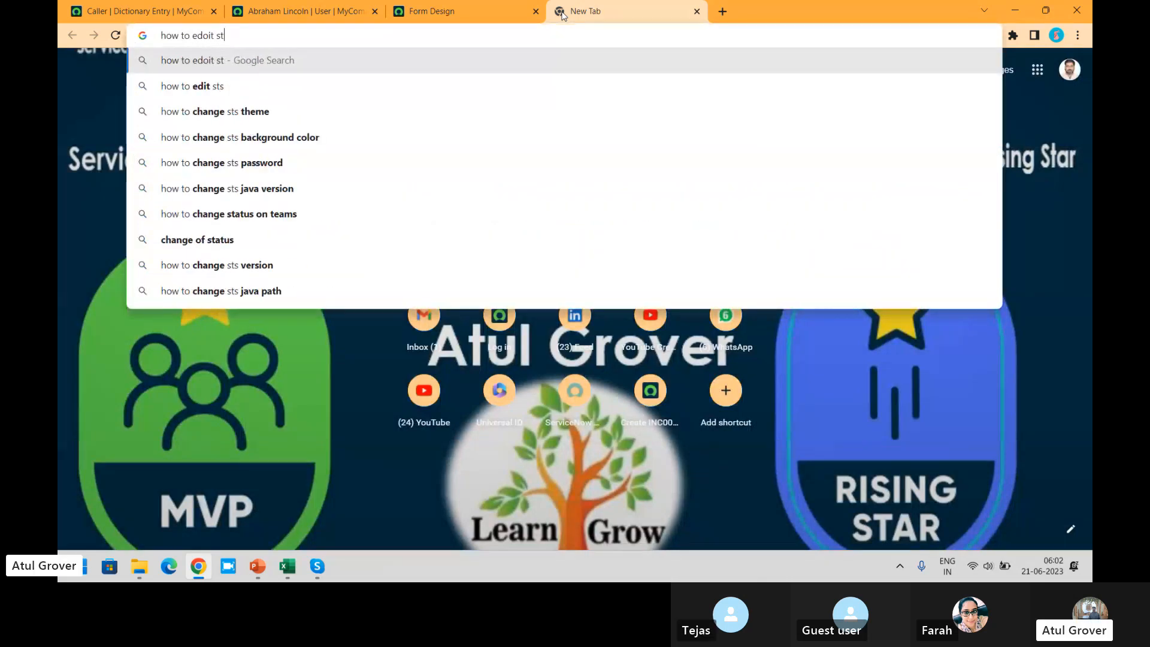
key(BackSpace)
key(BackSpace)
key(BackSpace)
key(BackSpace)
key(BackSpace)
key(BackSpace)
key(BackSpace)
text(dit )
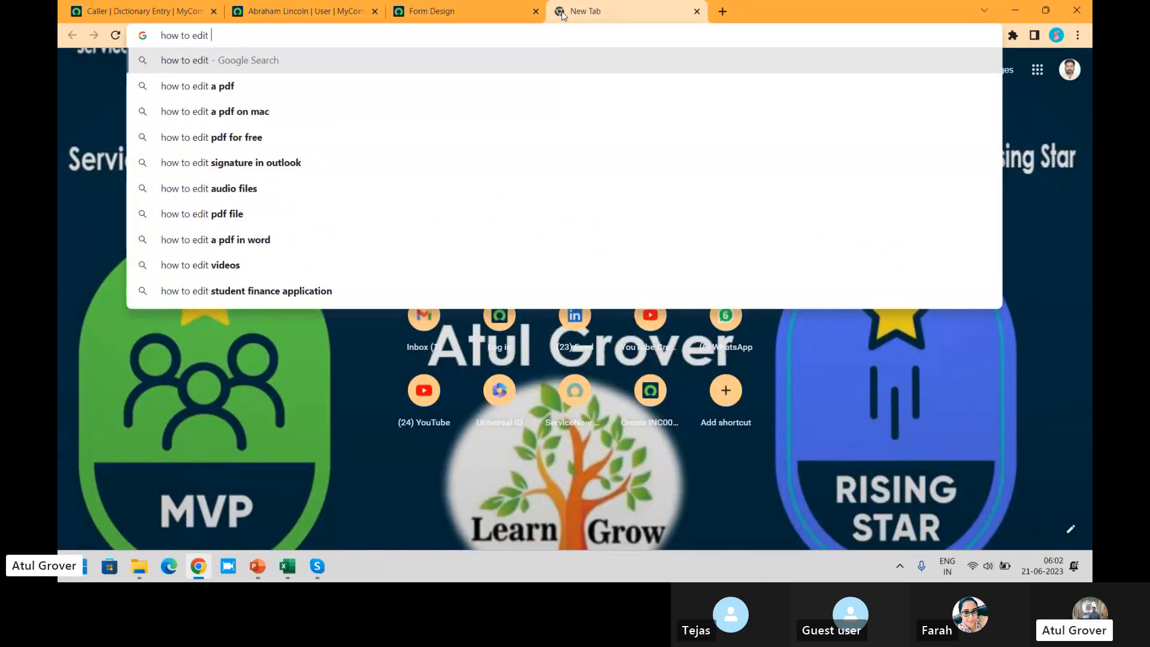
text(sts)
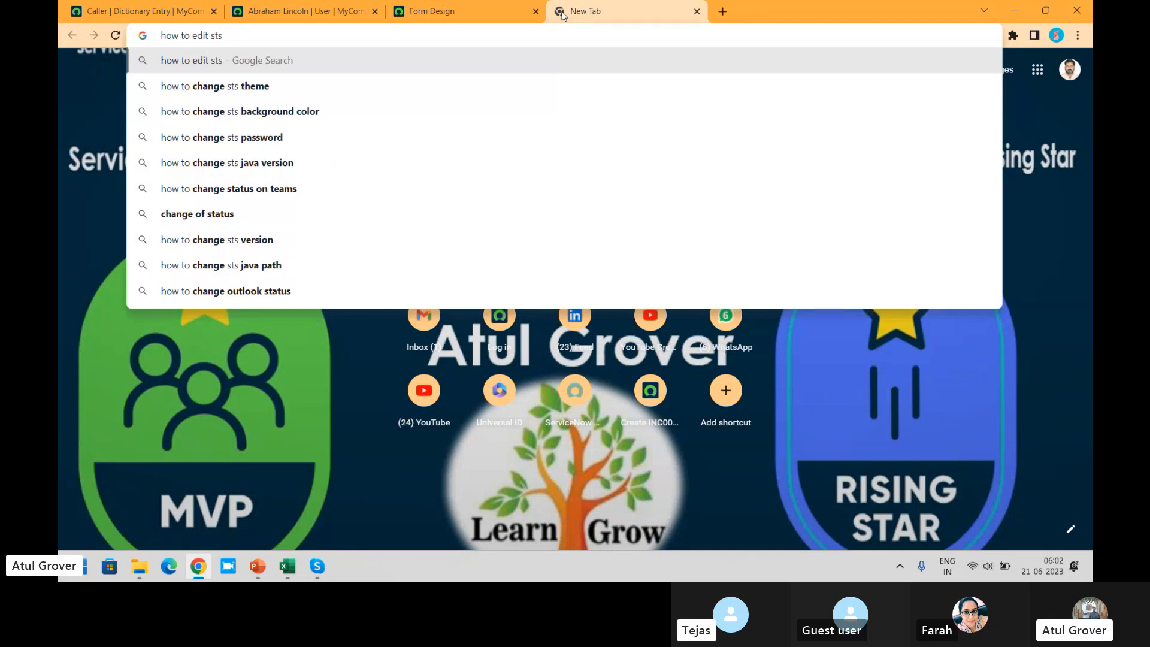
- Look up "user a" in the ServiceNow application navigator and check which views the already open user record offers
click(171, 11)
click(200, 67)
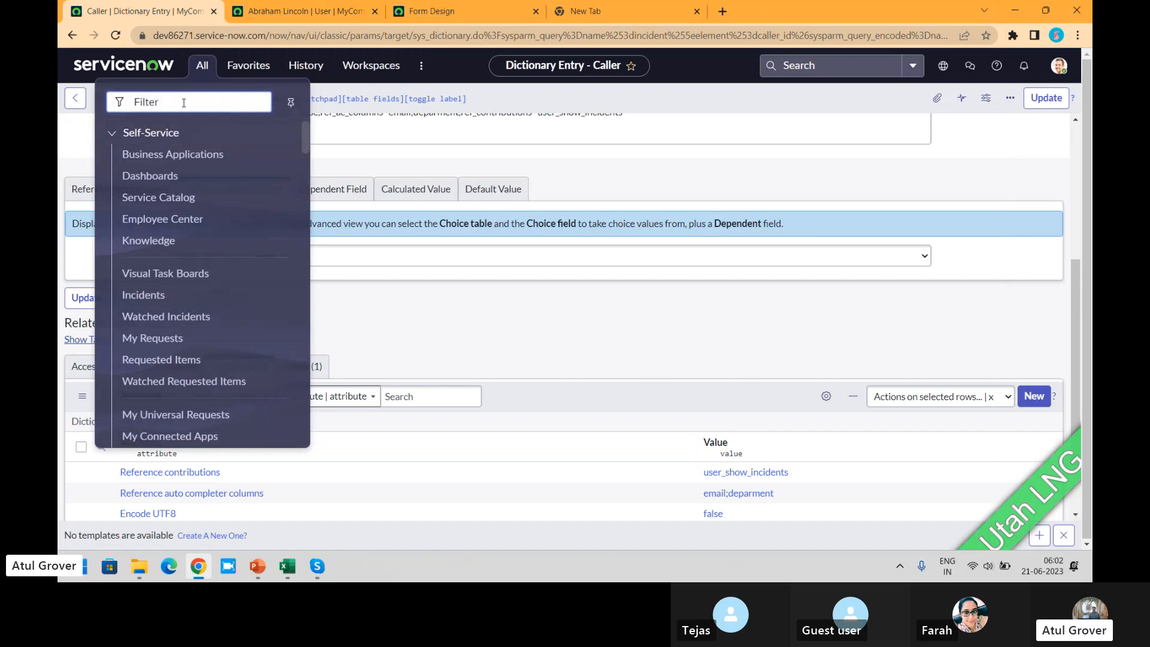
text(user)
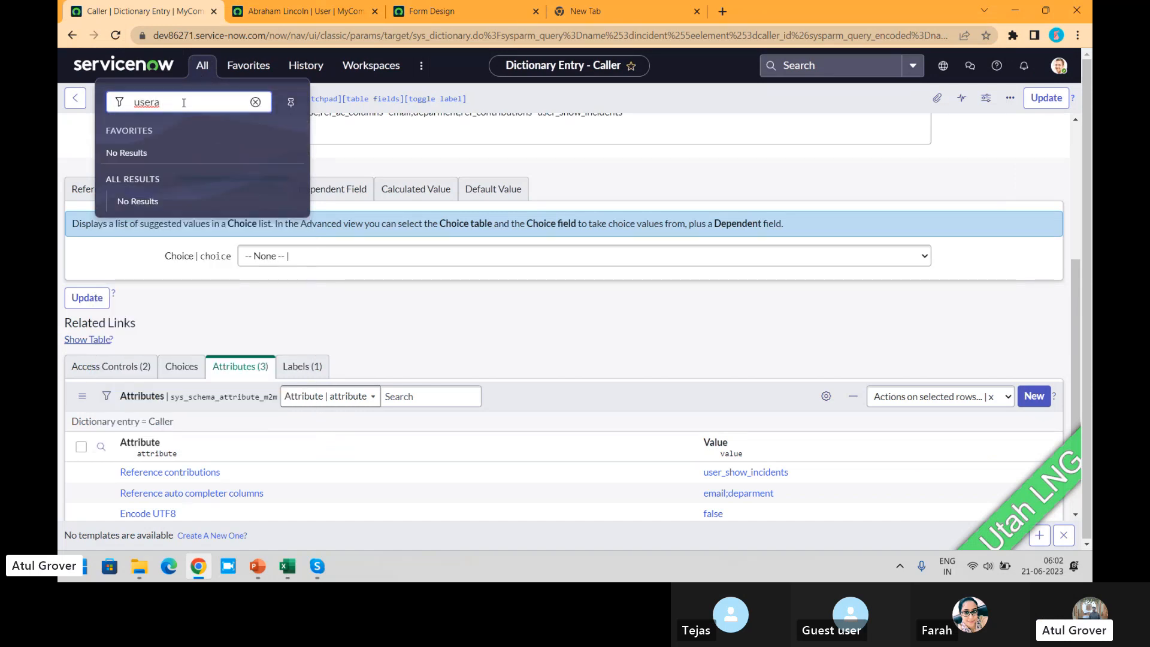
key(BackSpace)
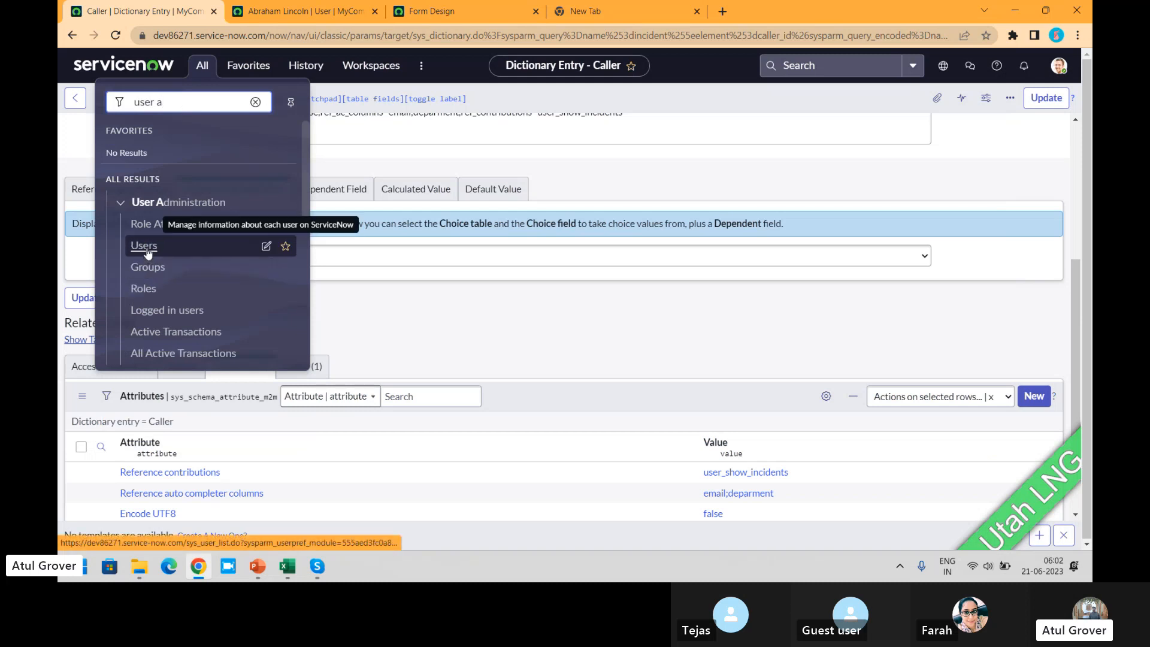
key(ctrl+Tab)
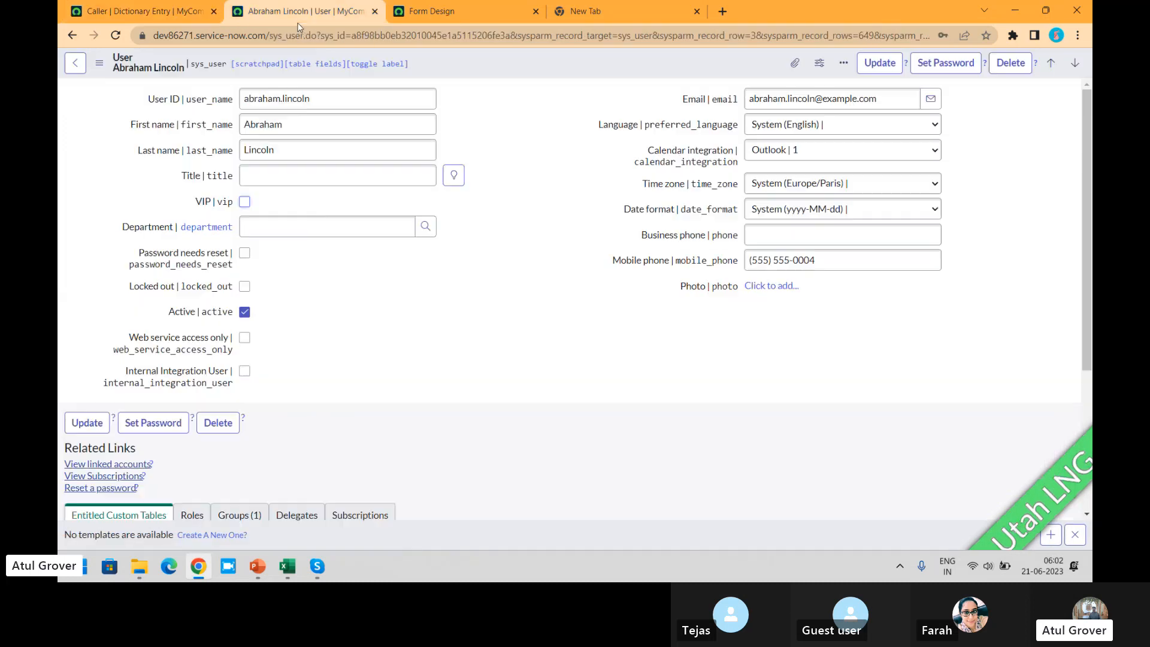
click(99, 64)
mouse_move(182, 160)
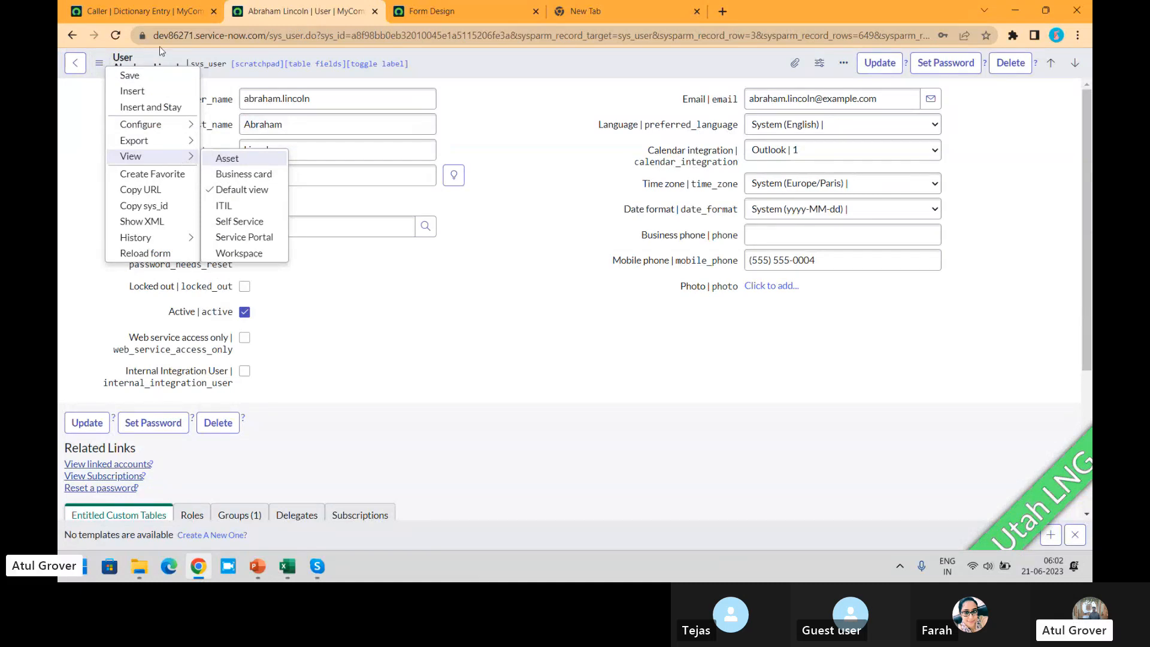
click(144, 12)
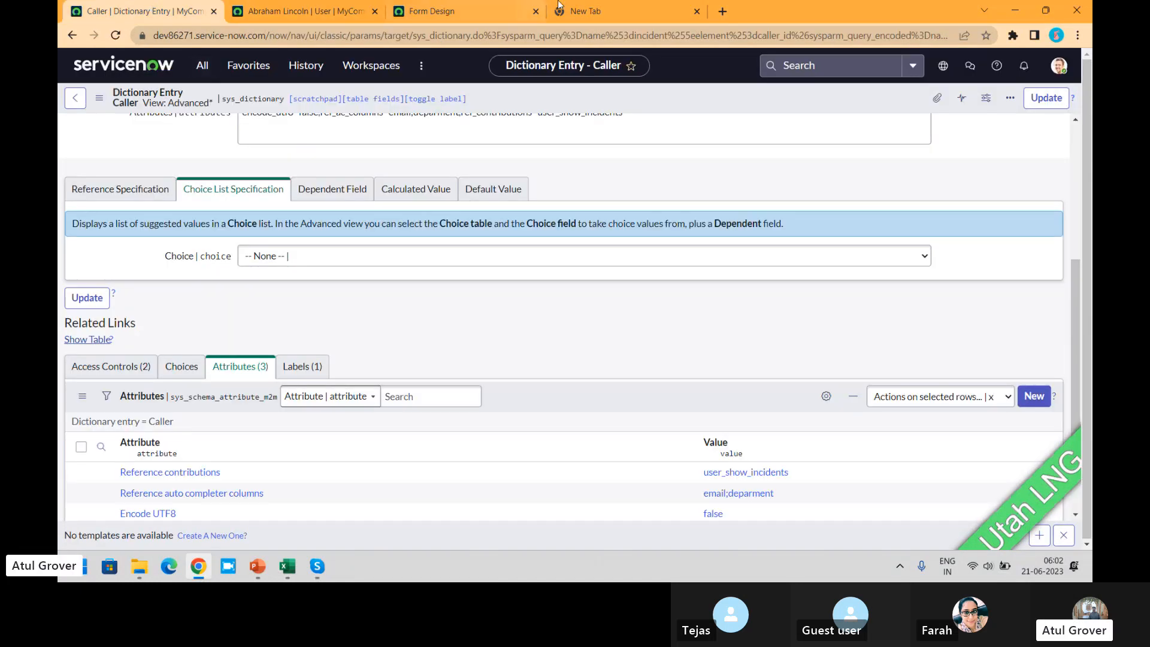
- Complete the pending web query as "how to edit sys pop up in Servicenow" and run the search
click(559, 8)
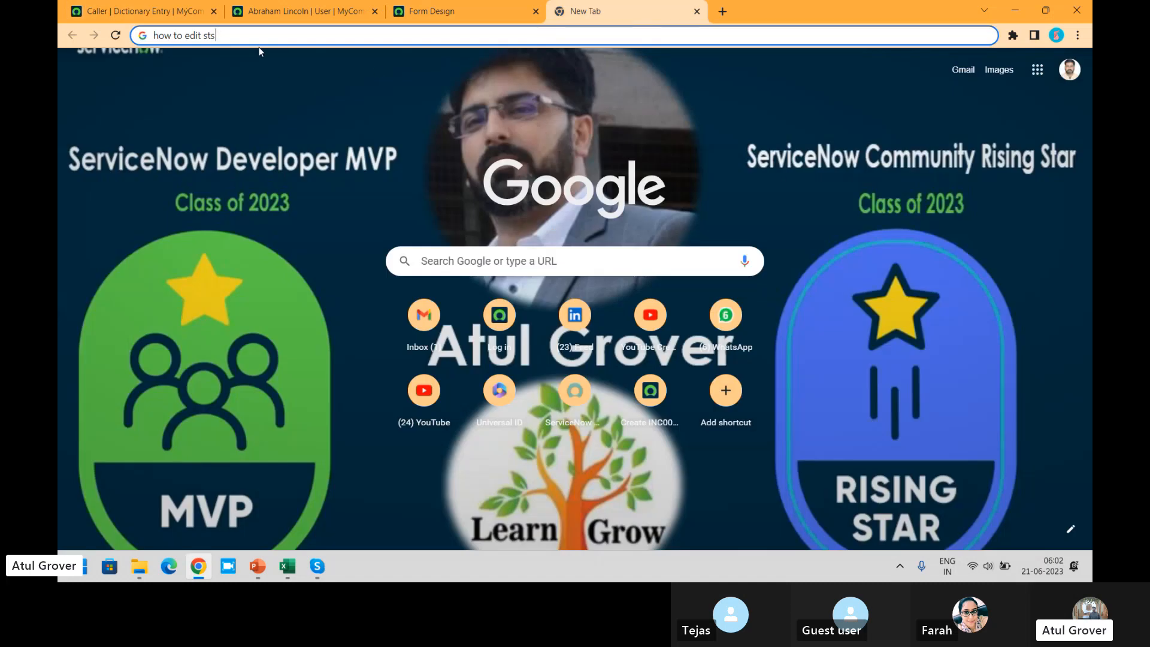
key(BackSpace)
key(BackSpace)
text(ys )
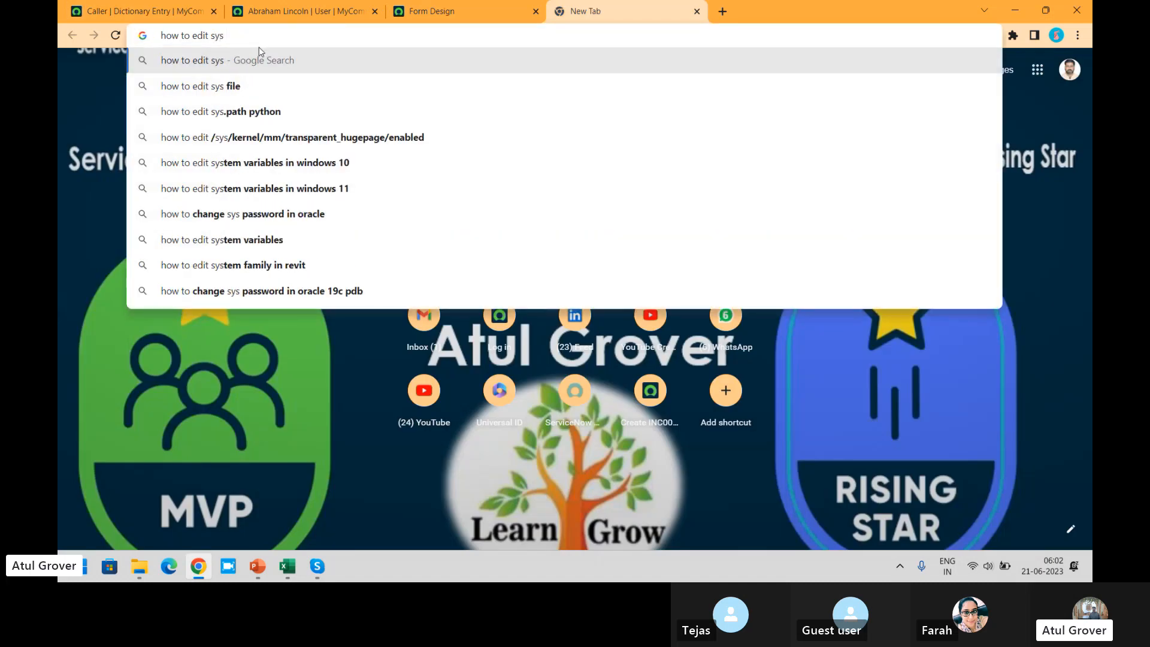
text(pop up i)
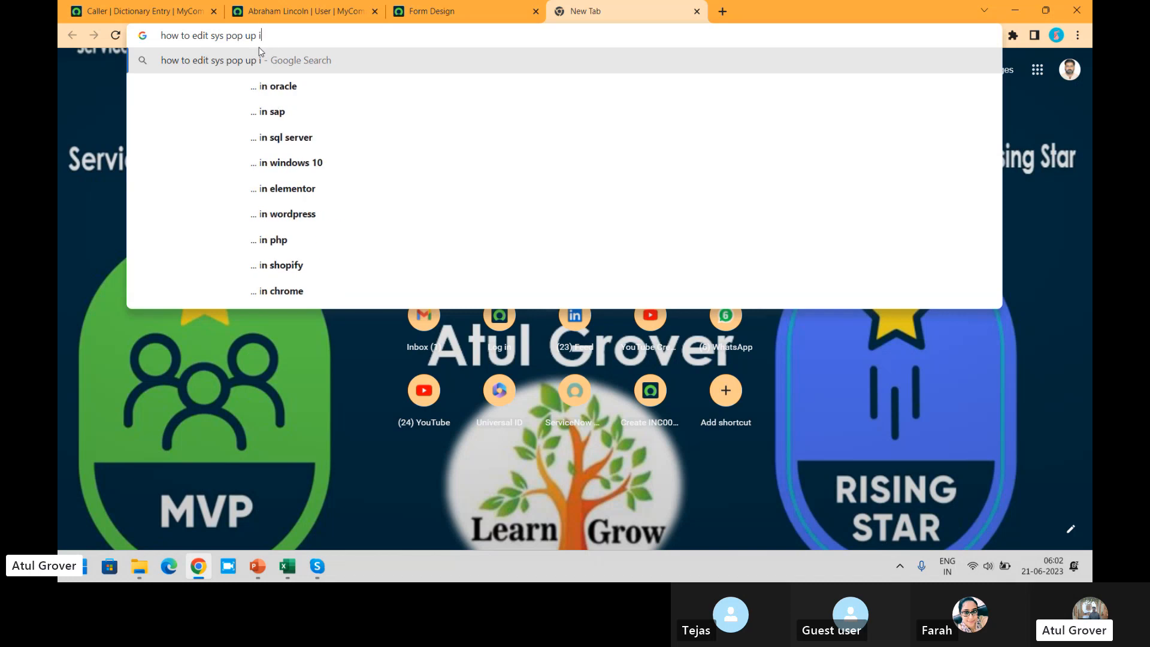
text(n Servicenow)
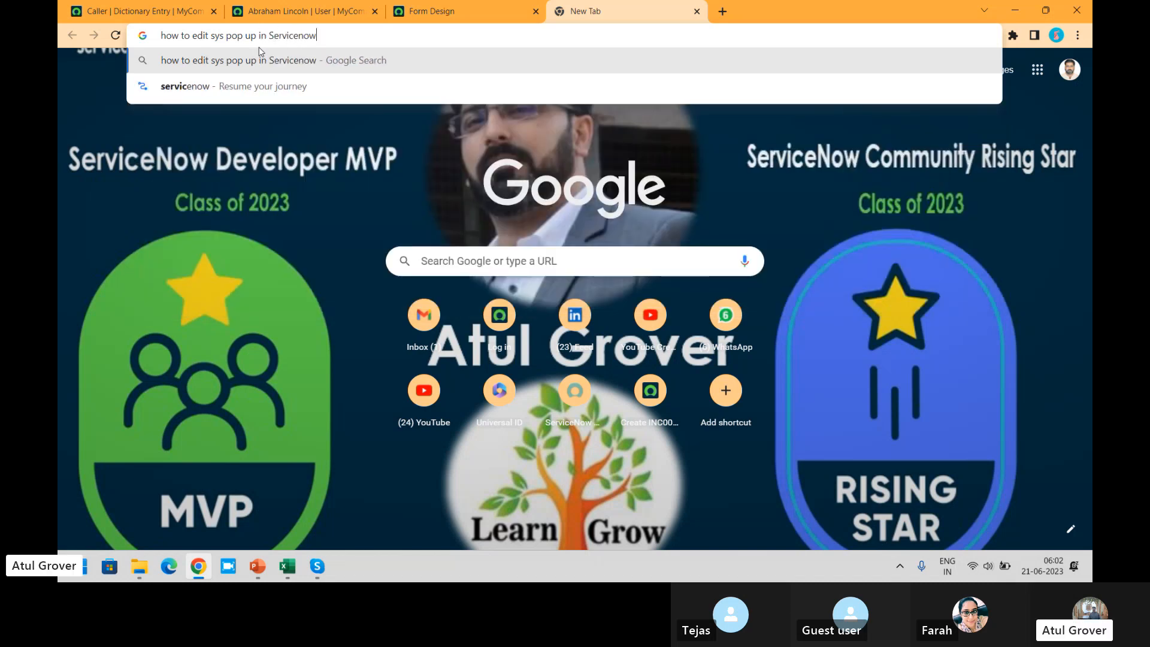
key(Return)
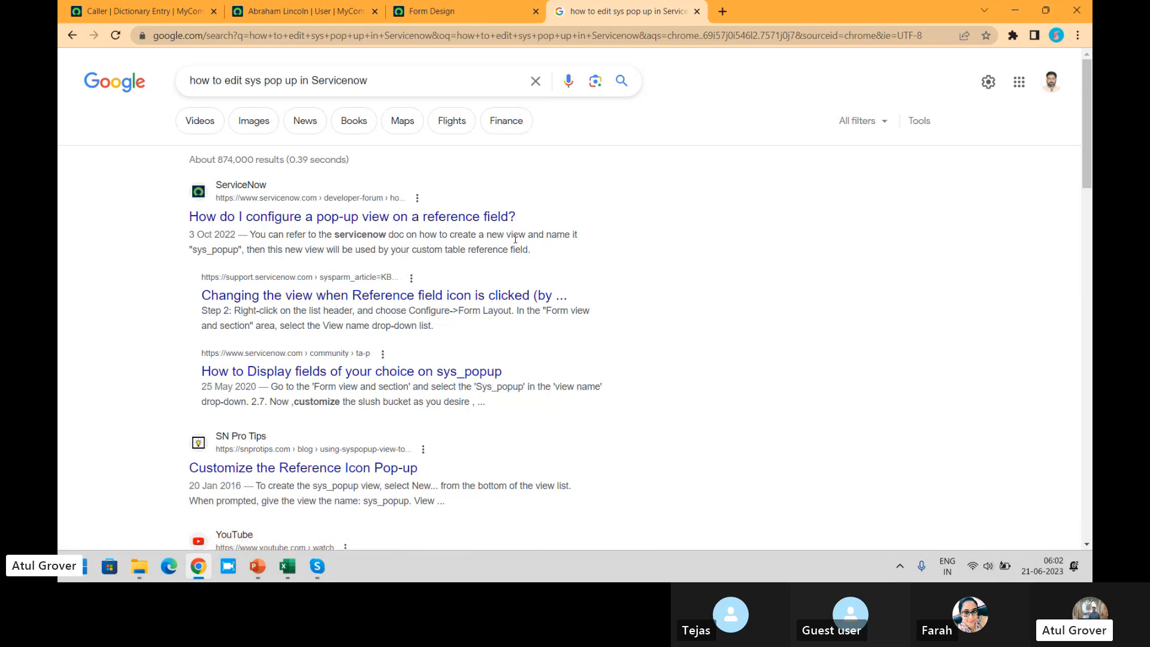
- Open the ServiceNow support article on changing the view when the Reference field icon is clicked, and read its sys_popup view instructions
drag(448, 234, 567, 234)
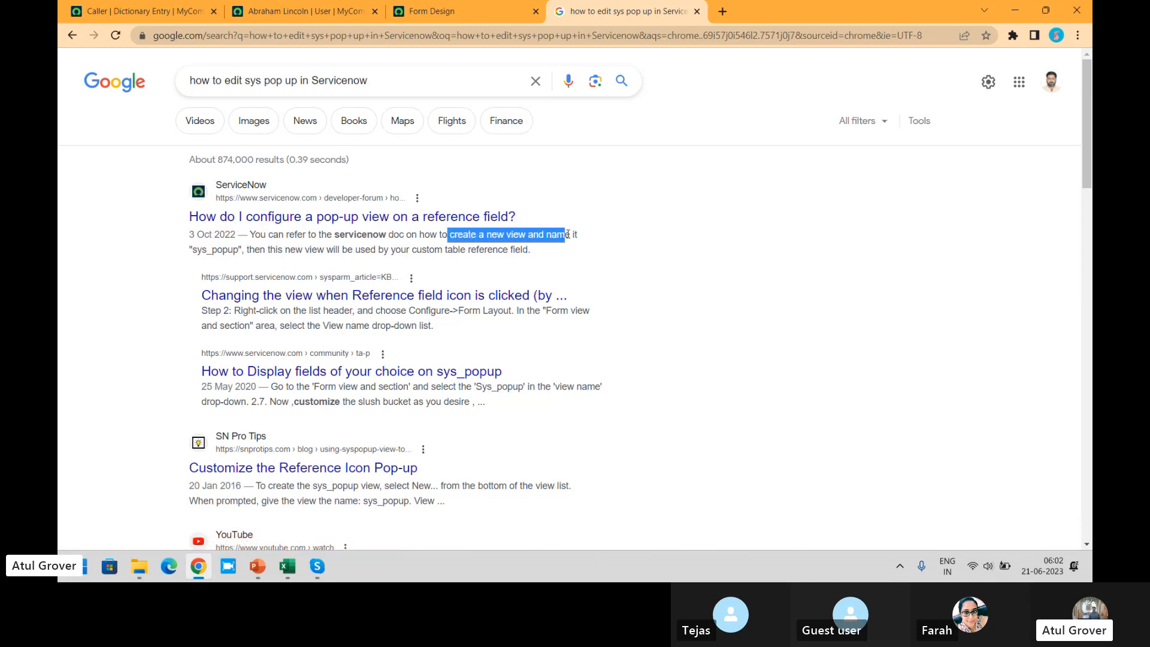
click(325, 302)
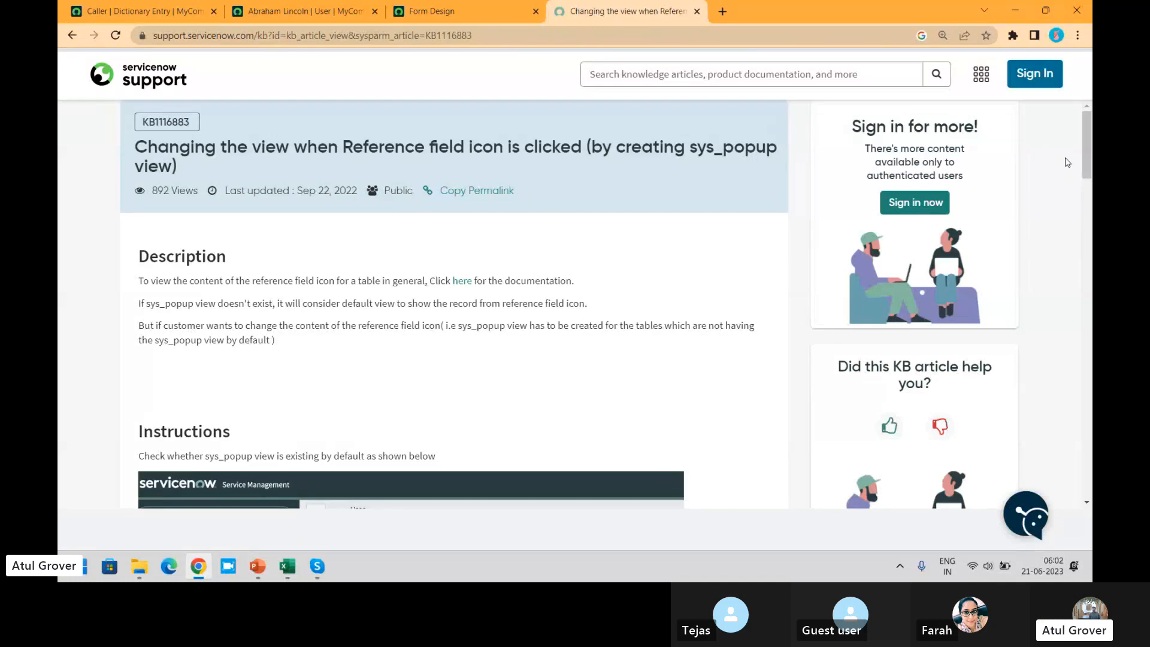
drag(1084, 141, 1086, 203)
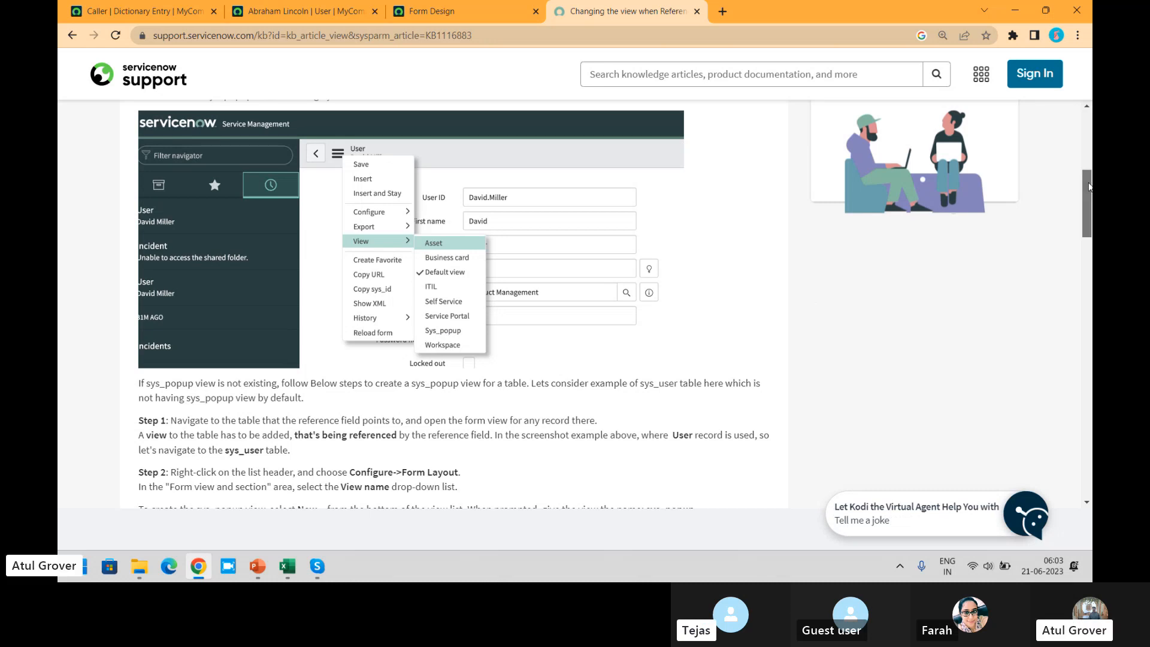
drag(1089, 186, 1089, 240)
drag(1085, 207, 1087, 181)
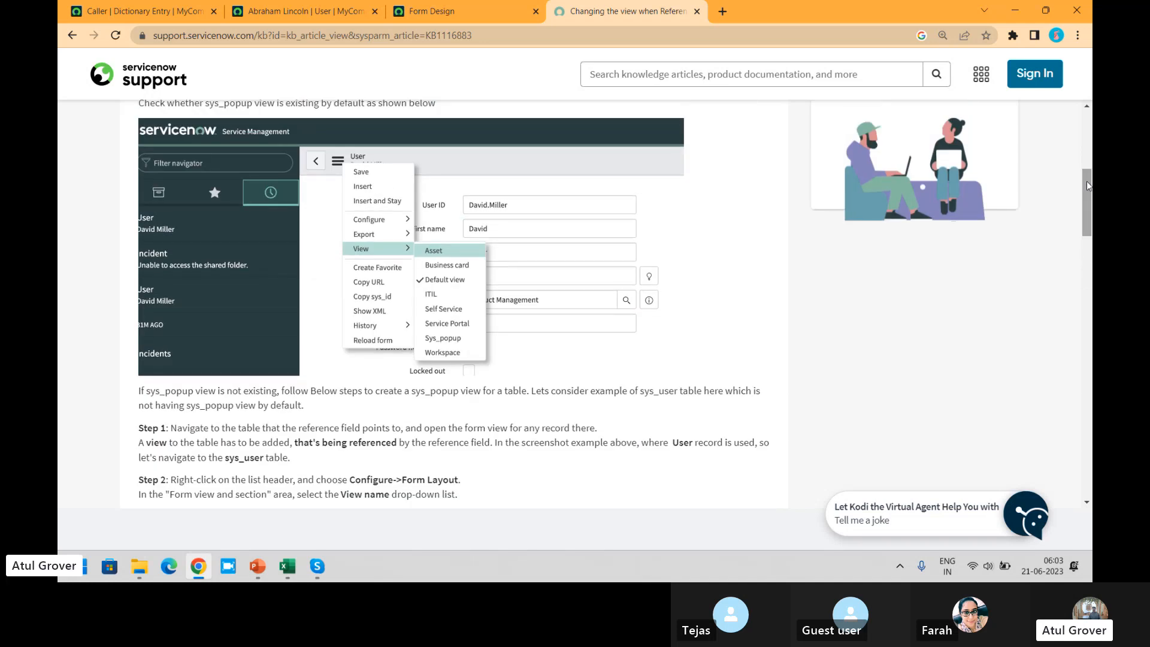
- Return from the Caller dictionary entry to a new incident form
click(142, 11)
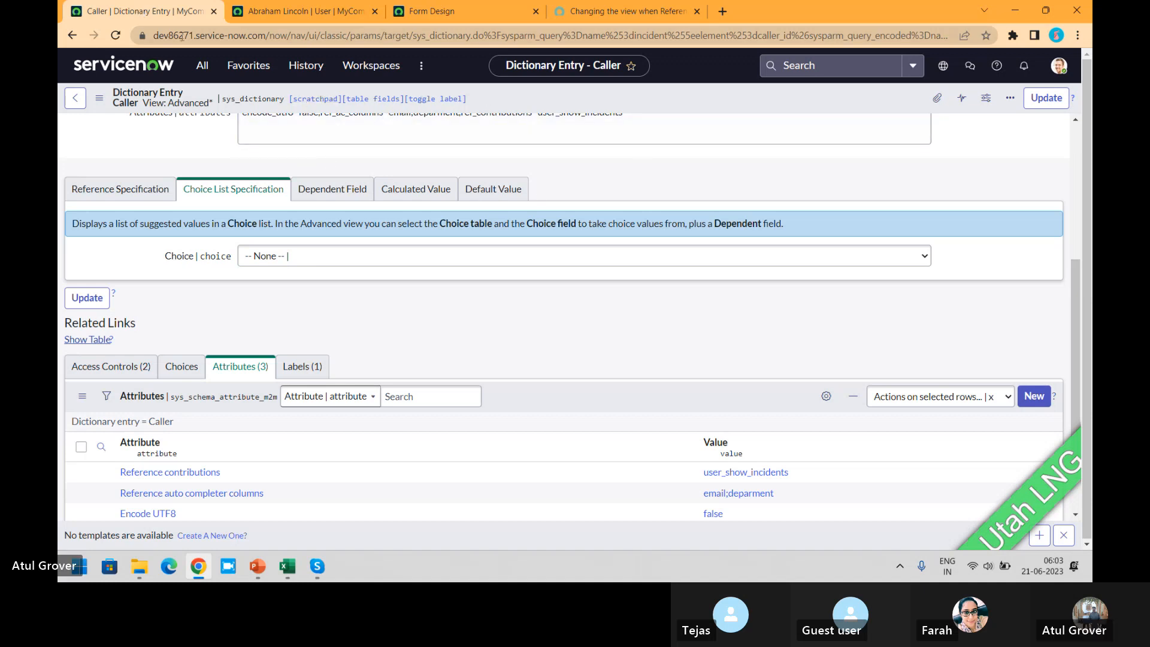
click(72, 35)
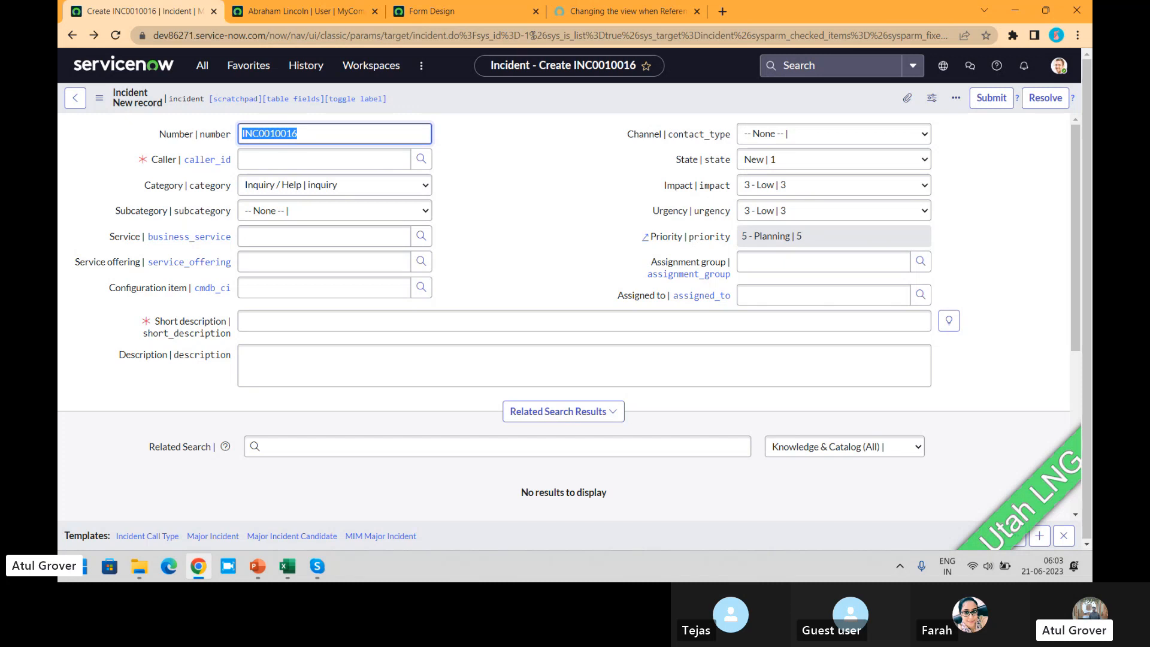
- Review the recent selections and the user lookup list offered for the new incident's Caller field
click(288, 161)
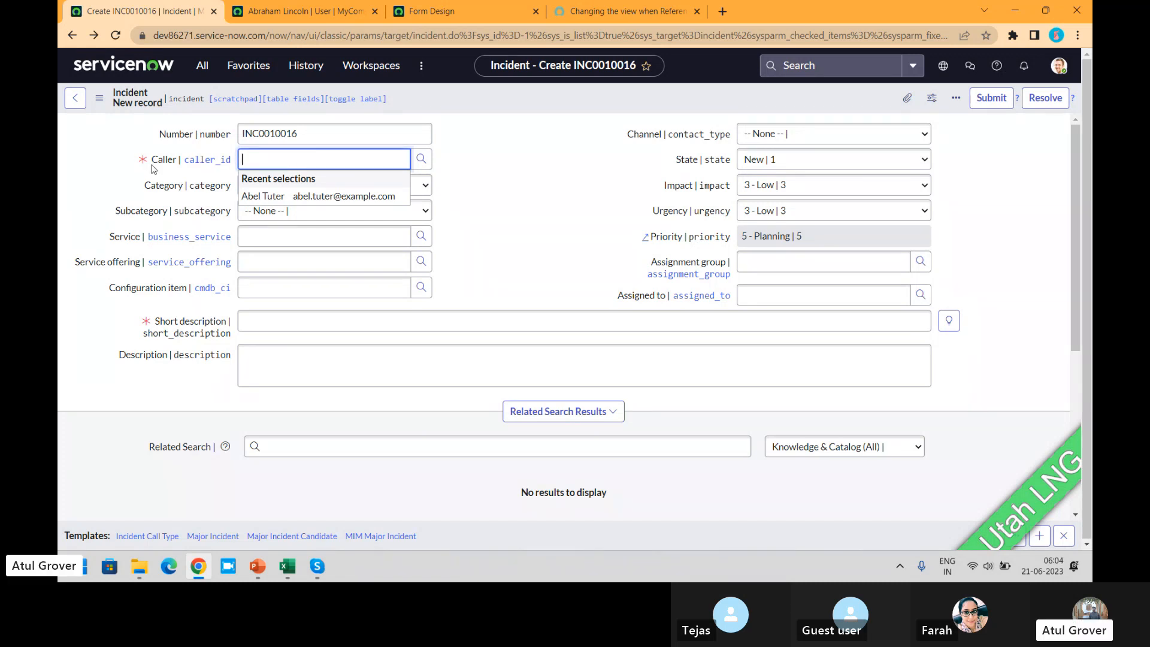
mouse_move(164, 161)
click(423, 158)
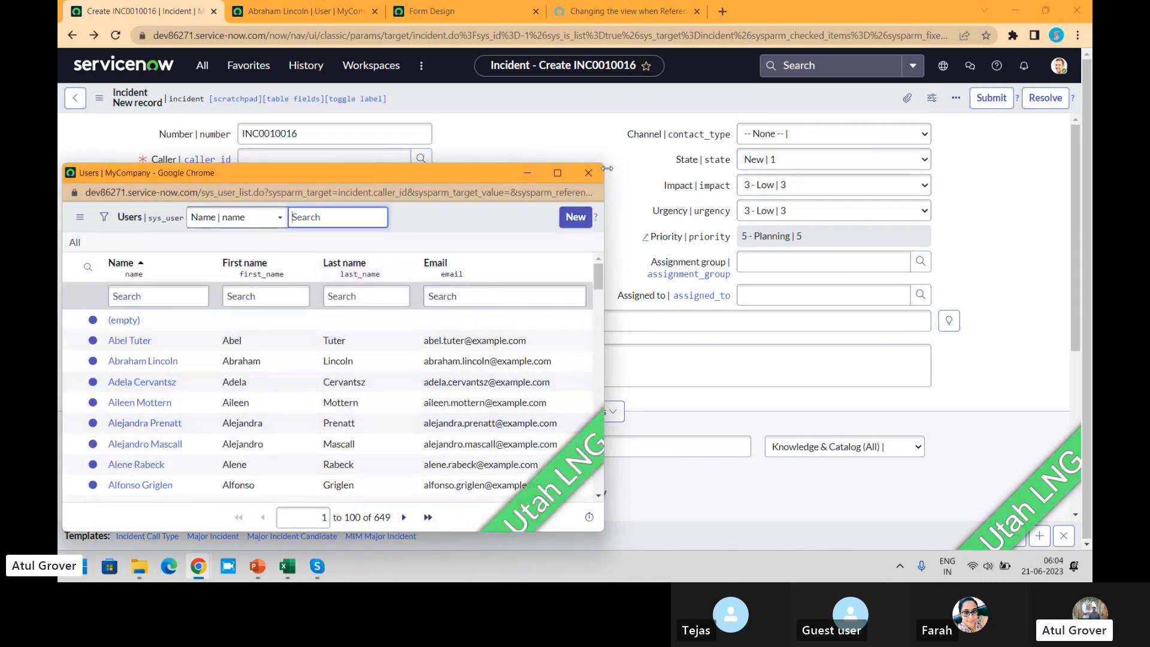
click(589, 173)
- Set the caller to the recently selected user and preview that user's record from the incident form
click(302, 158)
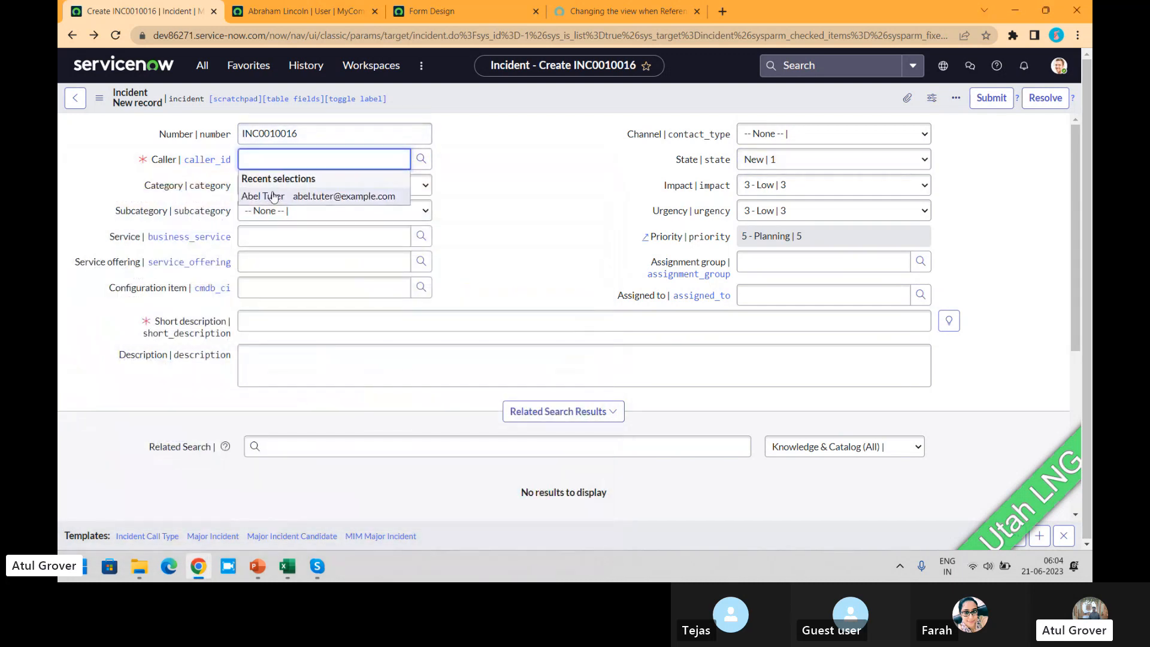
click(274, 197)
click(474, 159)
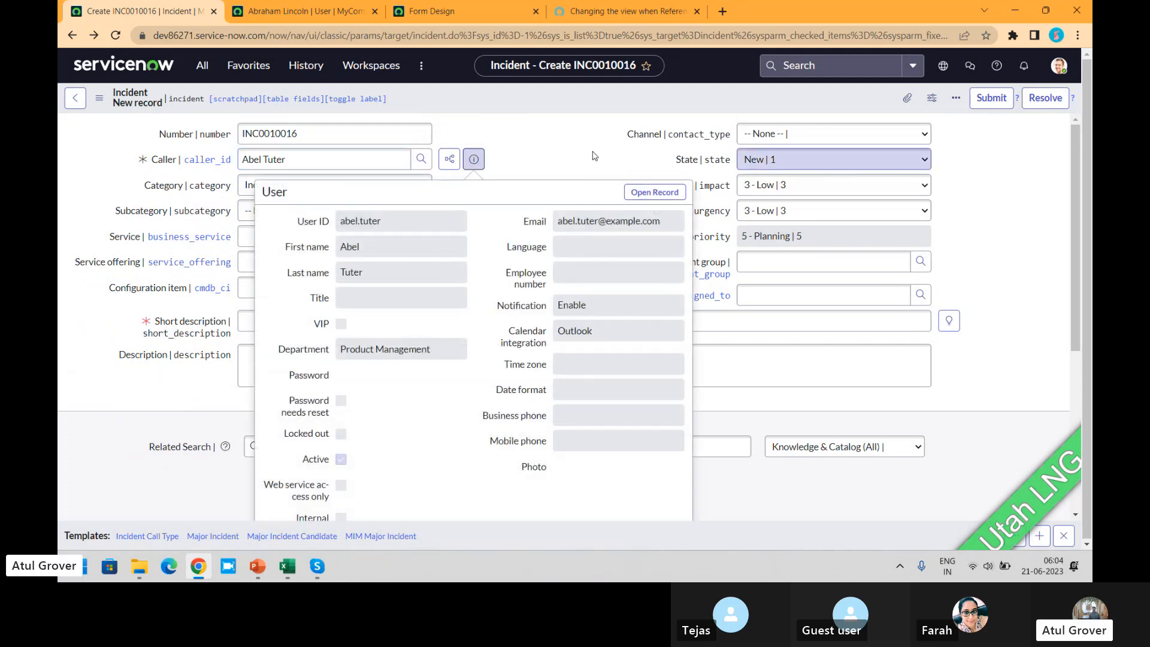
key(Escape)
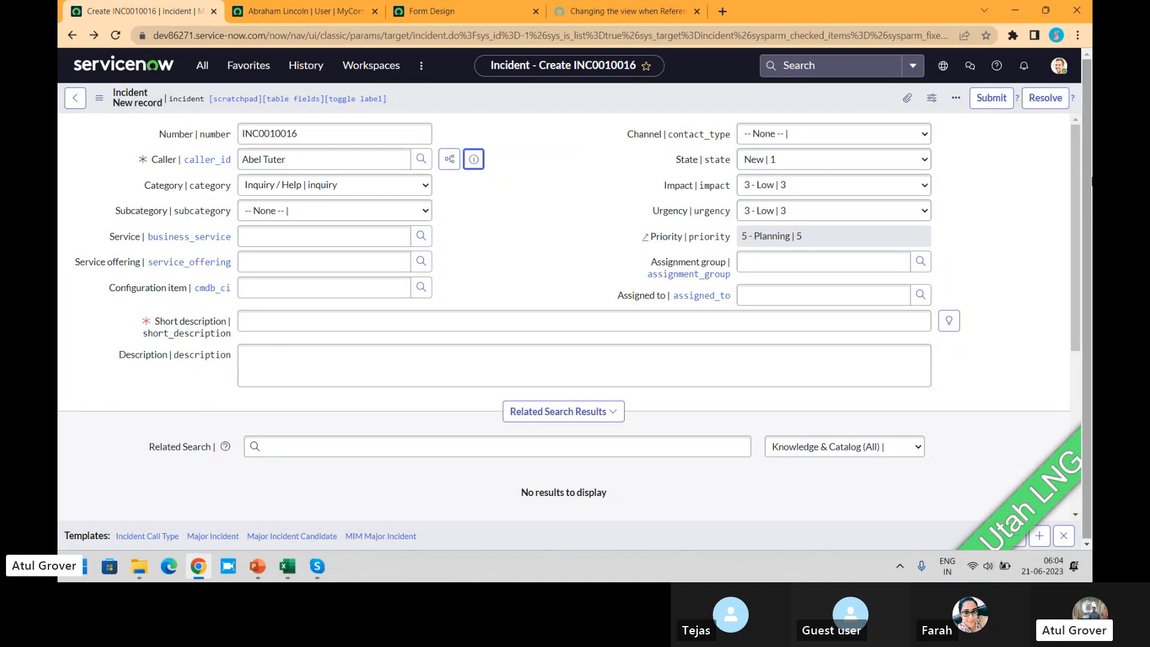
- Enter "LNG" as the incident's short description and save the record without leaving the form
drag(1076, 150, 1083, 309)
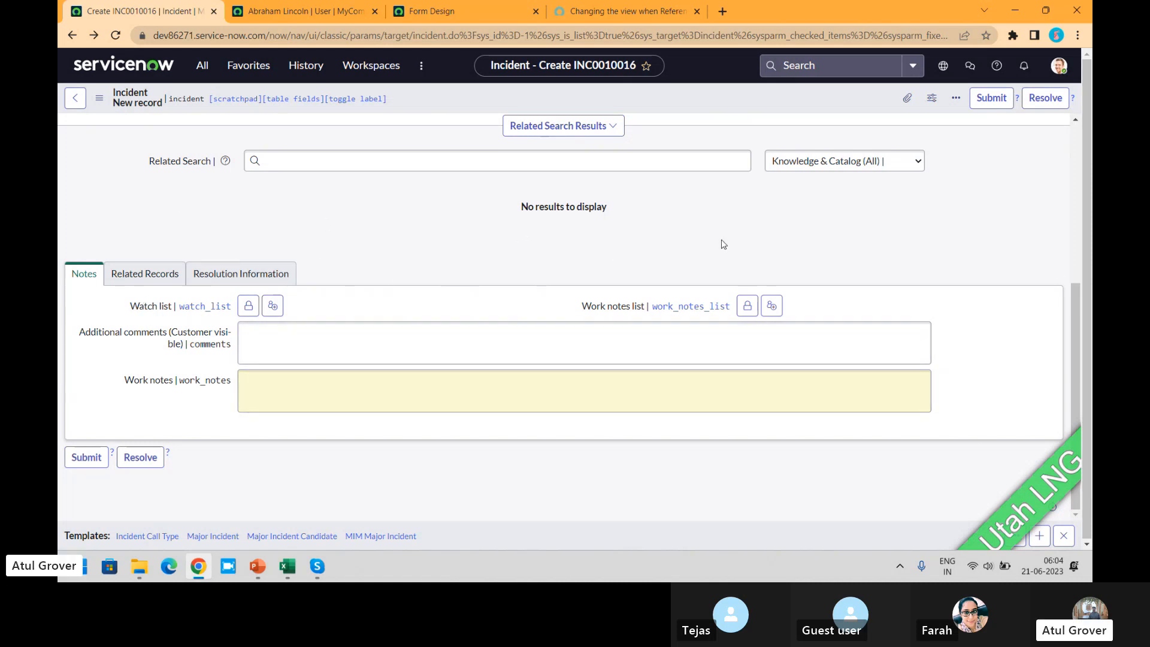
click(1076, 258)
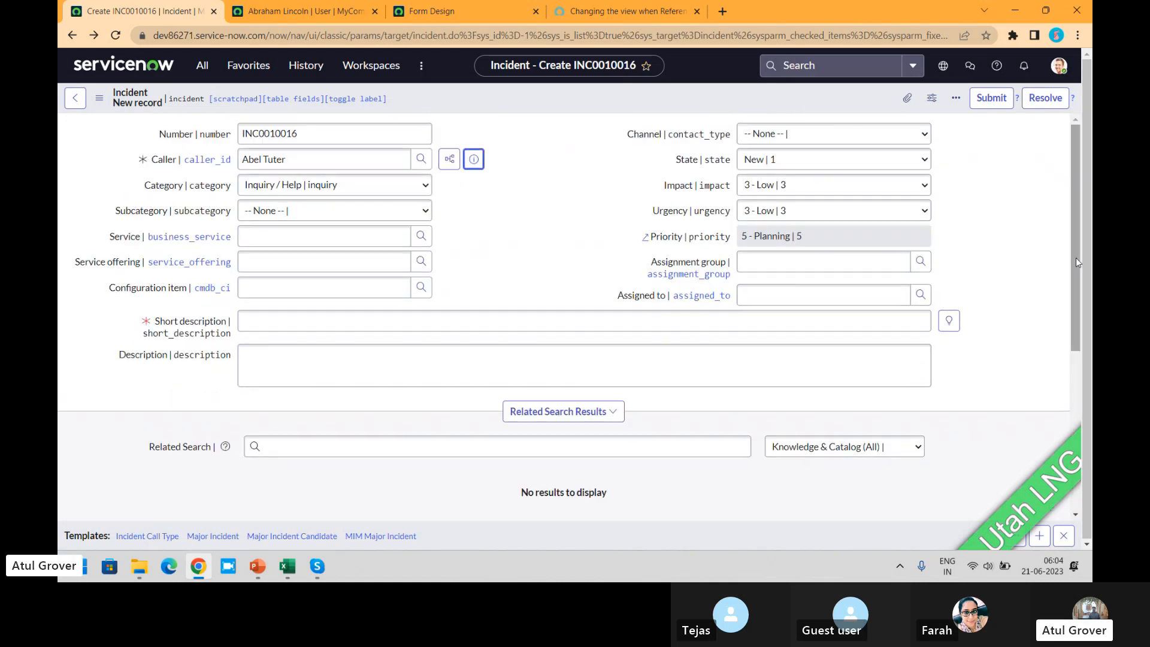
click(352, 320)
text(LNG)
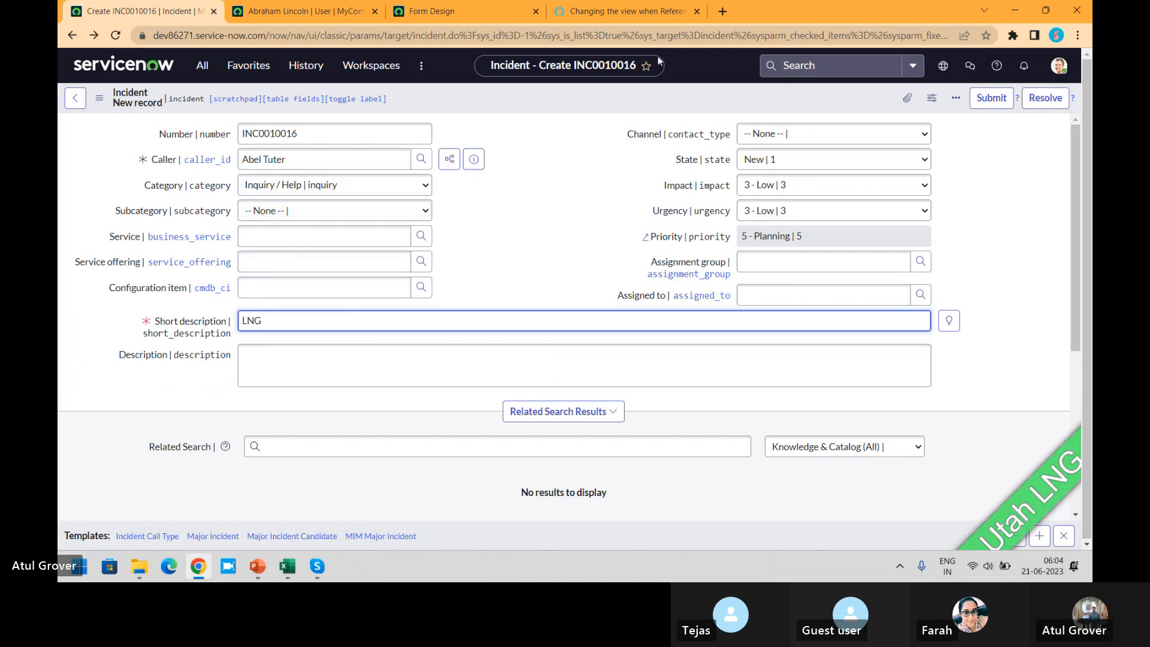
right_click(603, 99)
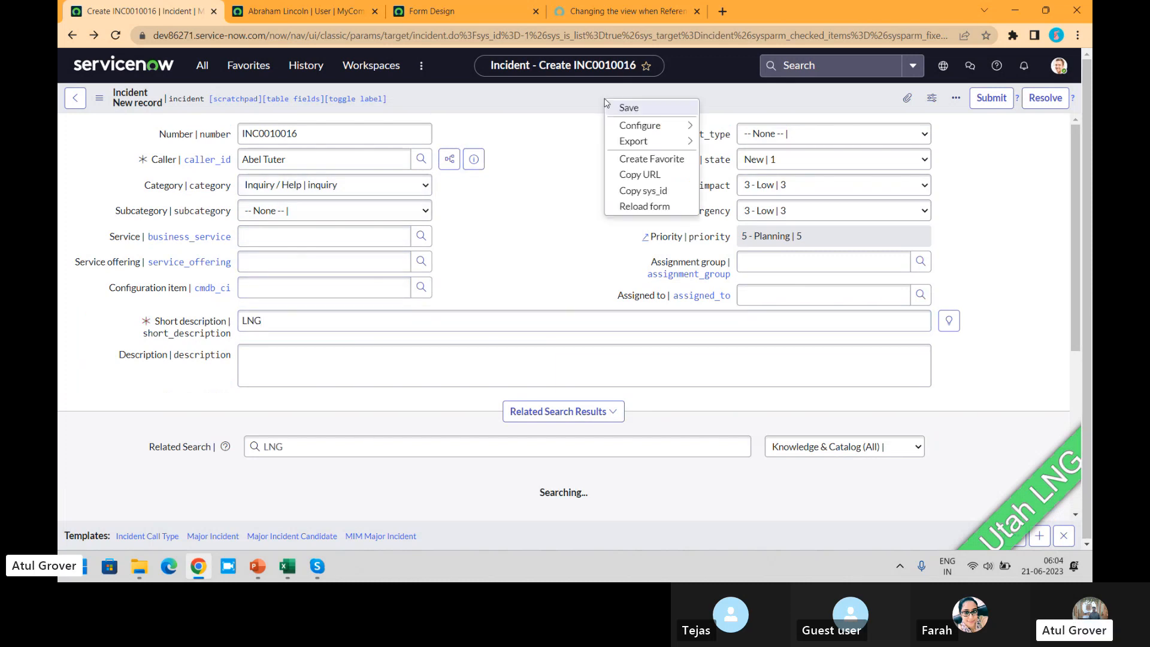
click(619, 108)
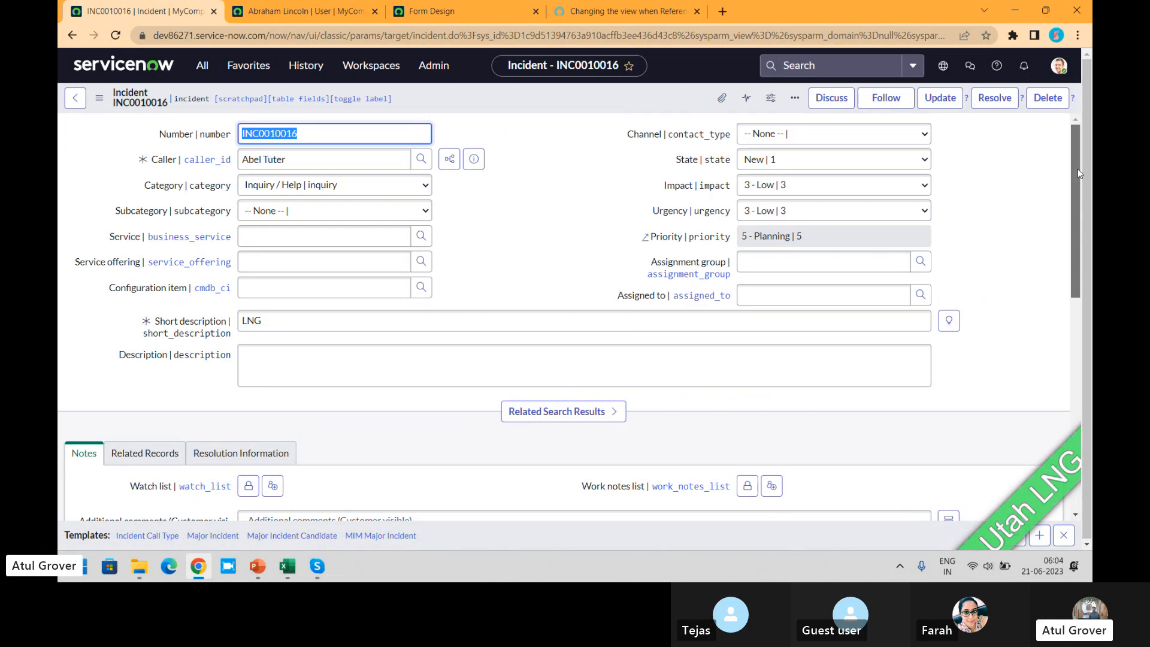
- Show Work notes and Additional comments as separate input fields in the saved incident's Notes section
scroll(1077, 169, down, 5)
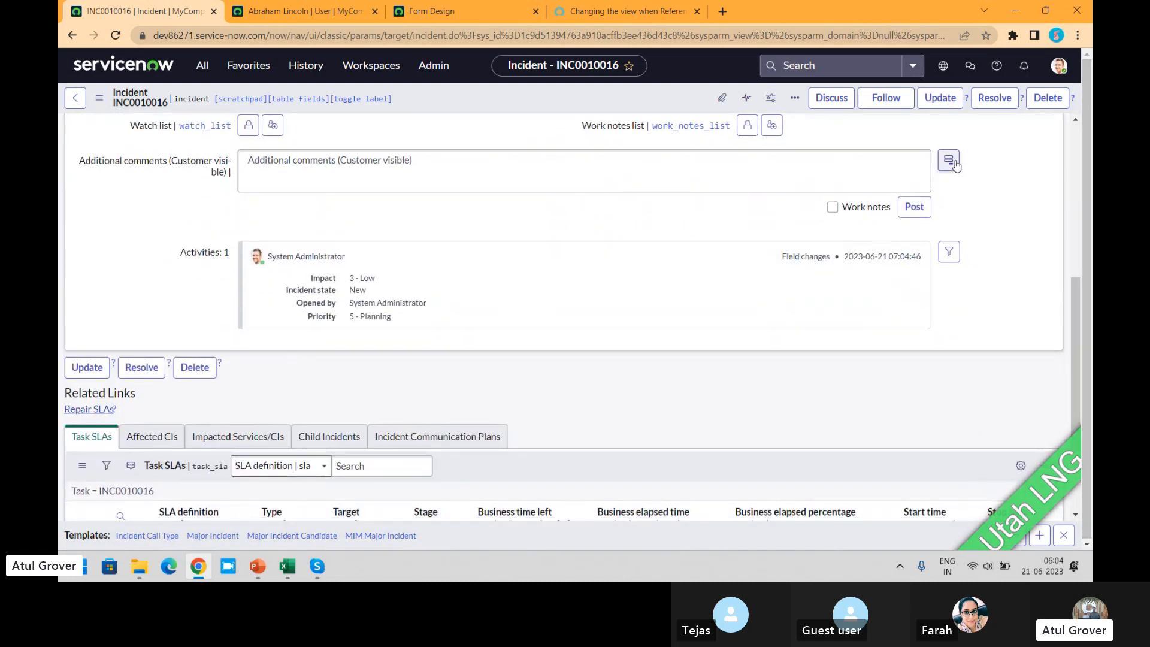
click(956, 166)
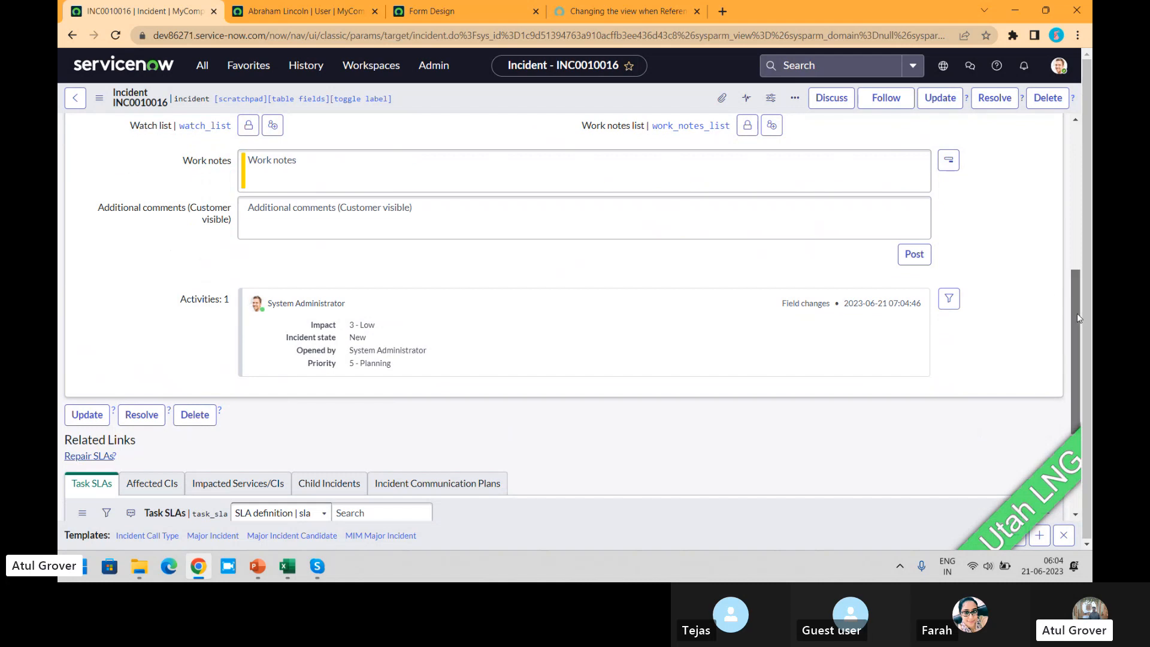
drag(1077, 314, 1076, 325)
- Exclude Attachments, Impact and Incident state from the incident's activity filter and look through its remaining field options
click(948, 254)
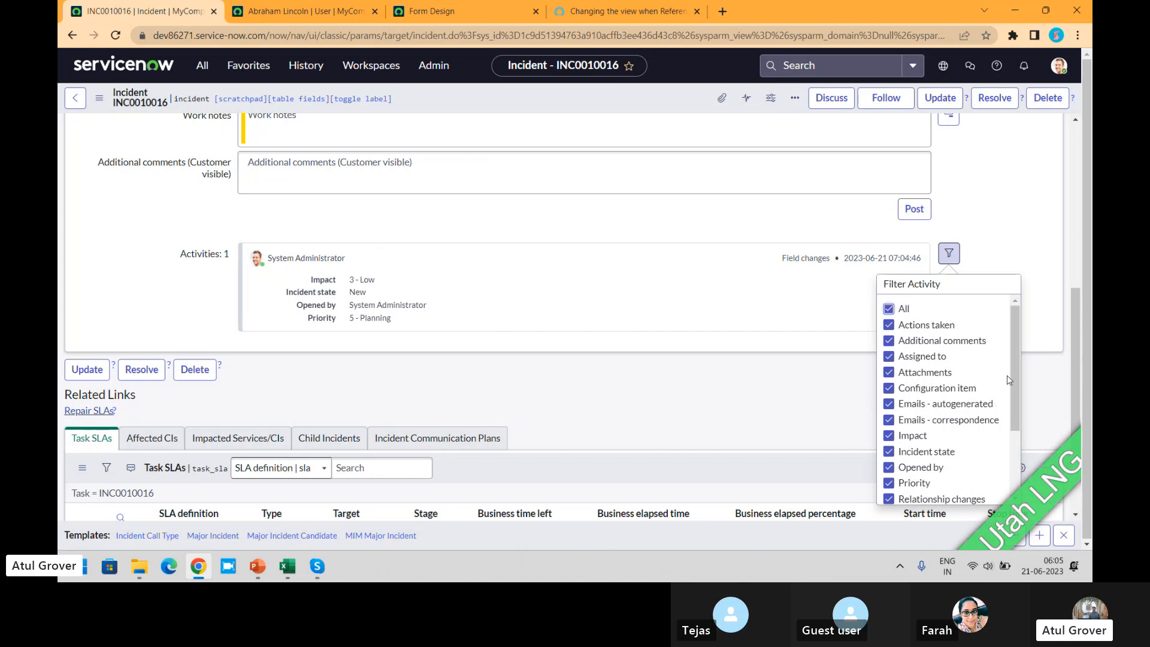
drag(1014, 369, 1016, 396)
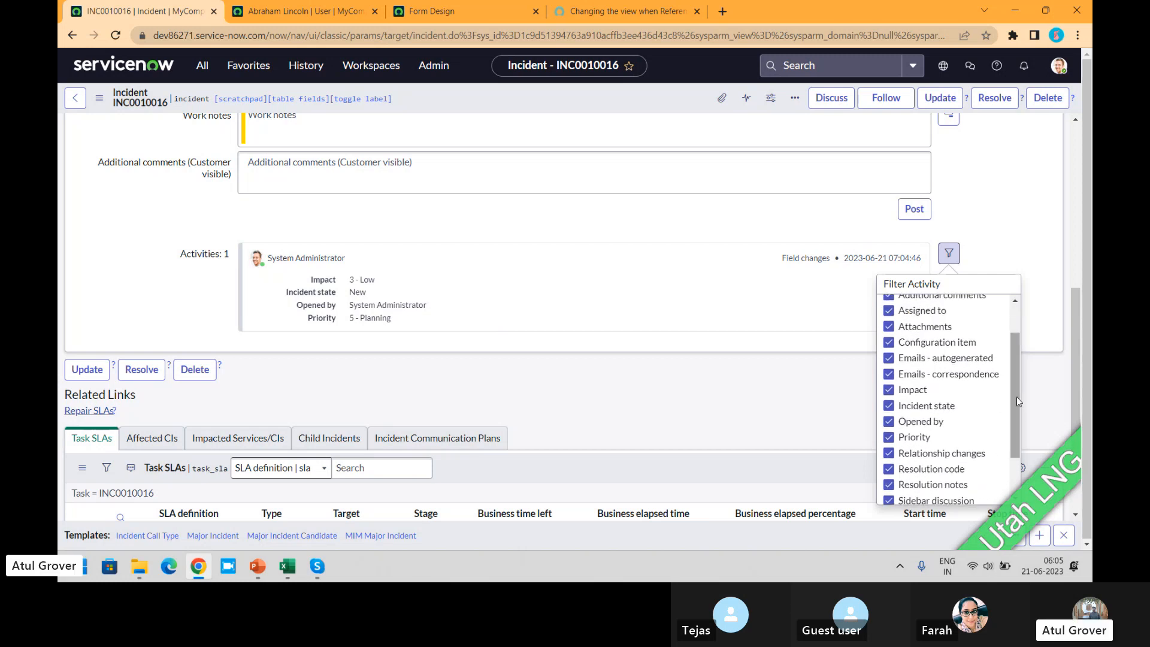
click(901, 327)
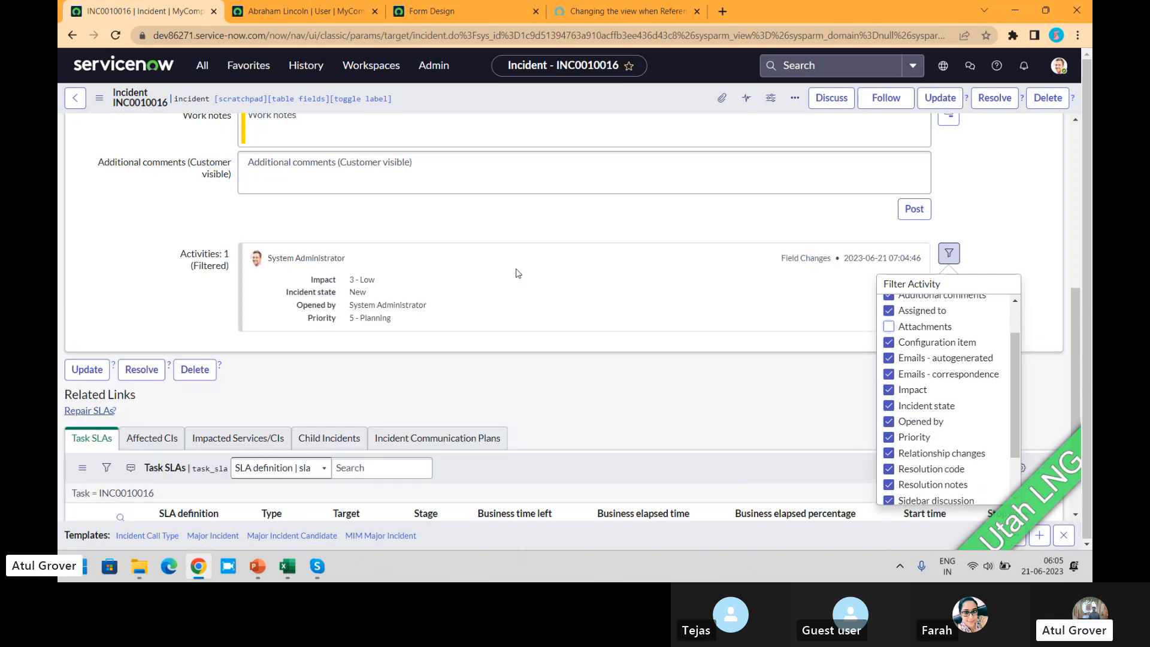
click(890, 391)
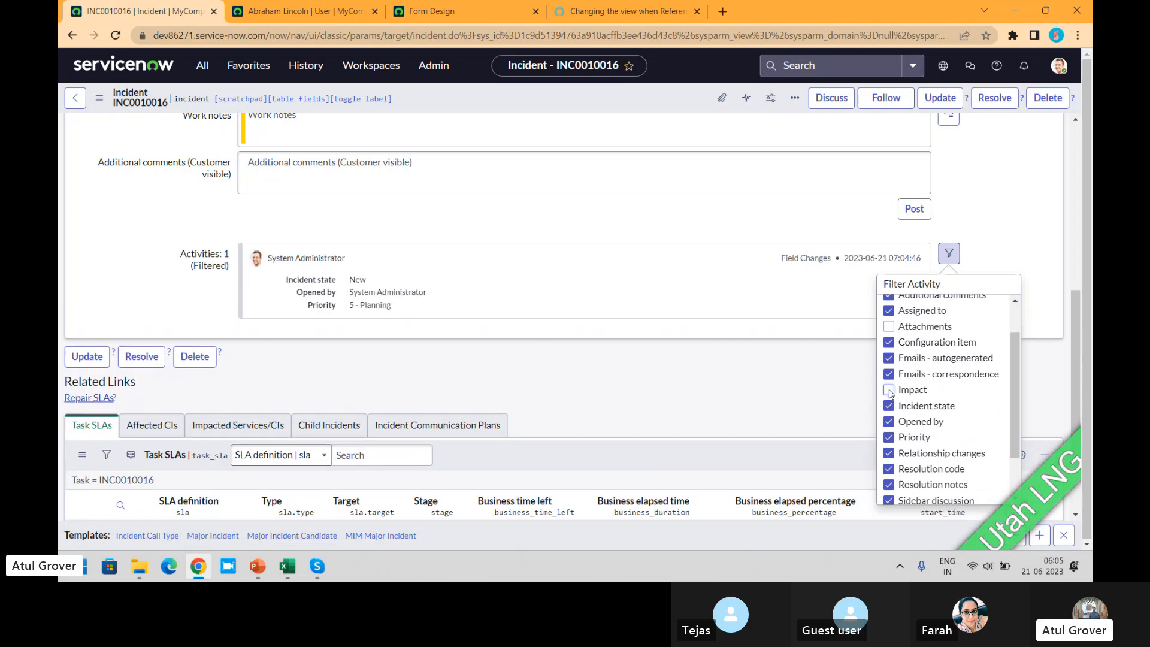
click(889, 407)
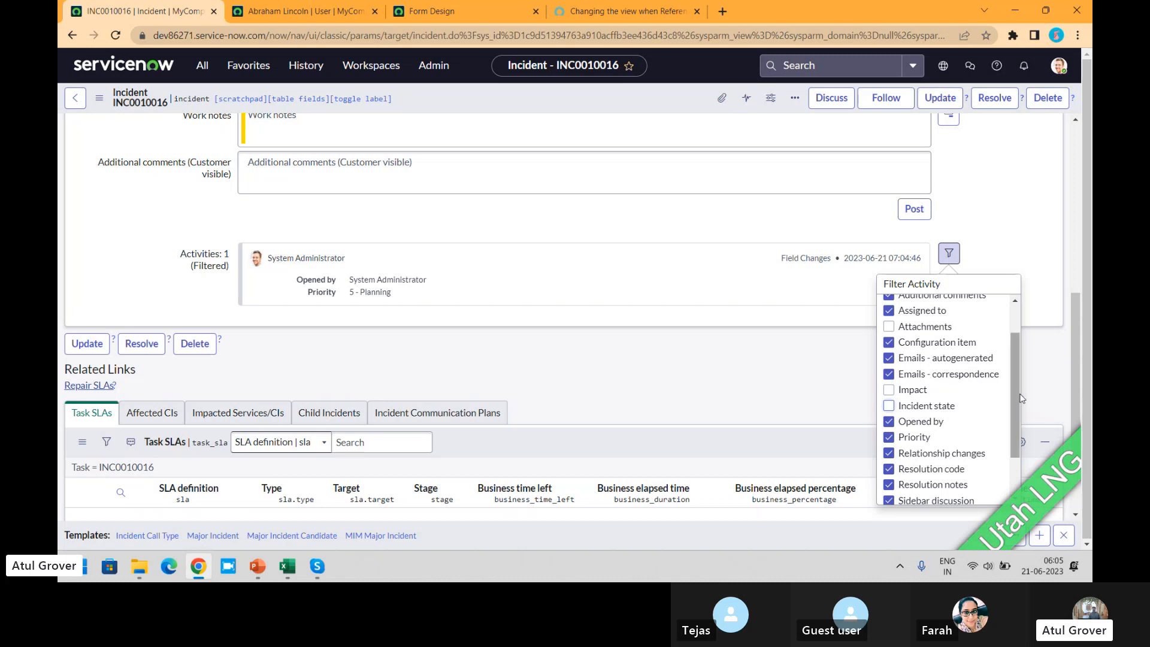
drag(1022, 398, 1018, 448)
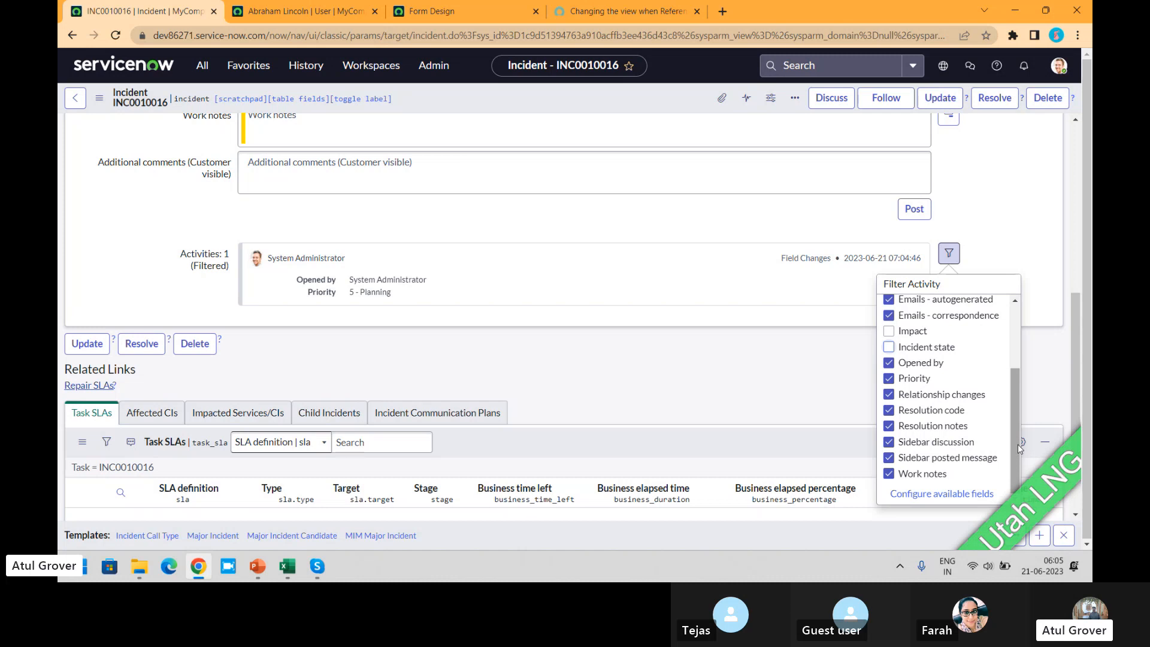
drag(1018, 444, 1012, 357)
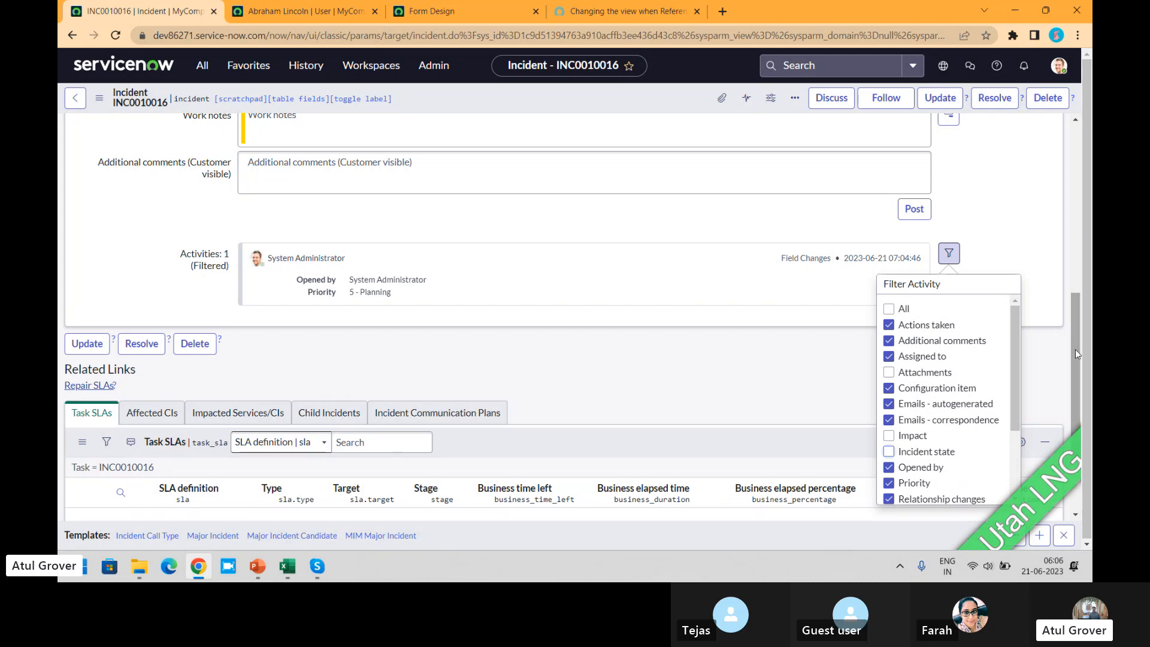
- Post the work note "fjasjkfhaskjd" together with the customer-visible comment "sakjdfhajshdfkahsdfkj" on the incident
drag(1076, 349, 1073, 304)
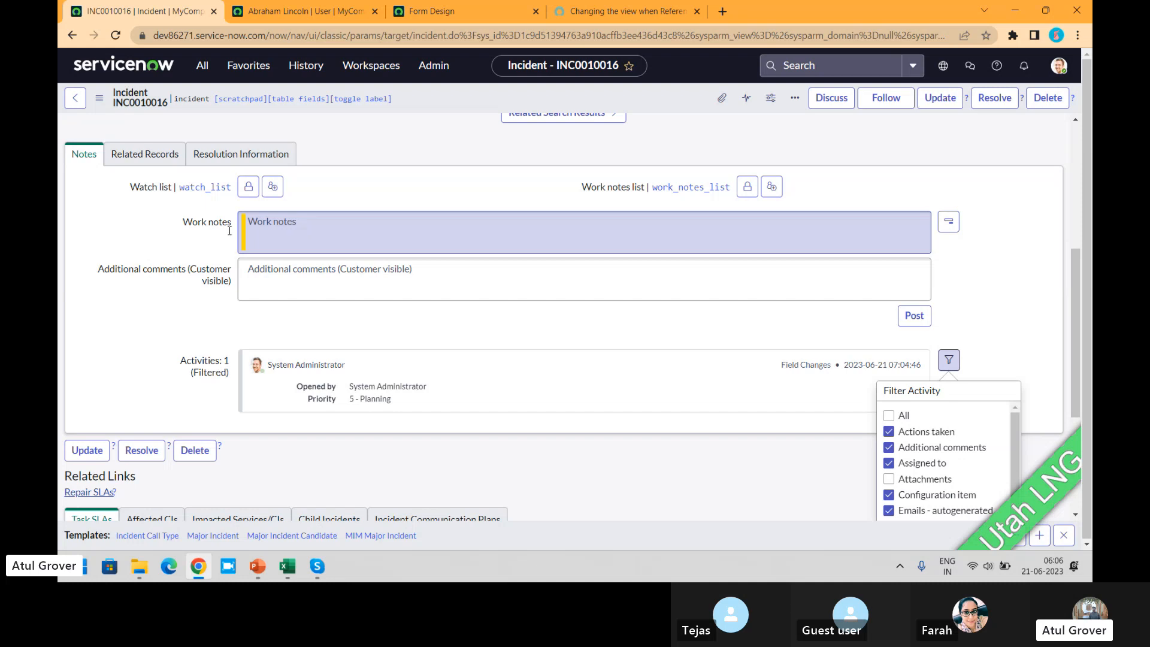
click(263, 288)
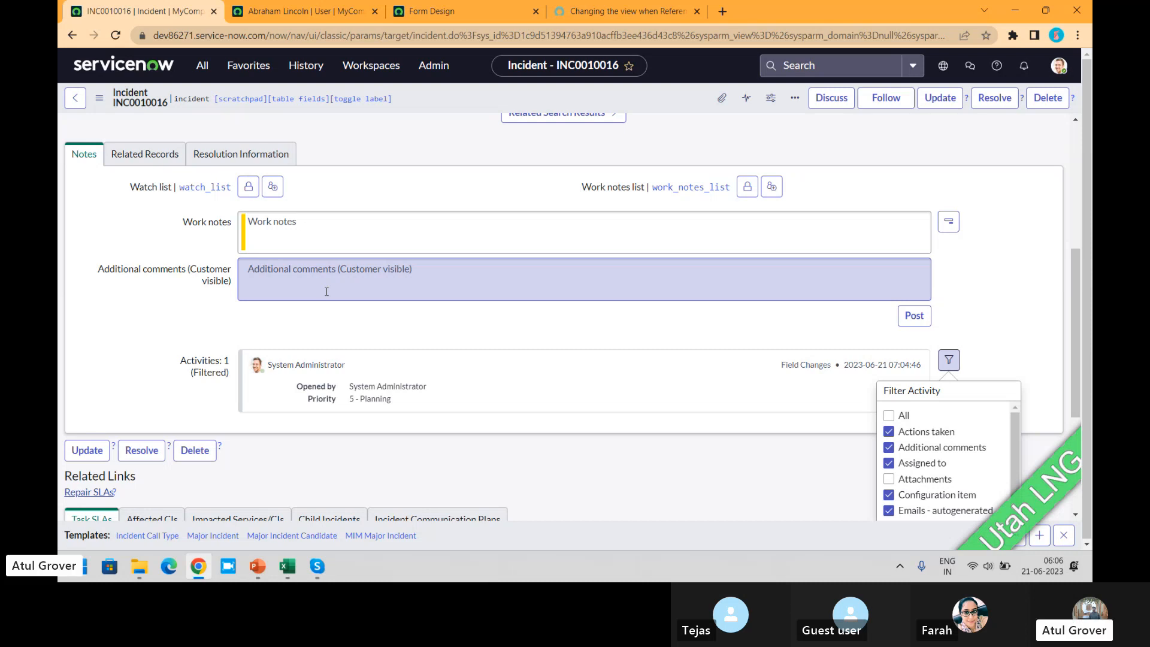
click(326, 241)
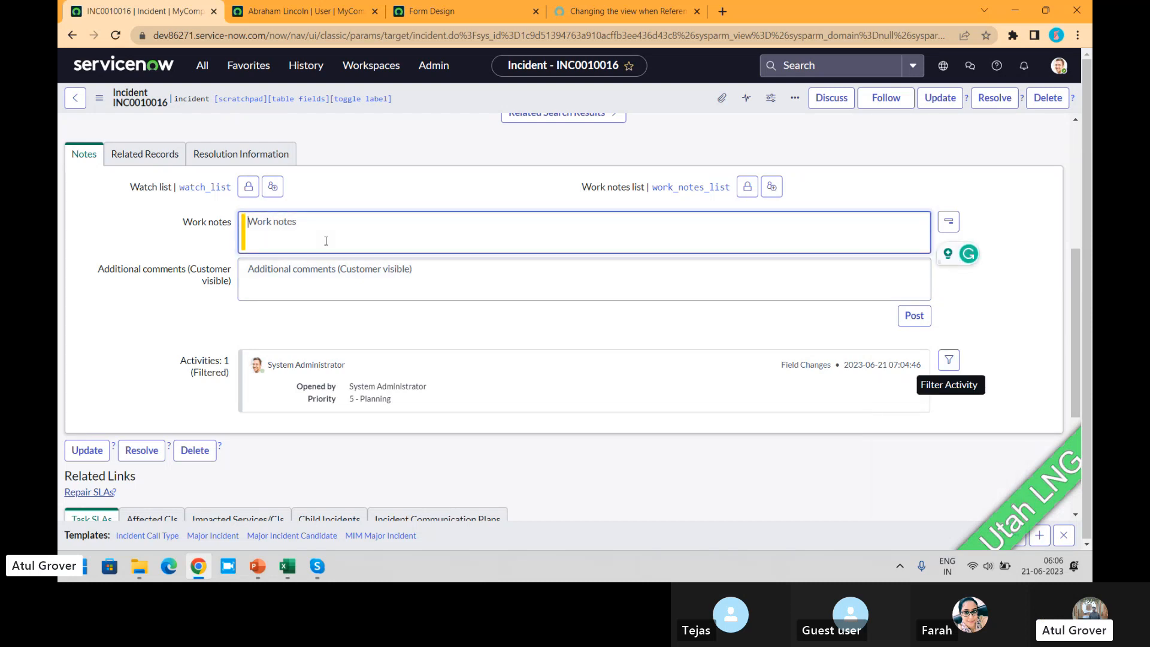
text(fjasjkfhaskjd)
click(320, 287)
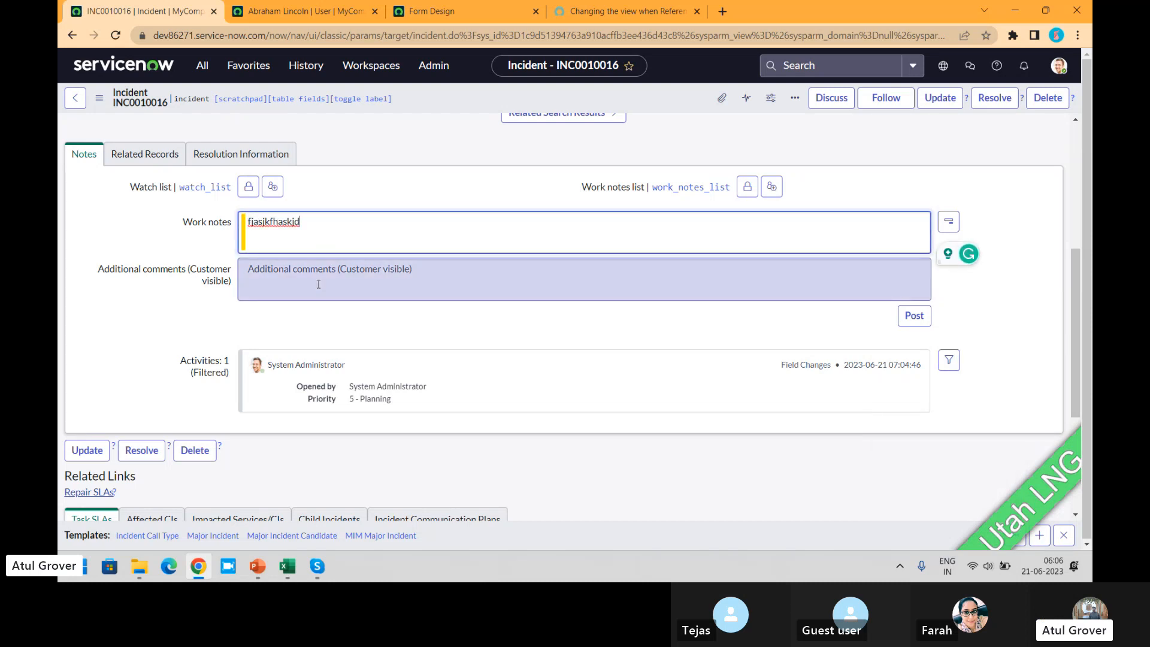
text(sakjdfhajshdfkahsdfkj)
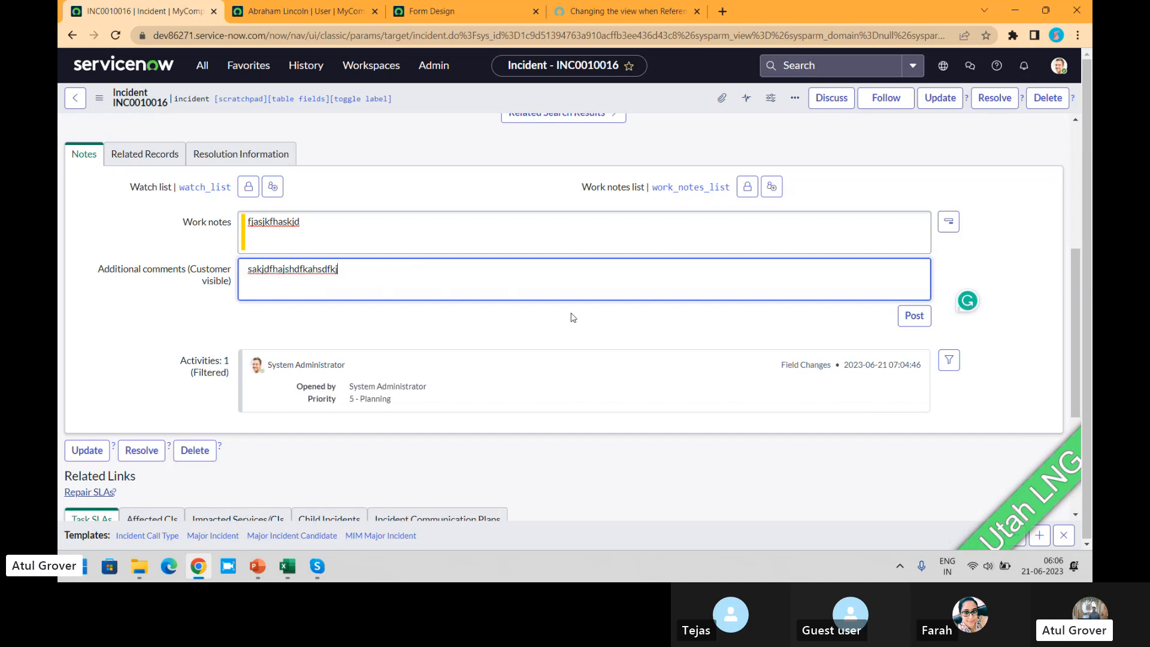
click(909, 324)
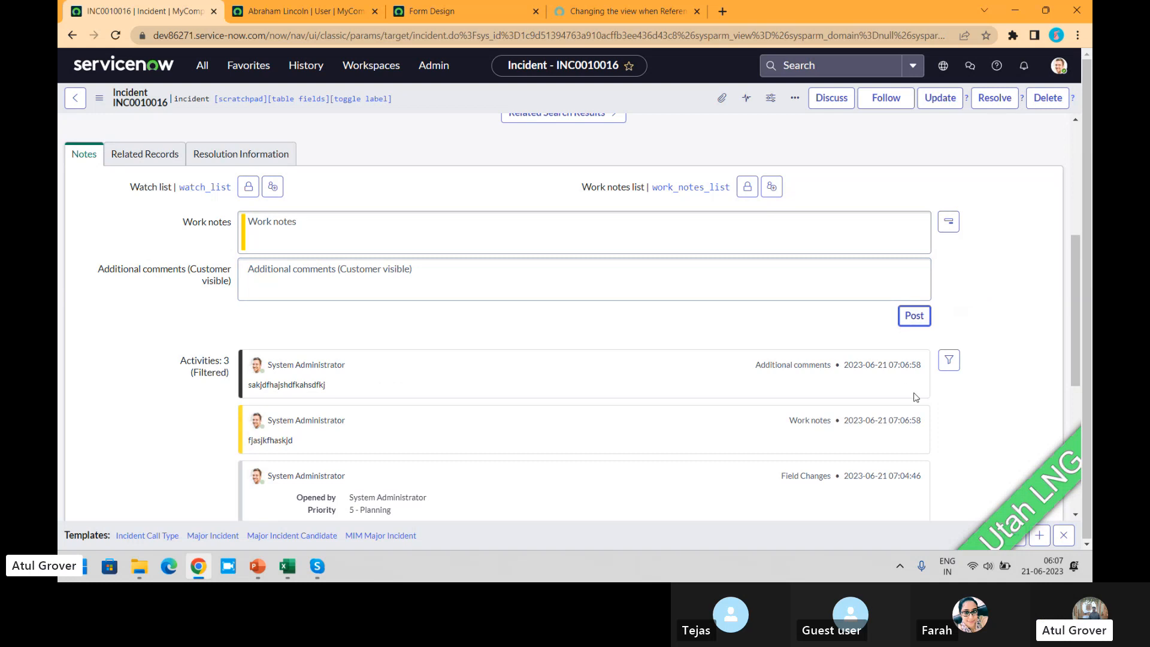
drag(339, 384, 274, 385)
click(351, 393)
drag(333, 389, 247, 386)
click(245, 386)
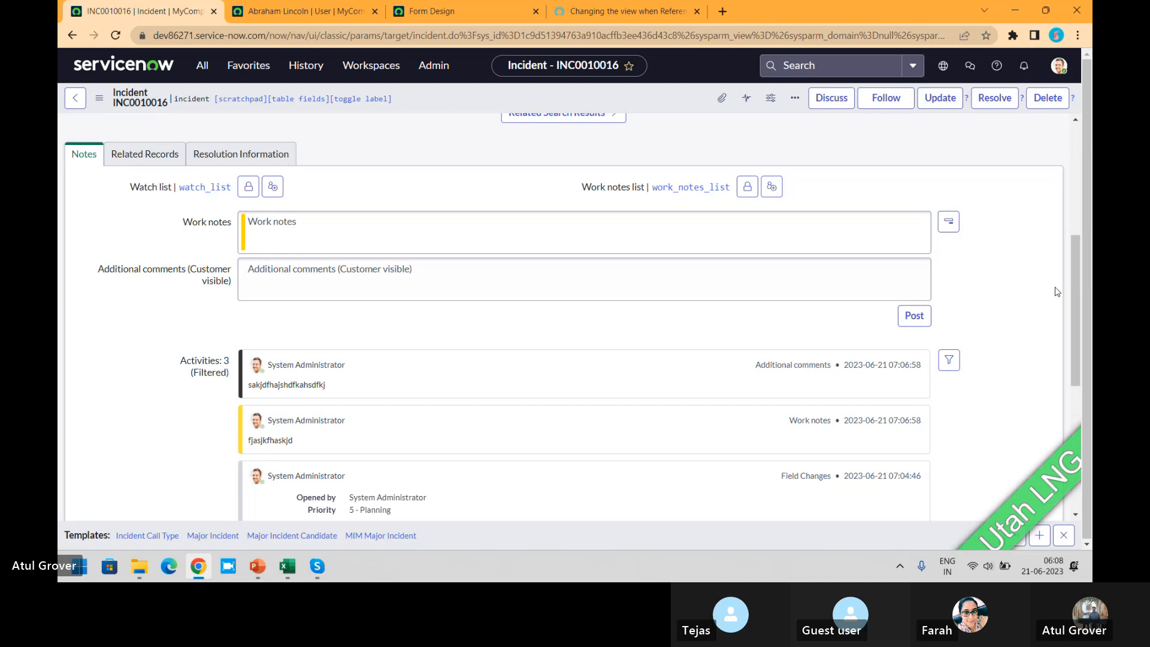
- Hide the template bar on the incident form
drag(1077, 325, 1072, 153)
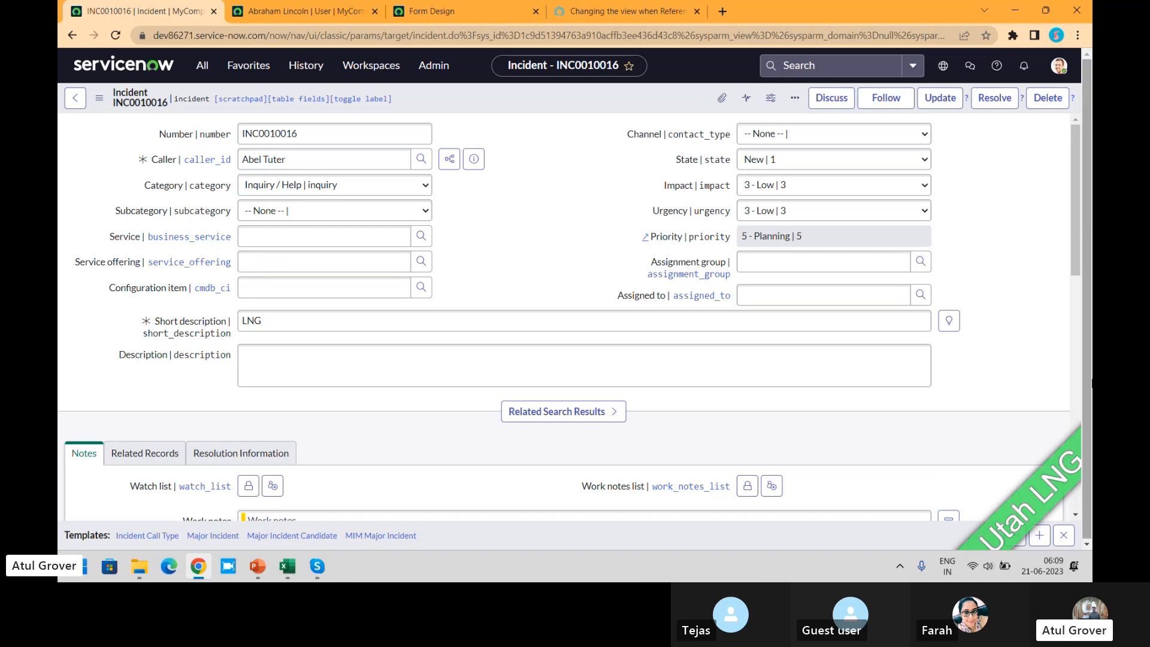
click(1063, 544)
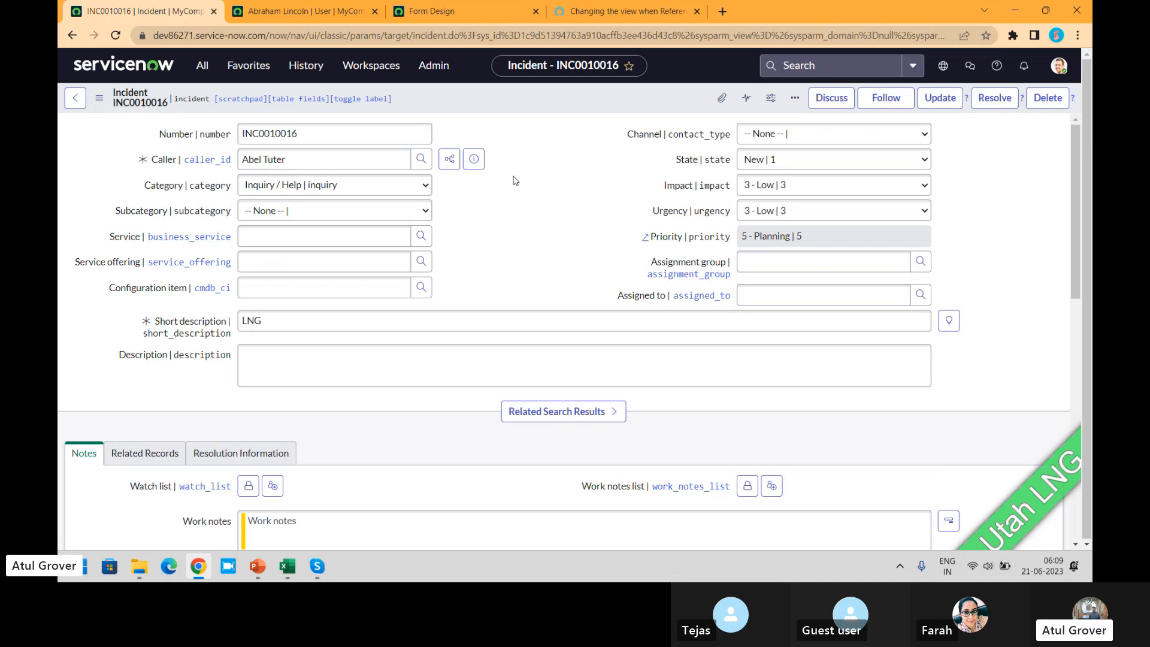
- Switch to the ITSM_Master presentation in PowerPoint and go back to the slide covering incident creation, classification, diagnosis and resolution
key(alt+Tab)
key(alt+Tab)
key(alt+Tab)
key(alt+Tab)
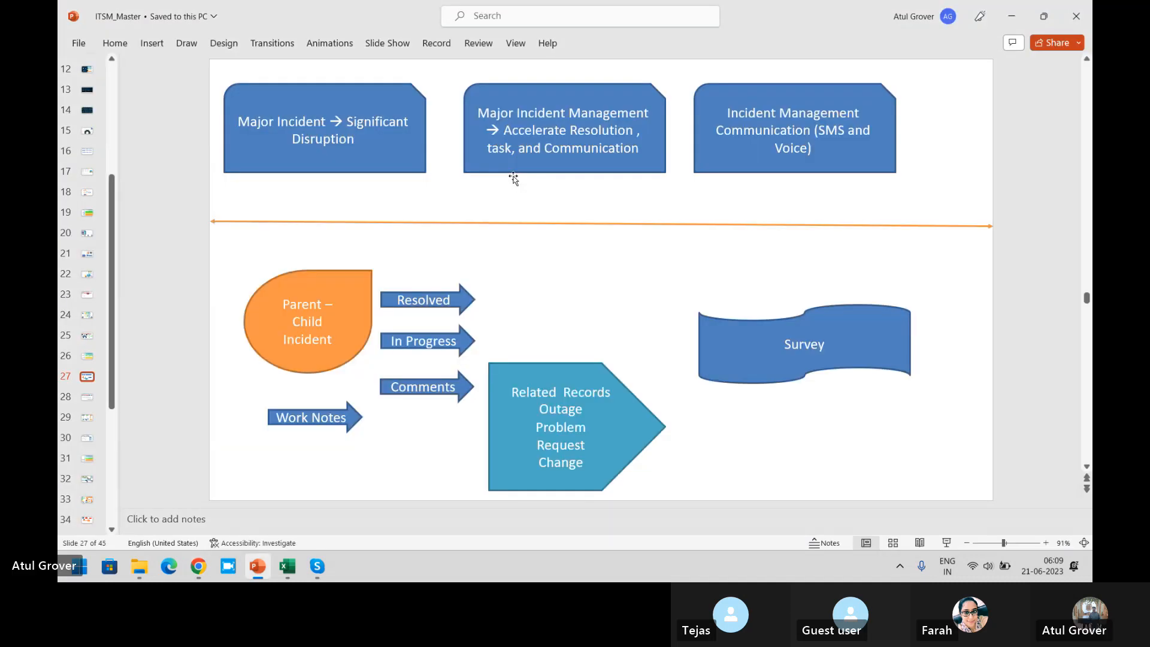
scroll(513, 178, up, 2)
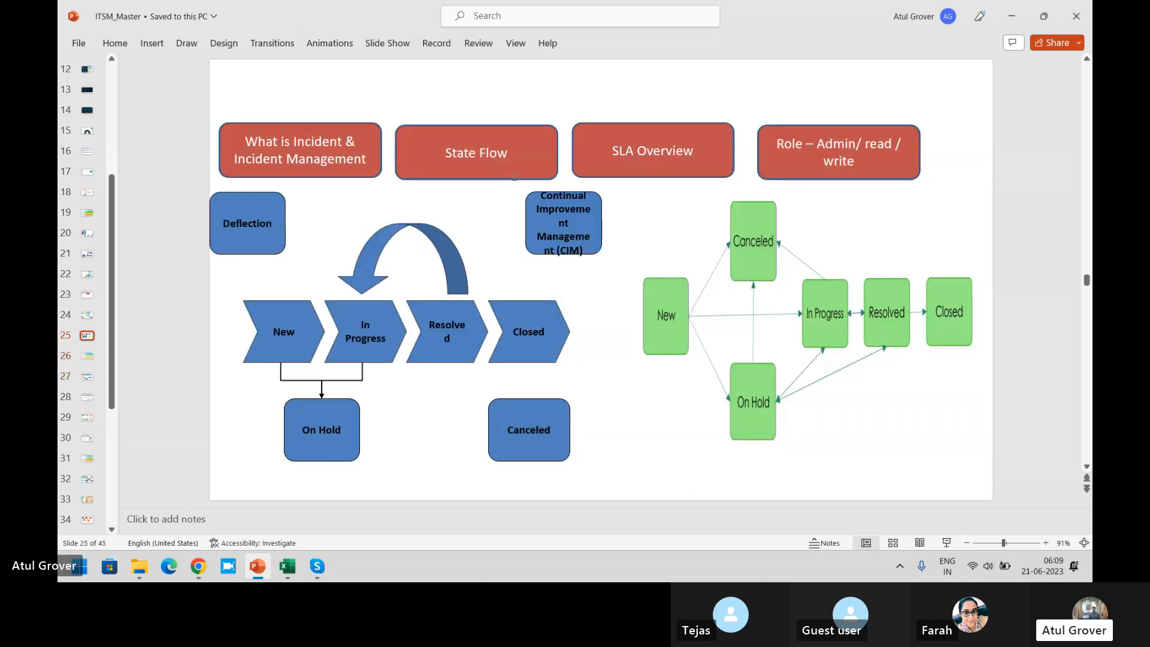
scroll(514, 176, up, 1)
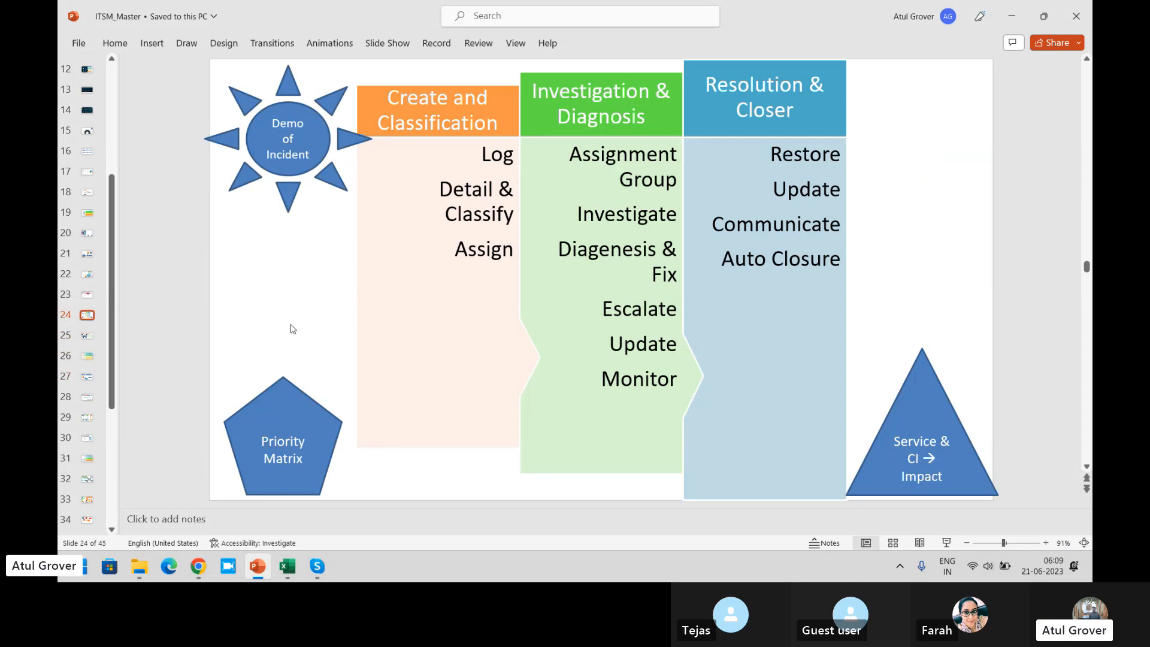
- Switch to the ServiceNow incident form in Chrome and review the choices offered for the Category field
key(alt+Tab)
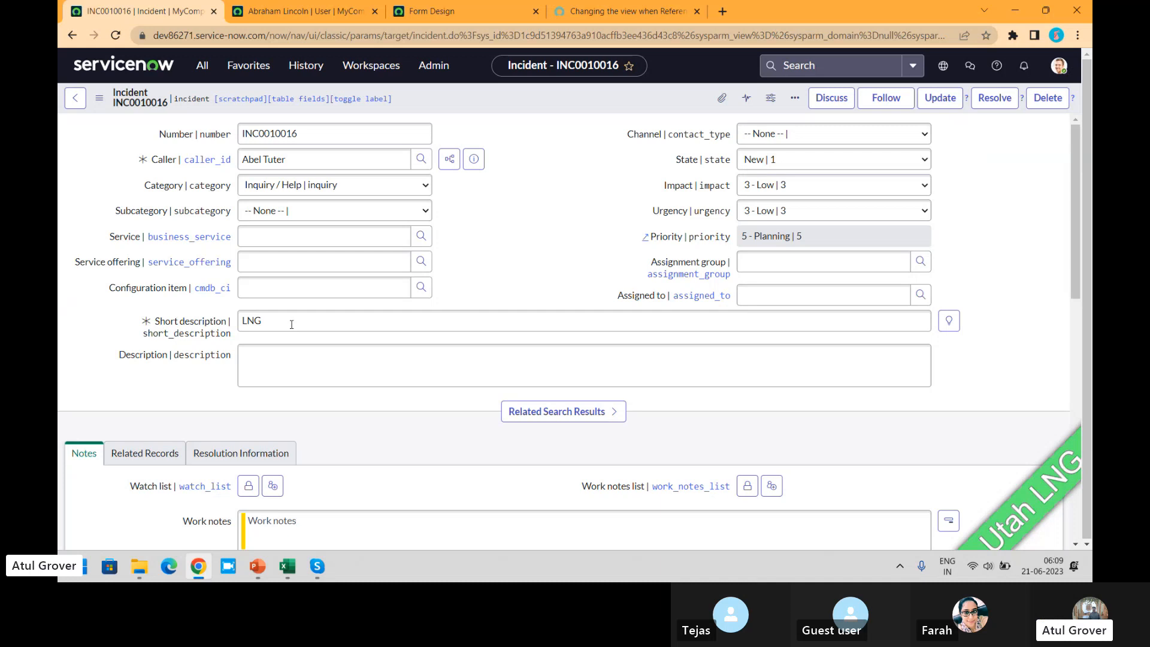
click(356, 197)
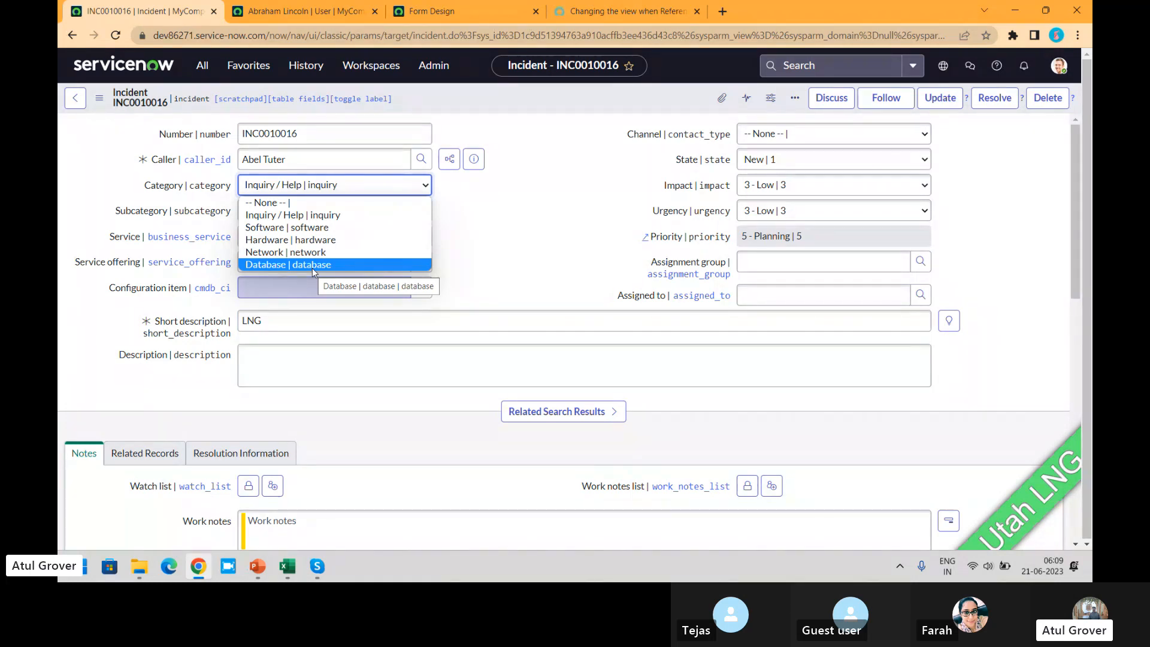
click(531, 206)
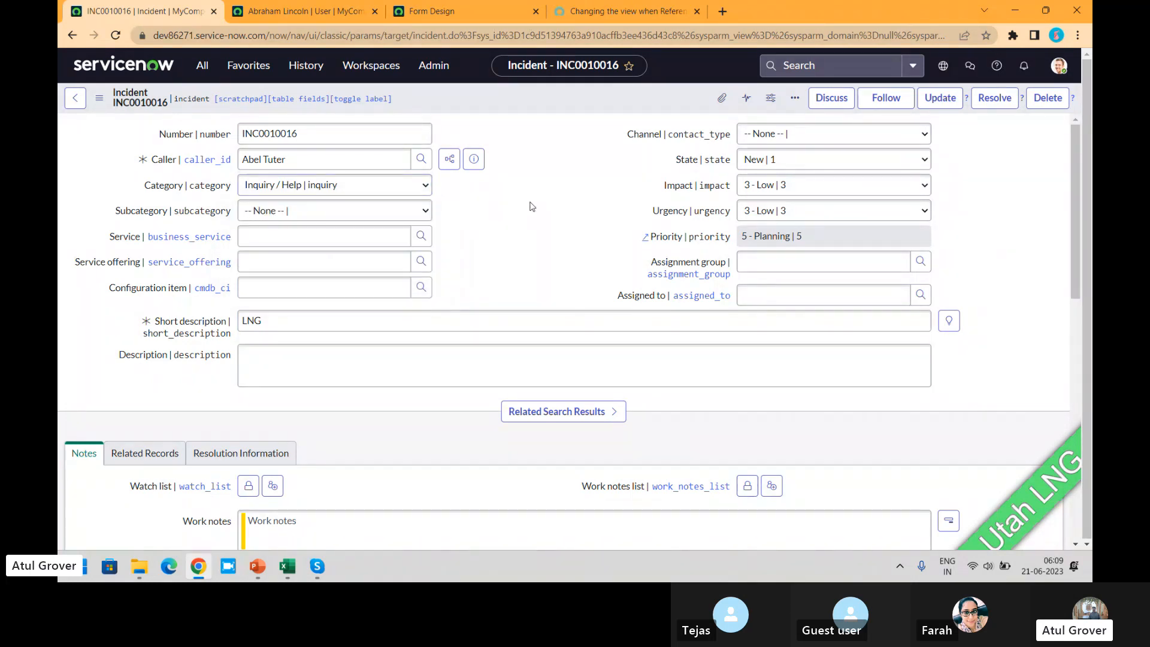
- Set the incident's category to Inquiry / Help and its subcategory to Antivirus
click(321, 192)
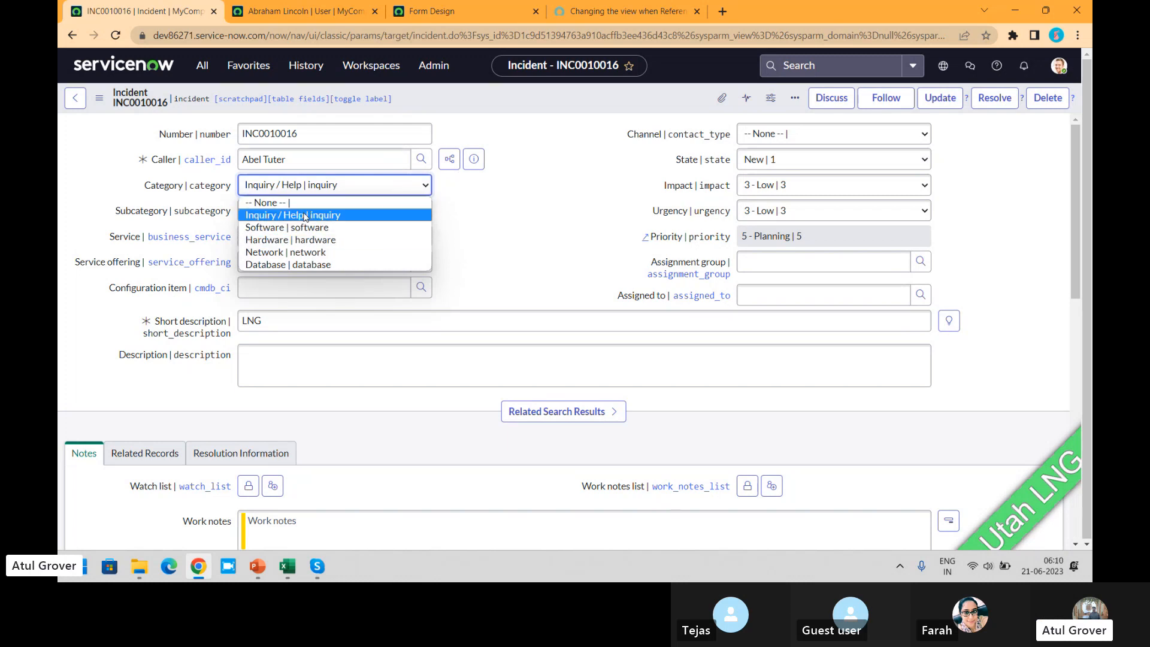
click(305, 215)
click(375, 211)
click(273, 238)
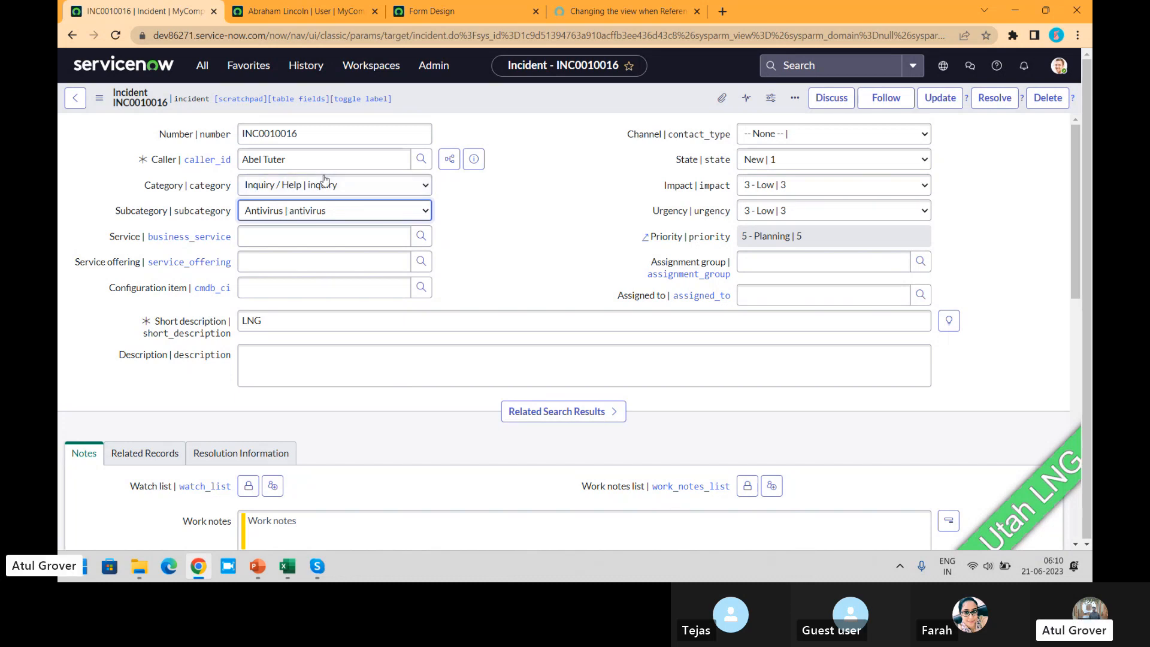
- Compare the incident's available Category choices with the Subcategory choices that depend on Inquiry / Help
click(293, 186)
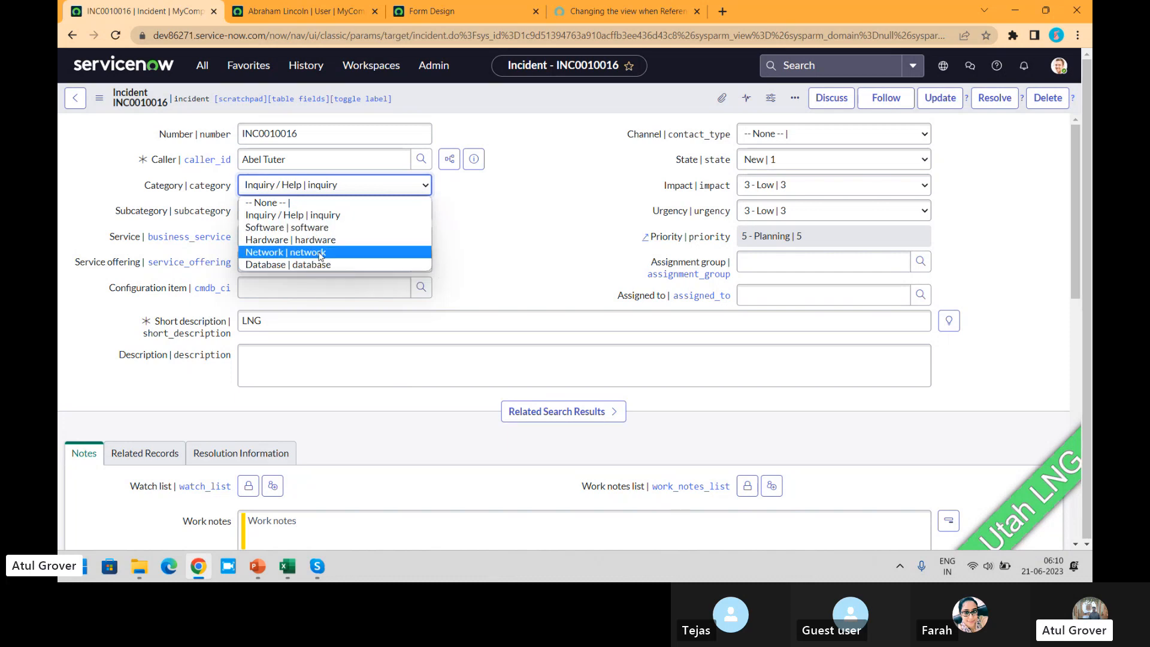
click(468, 238)
click(344, 213)
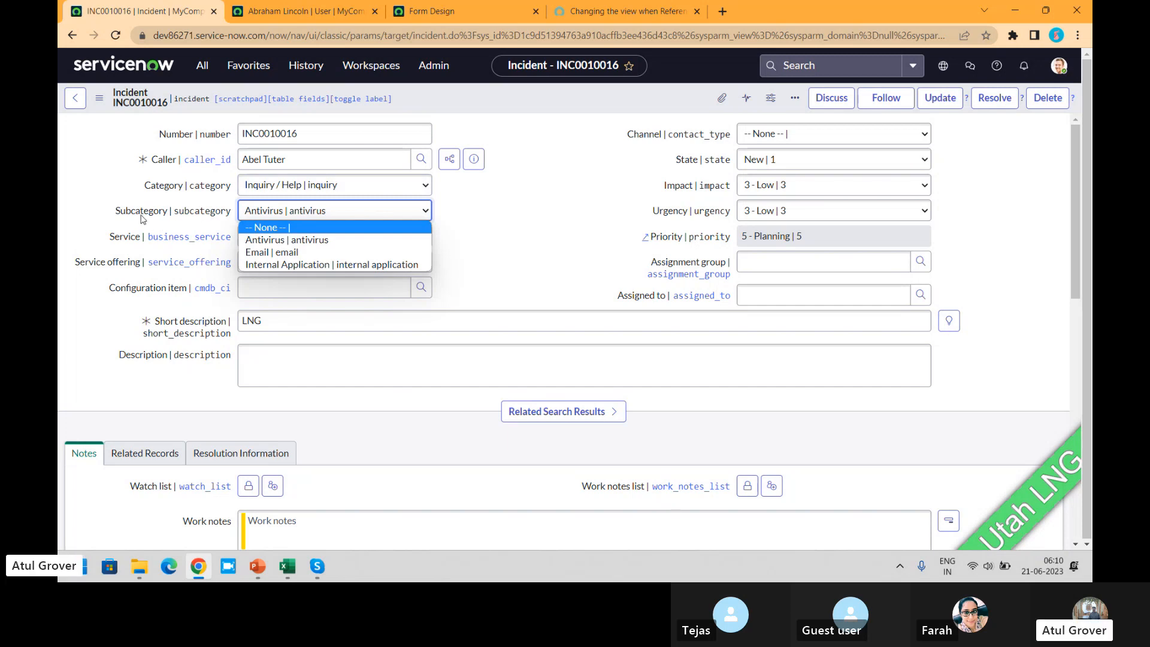
click(288, 191)
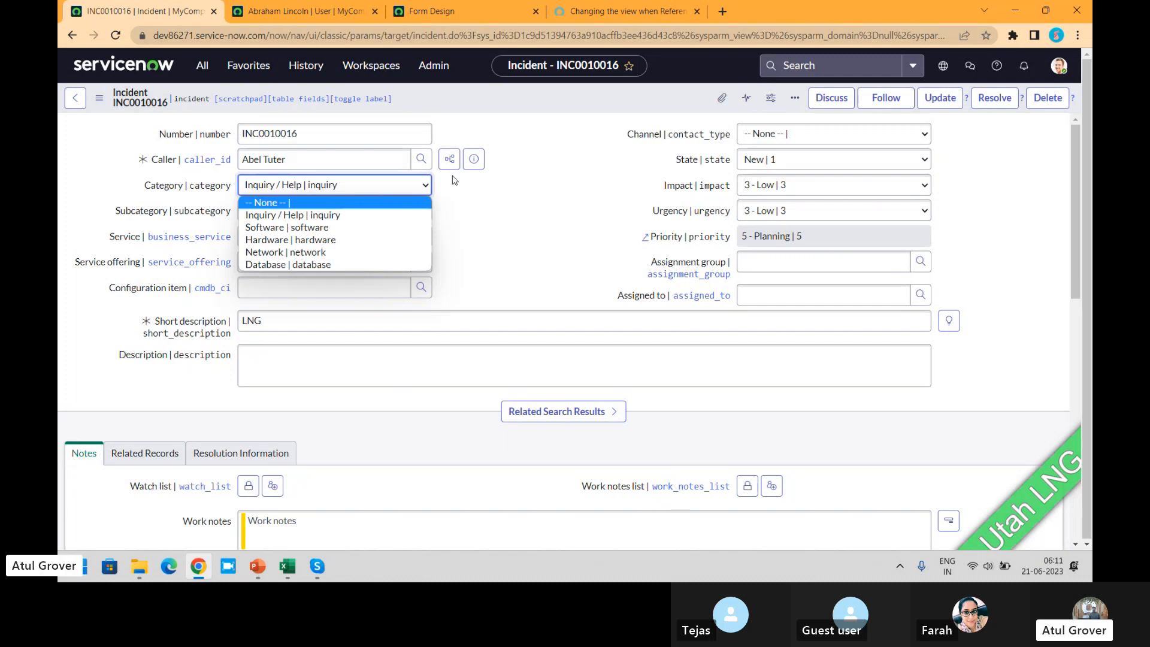
click(479, 210)
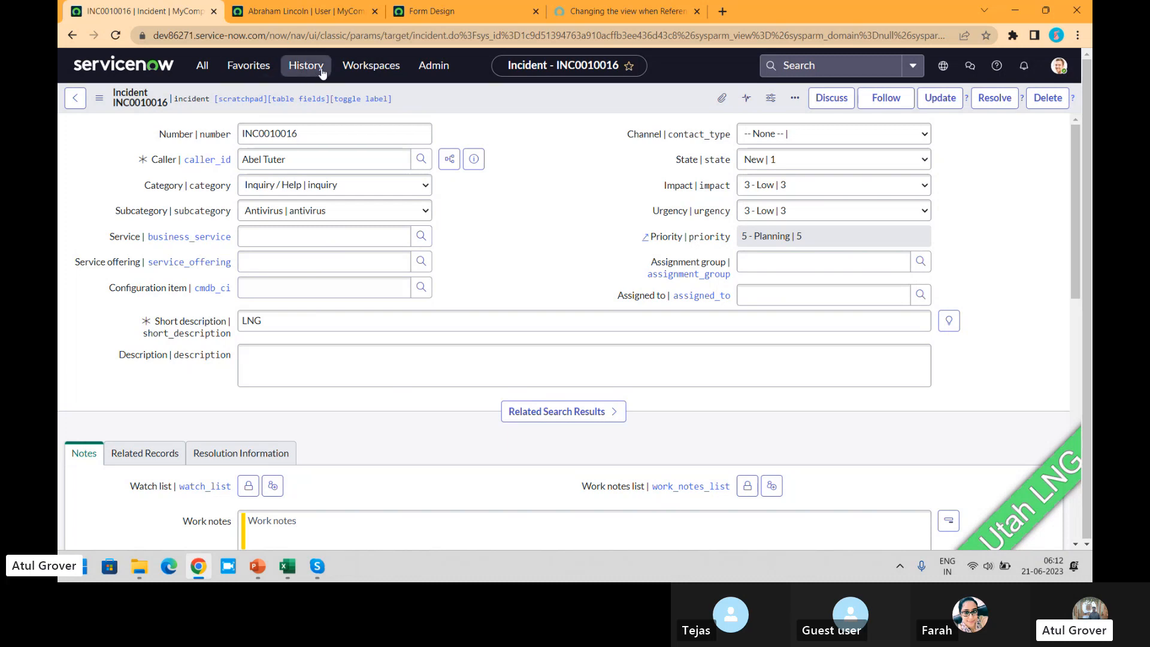
- Set the incident's configuration item to MacBook Air 13" and its category to Network
click(330, 289)
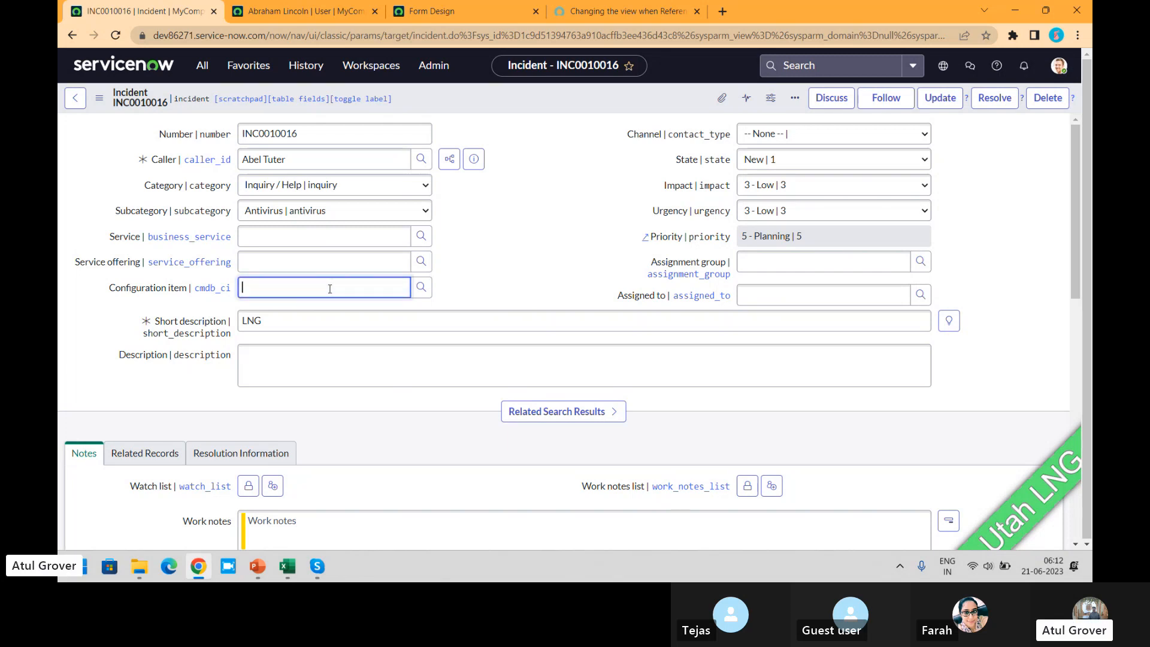
text(**)
click(309, 353)
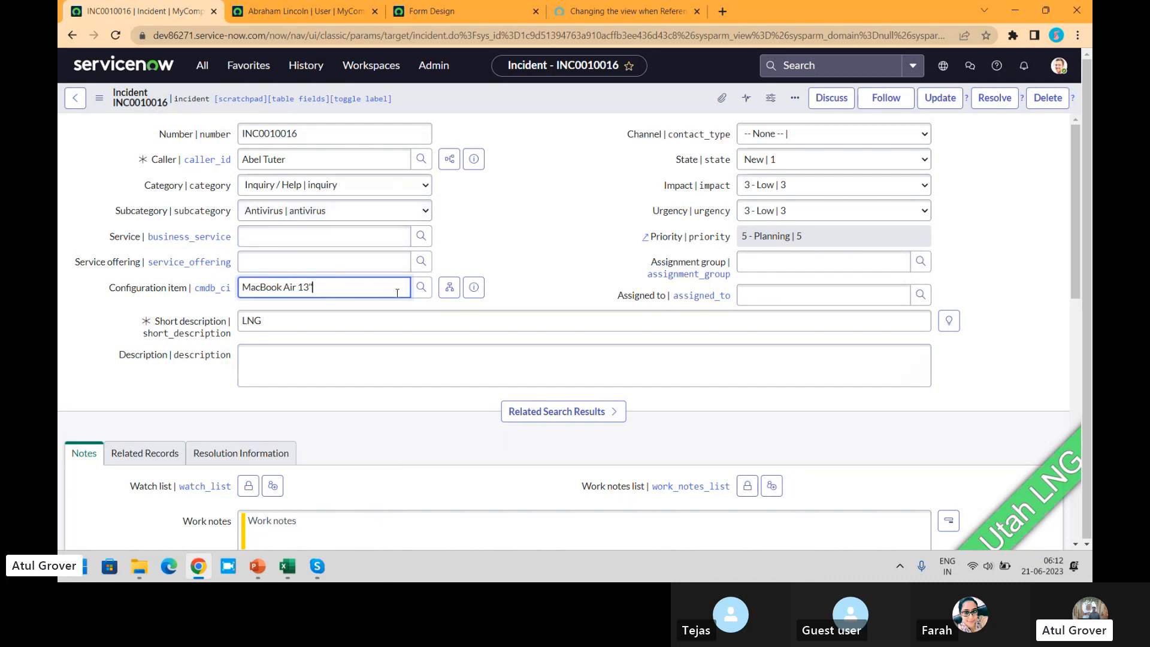
drag(333, 291, 217, 288)
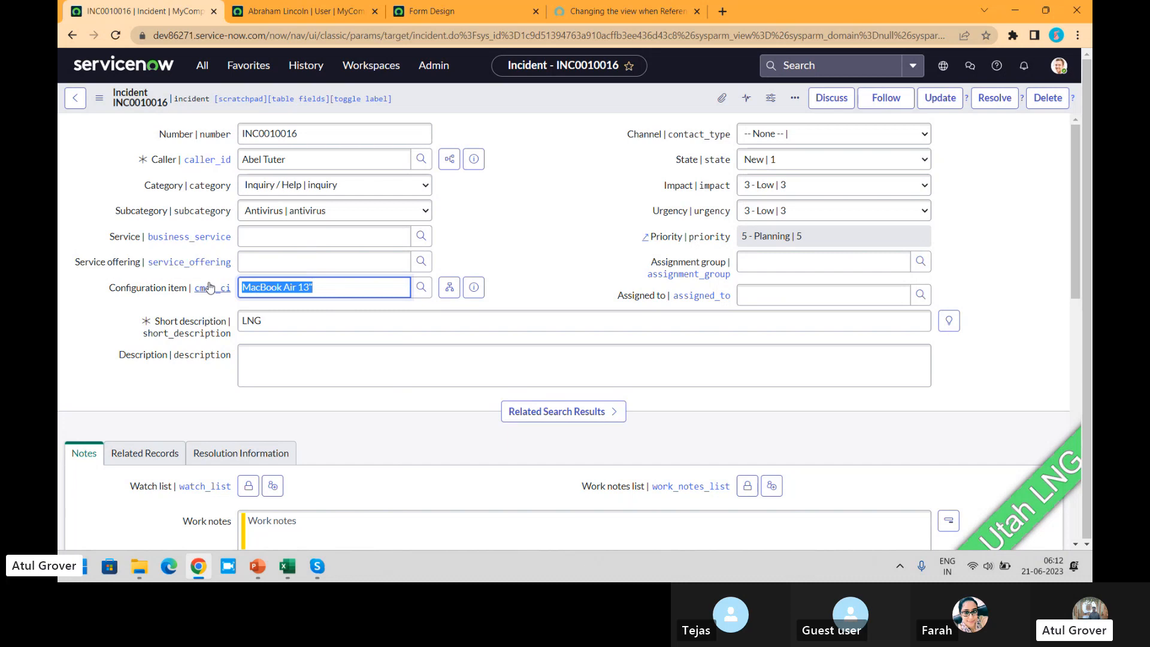
click(330, 288)
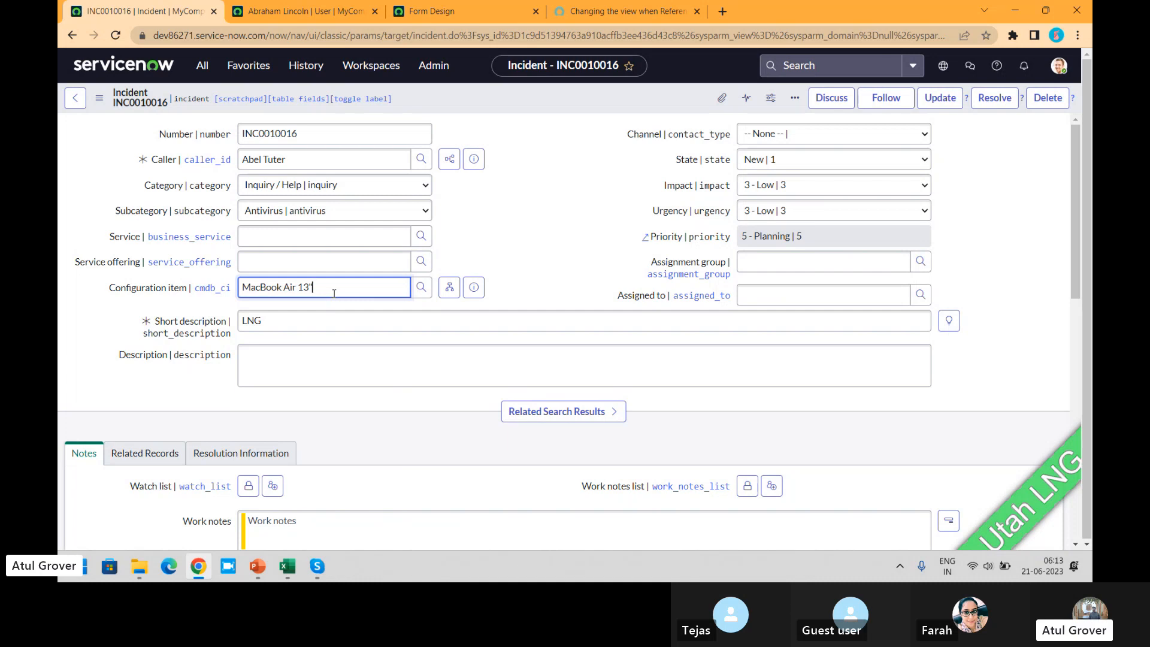
click(307, 194)
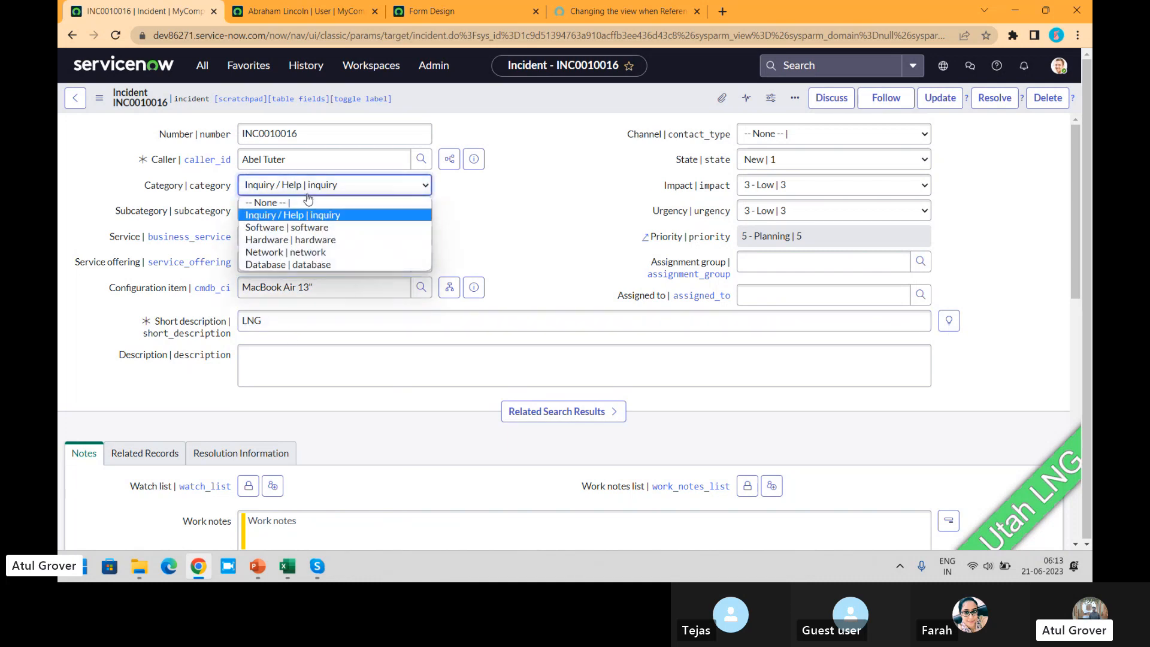
click(289, 252)
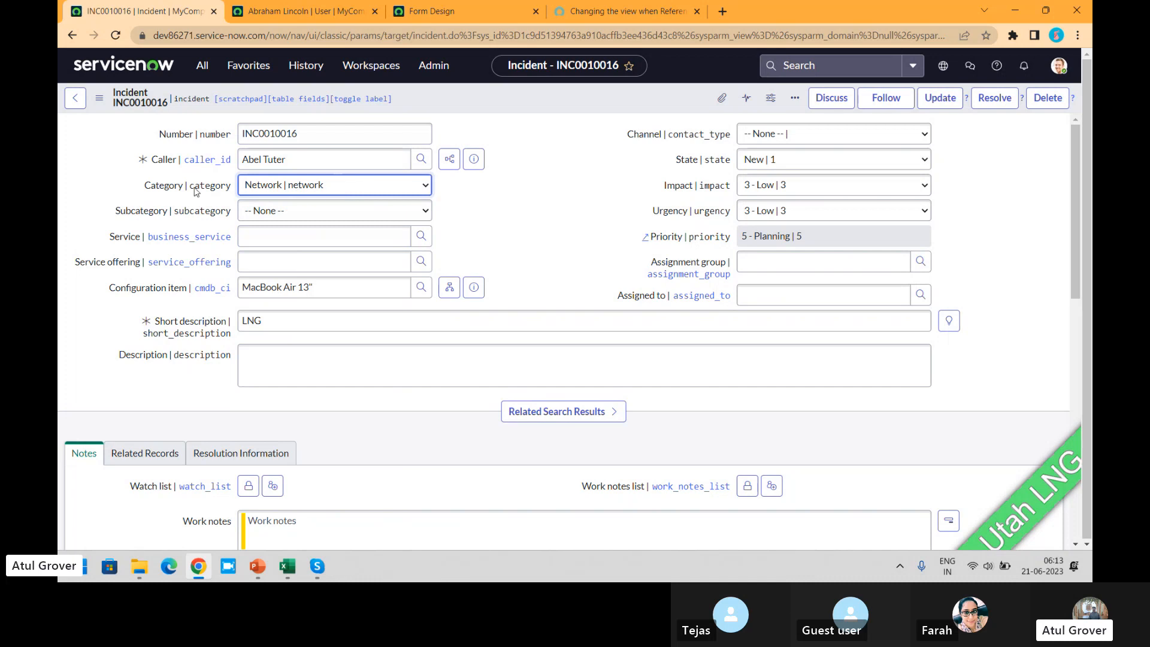
- View the dictionary information of the incident's Category field and close it
right_click(161, 186)
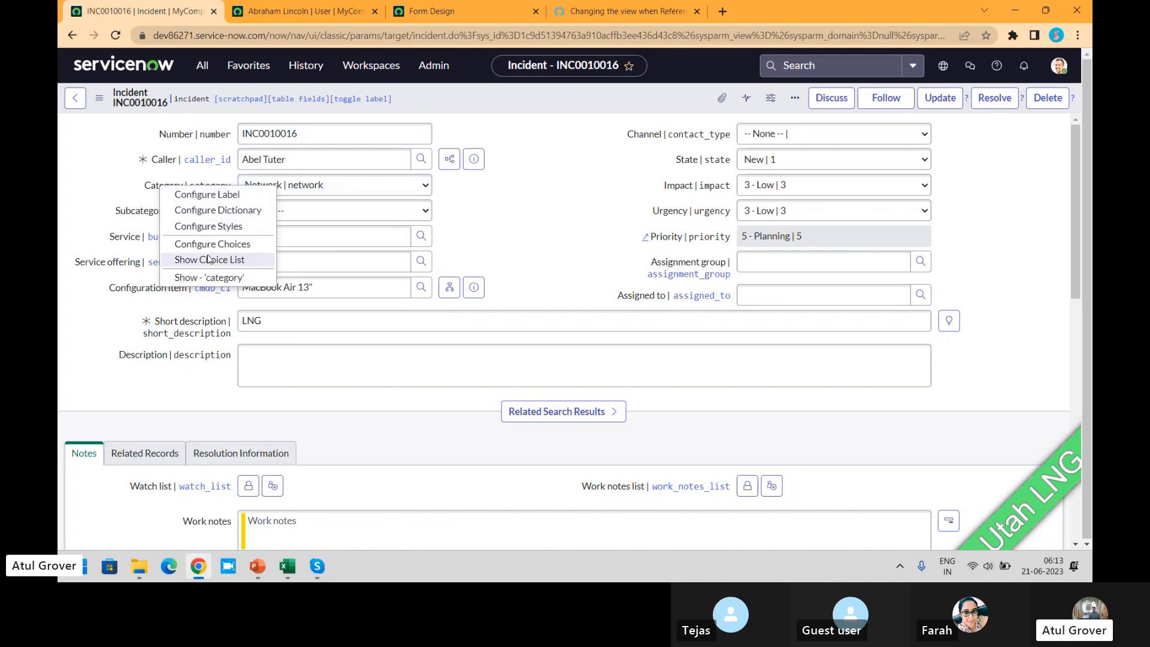
click(210, 282)
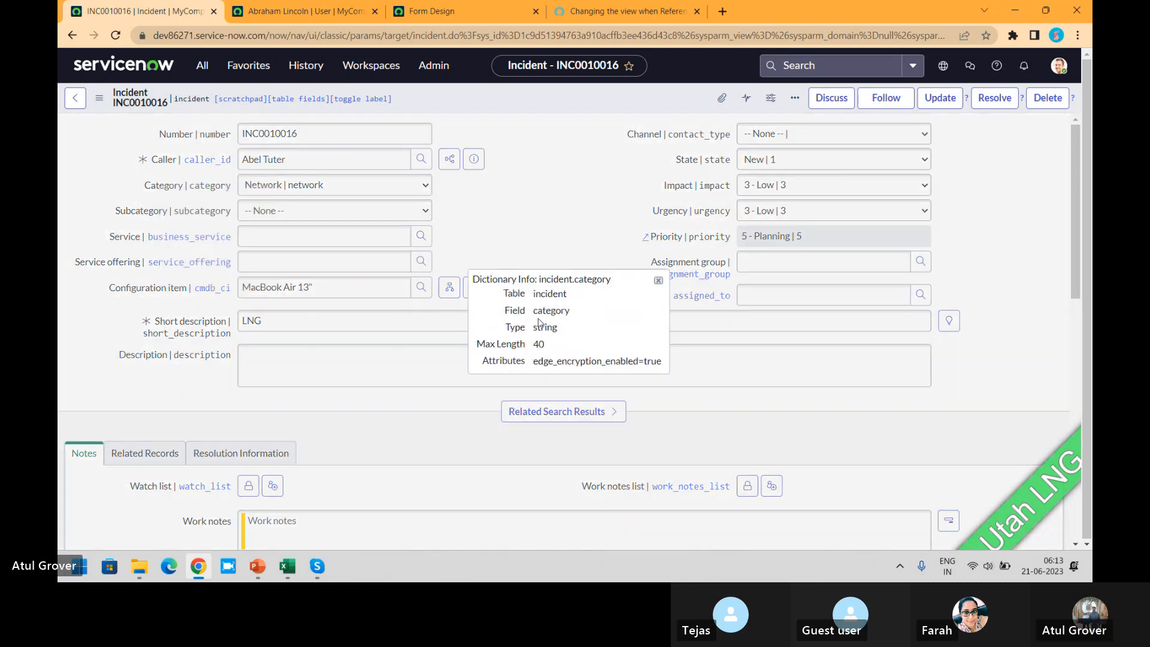
click(658, 281)
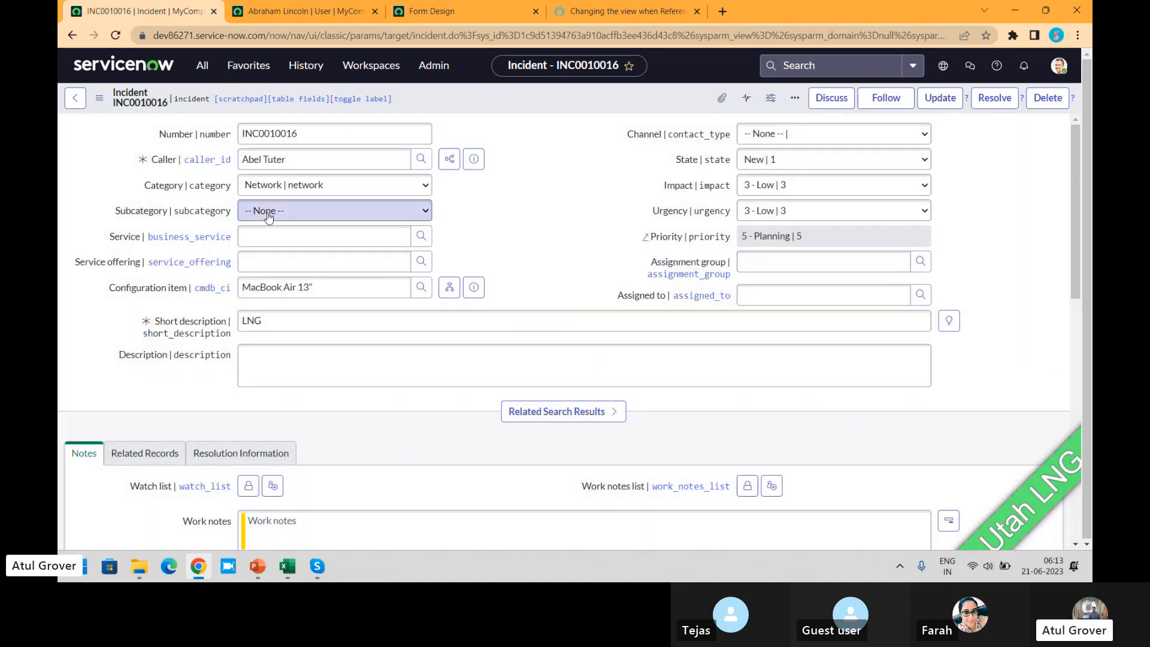
- Open the dictionary entry of the Category field, leaving the incident without saving its changes
right_click(170, 188)
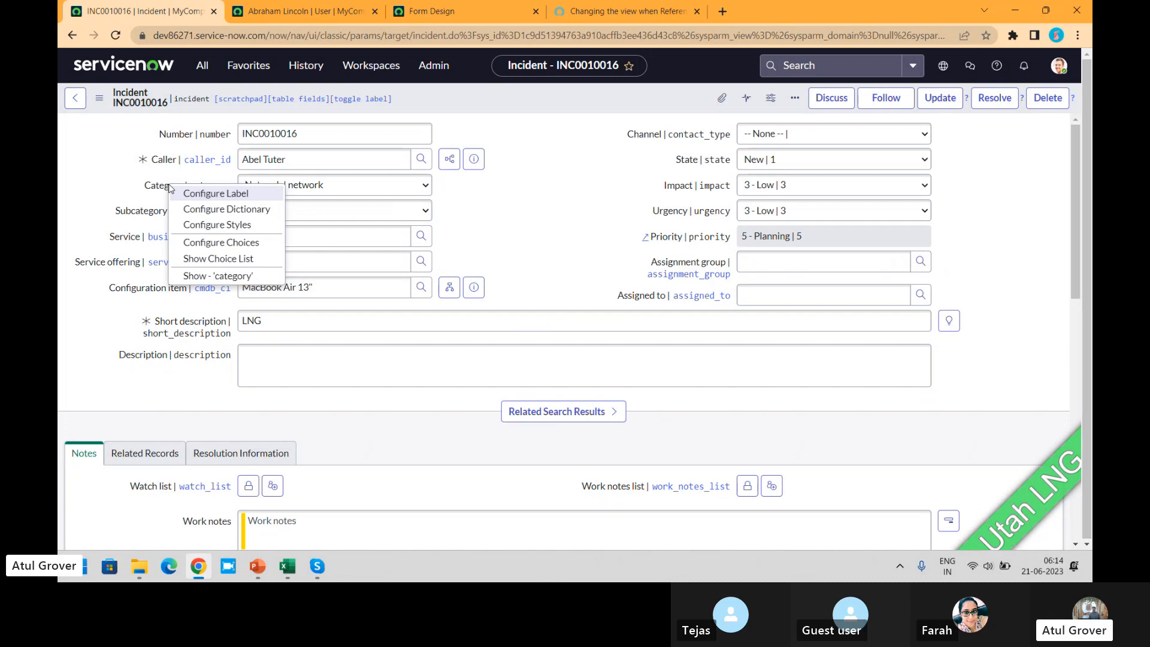
click(231, 209)
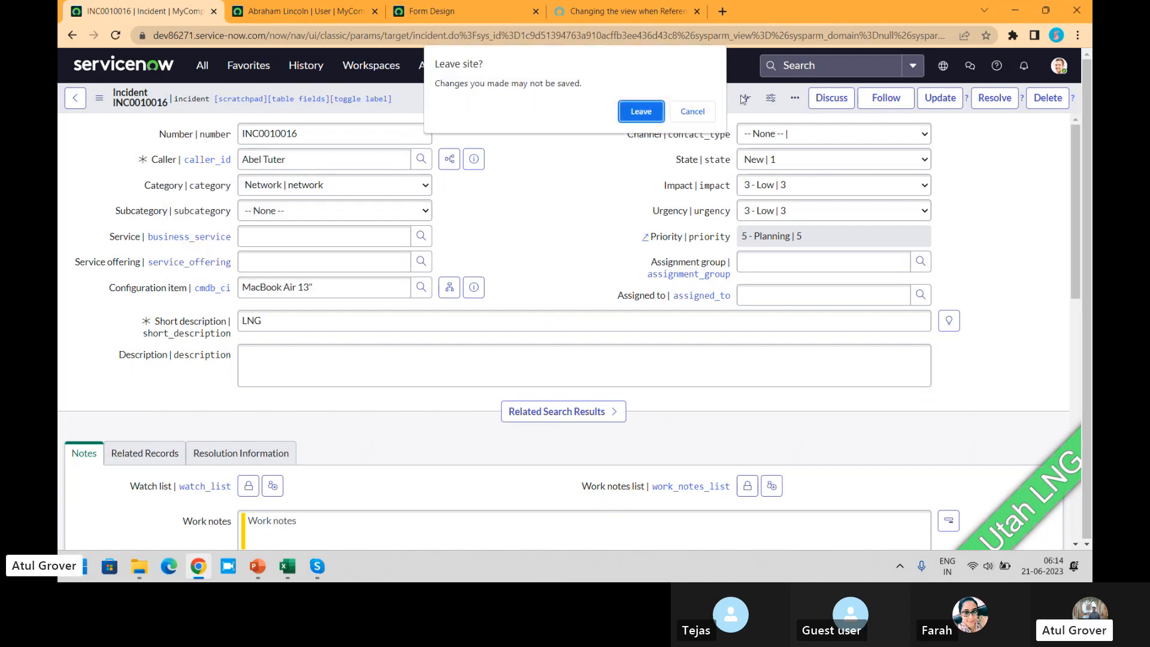
click(649, 116)
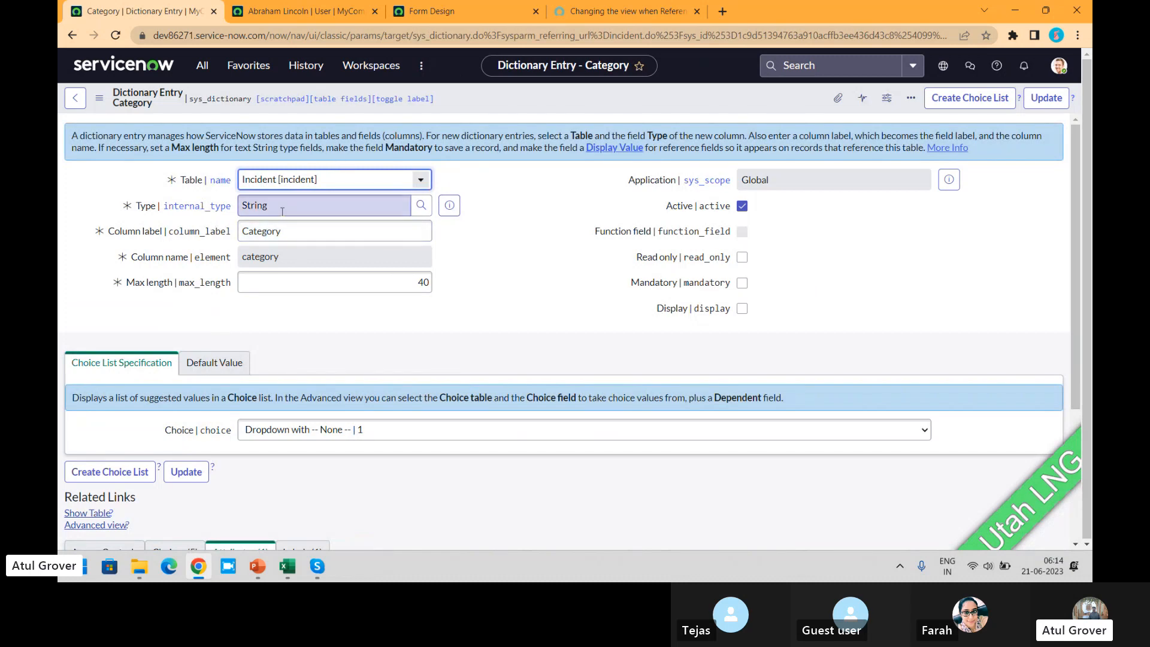
- Open the sys_choice table's record list through the navigator by entering sys_choice.LIST
click(202, 65)
text(sys)
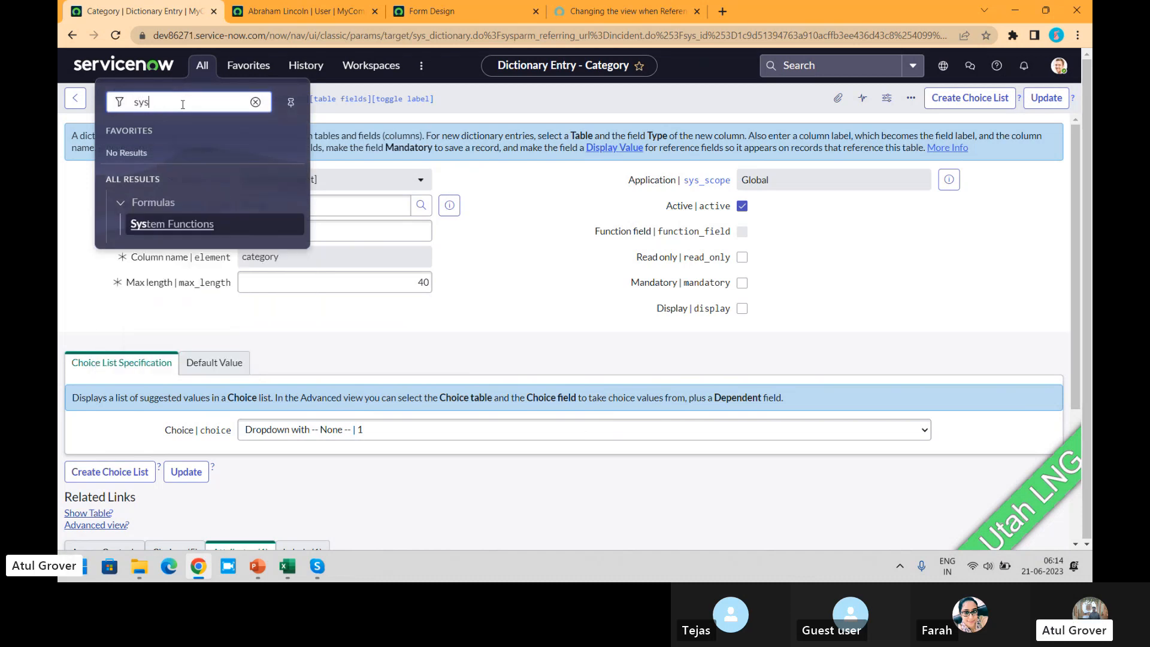
text(_choice)
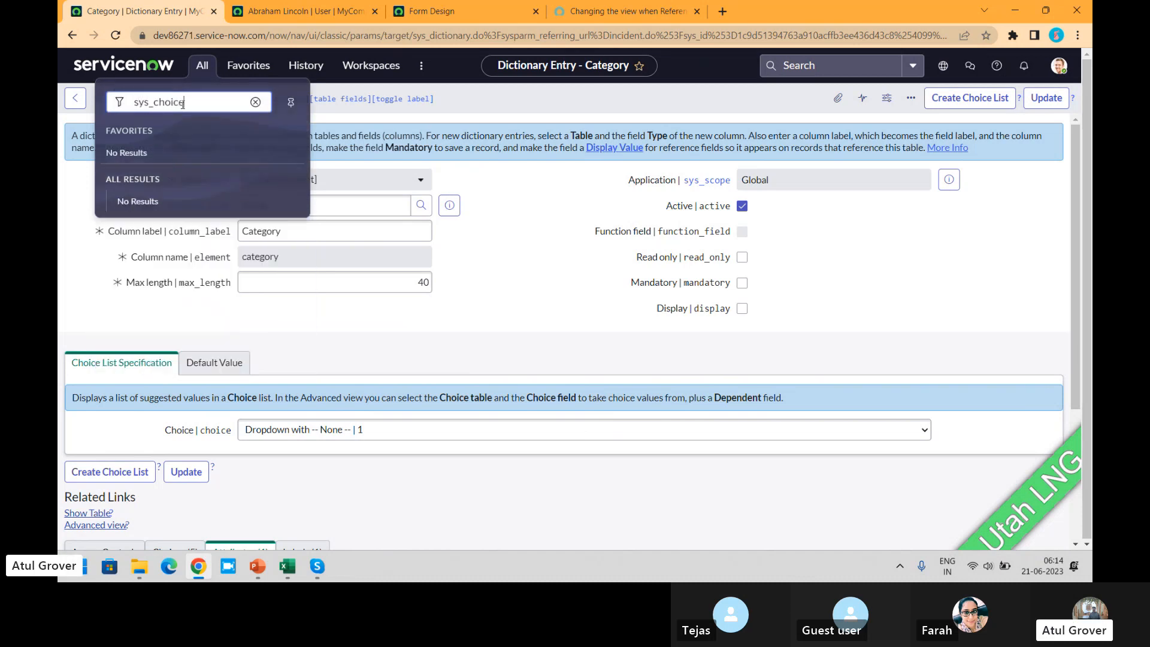
text(.LIST)
key(Return)
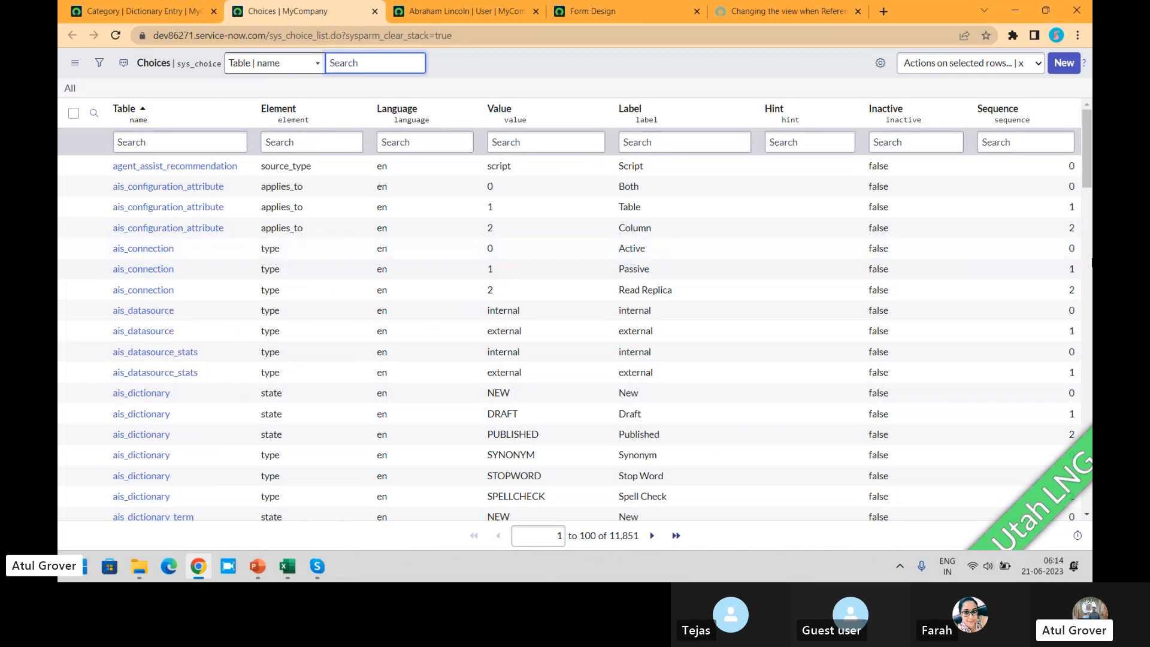
- Look through the Choices list and filter its Table column with "*incide"
scroll(1089, 204, down, 5)
scroll(1089, 240, down, 2)
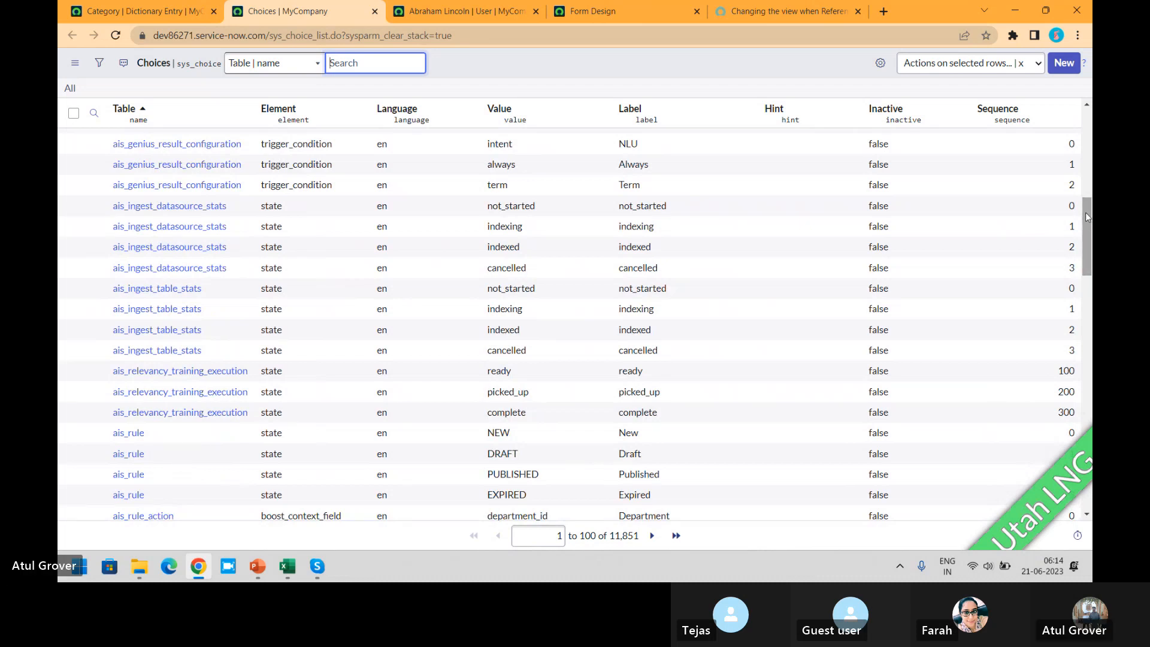
scroll(1089, 264, down, 4)
drag(1090, 264, 1090, 458)
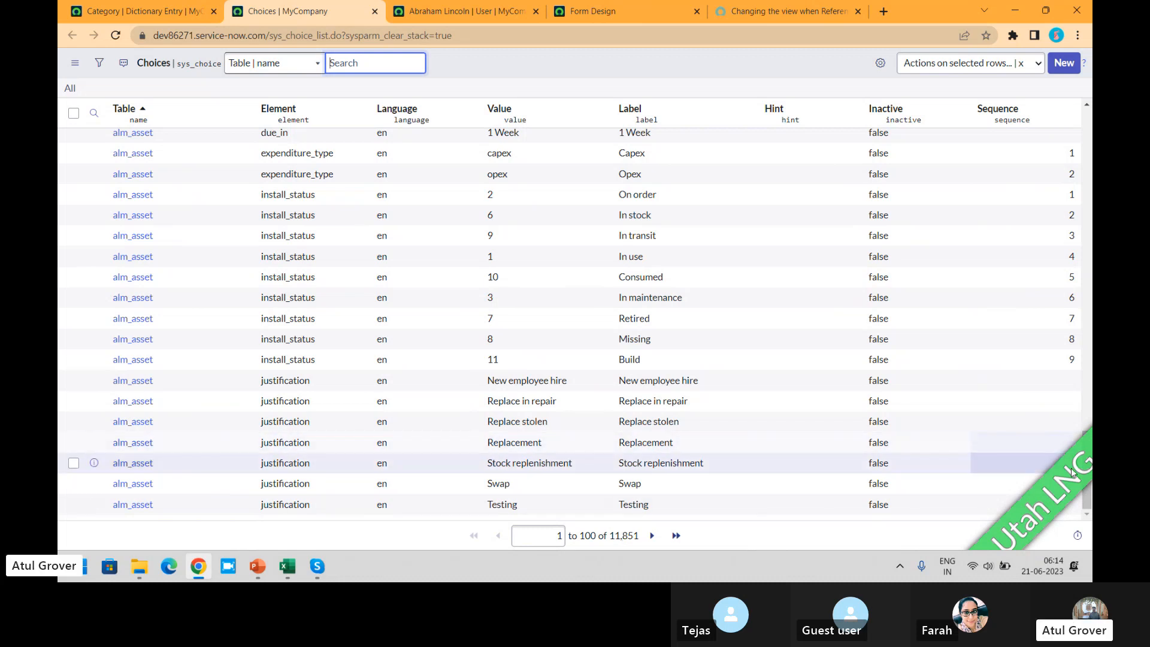
drag(1088, 486, 1087, 184)
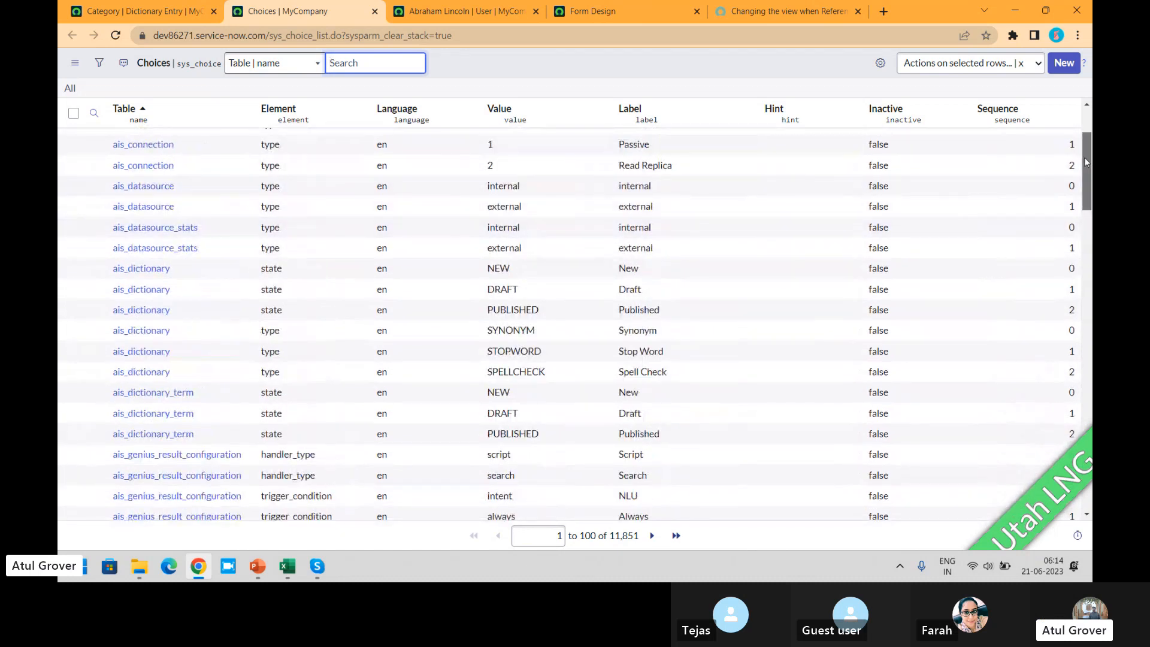
click(93, 113)
click(219, 133)
click(198, 146)
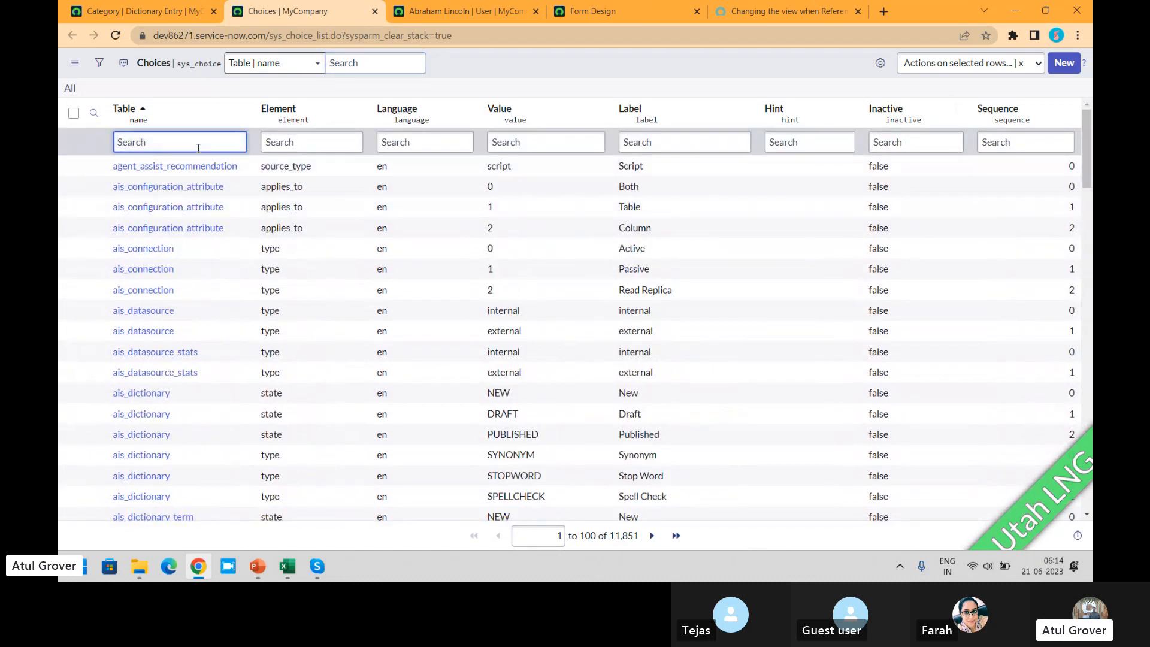
text(*incide)
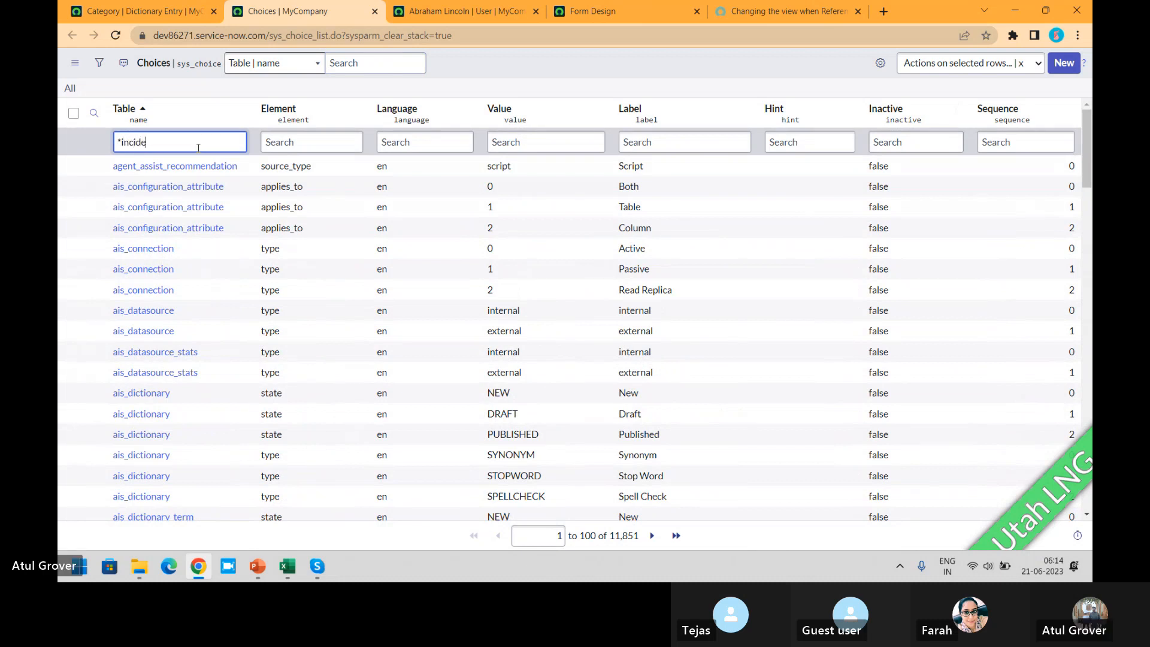
key(Return)
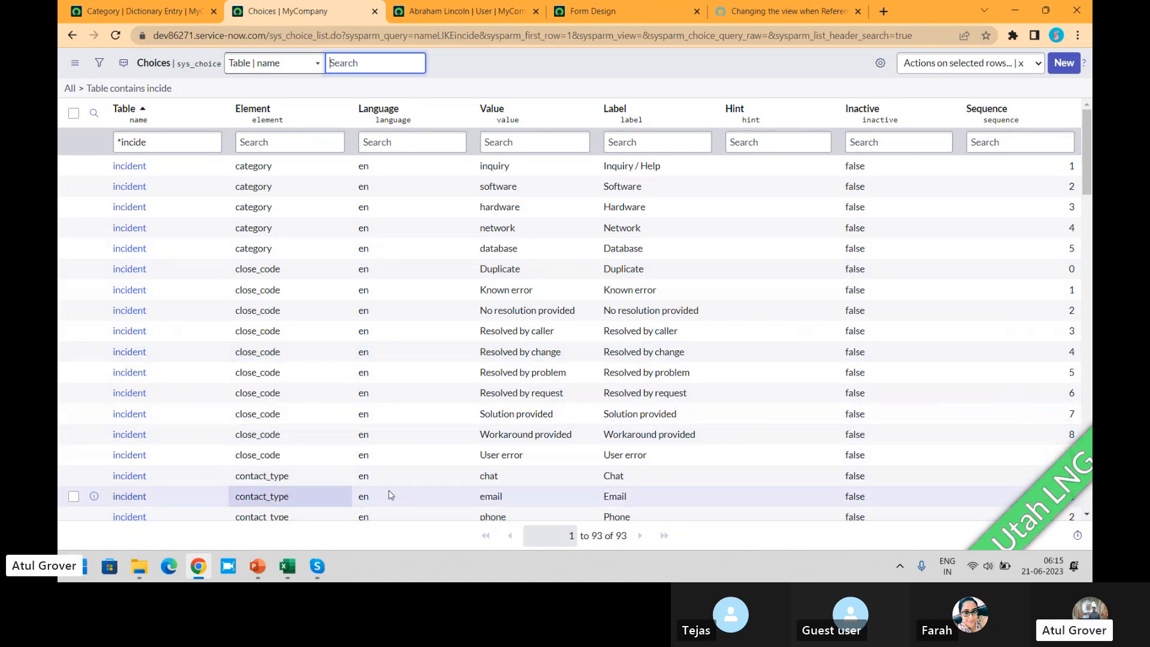
drag(1089, 169, 1091, 215)
- Return to the Category dictionary entry, highlight its String type and examine its related Choices records
click(138, 11)
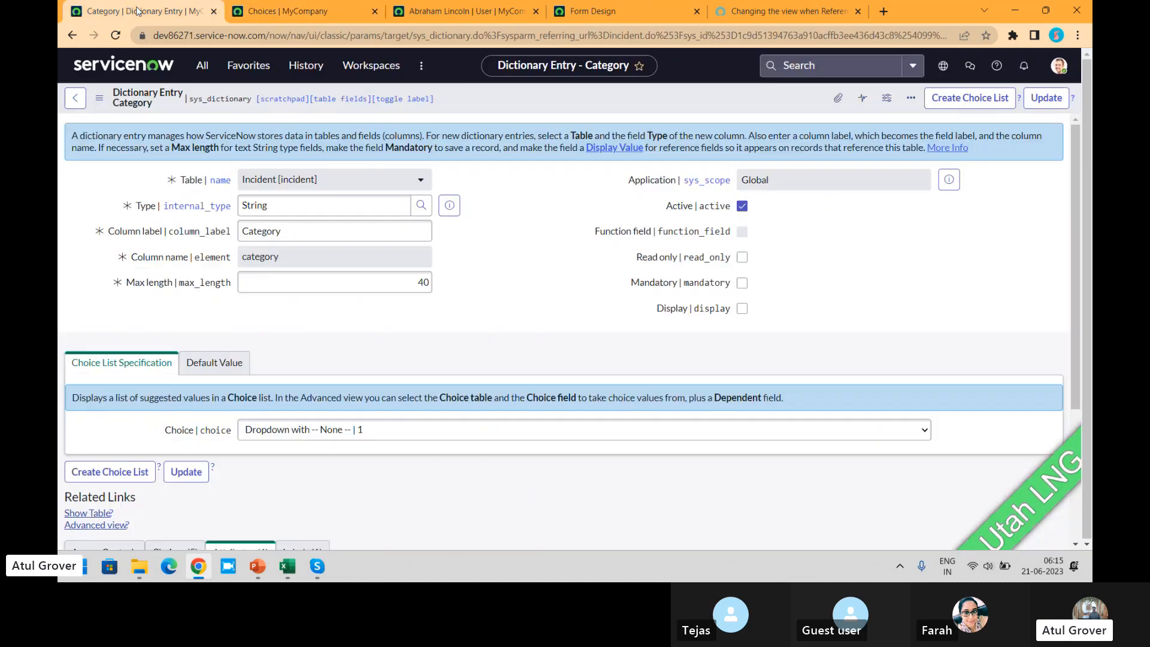
click(296, 204)
drag(296, 205, 166, 199)
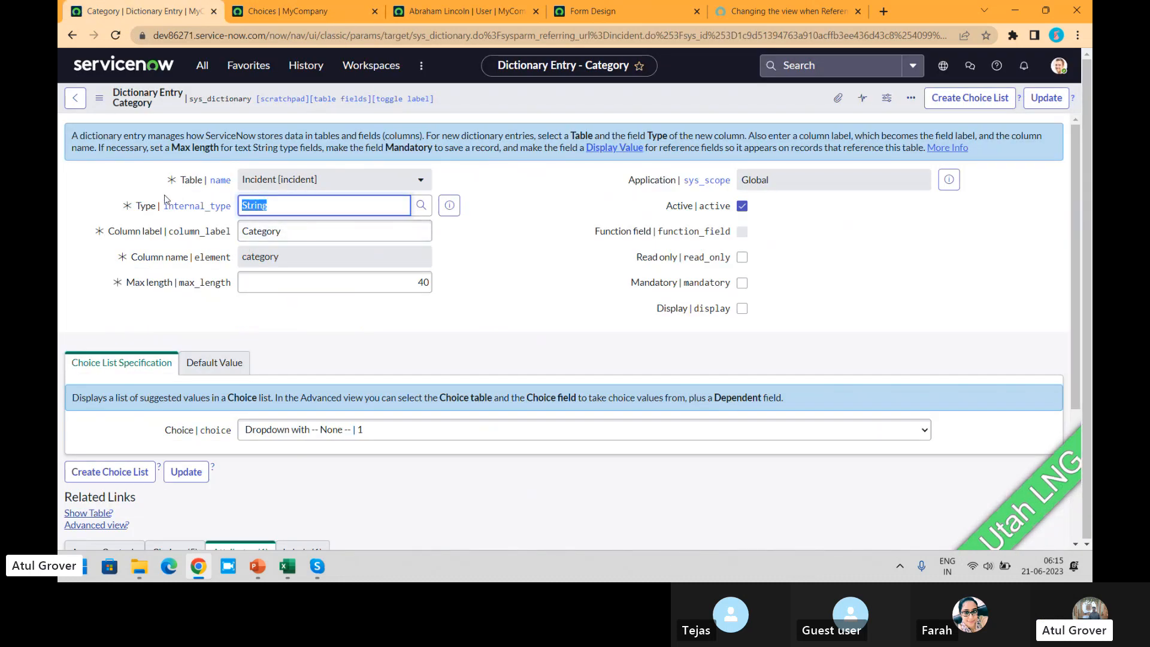
drag(1080, 235, 1091, 356)
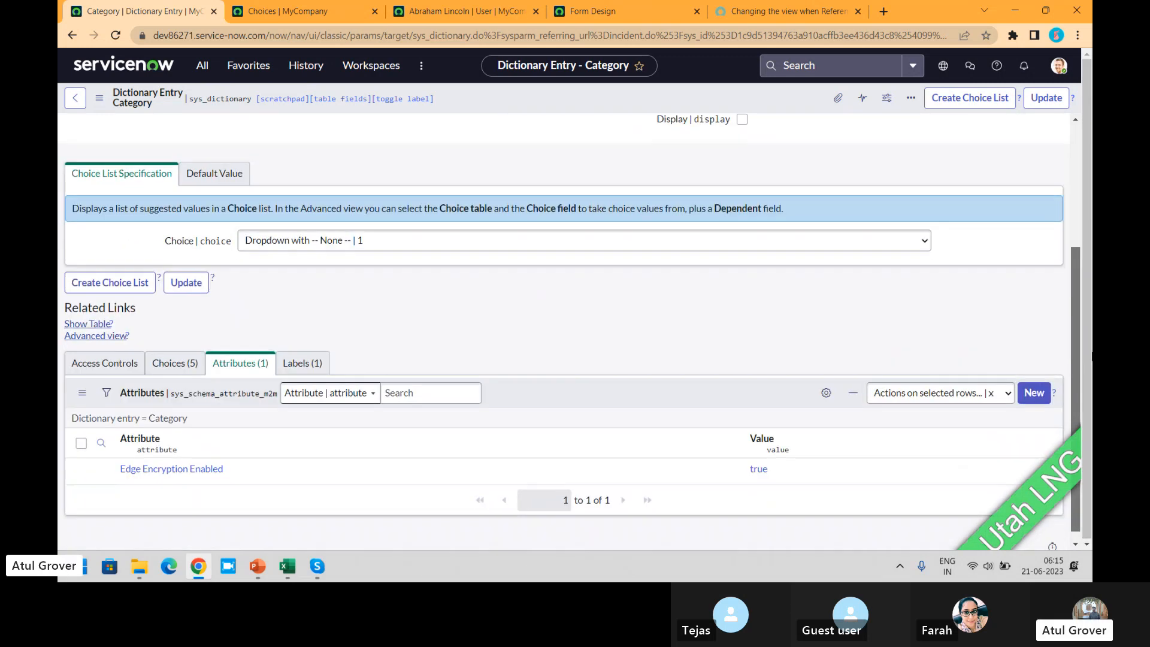
click(174, 363)
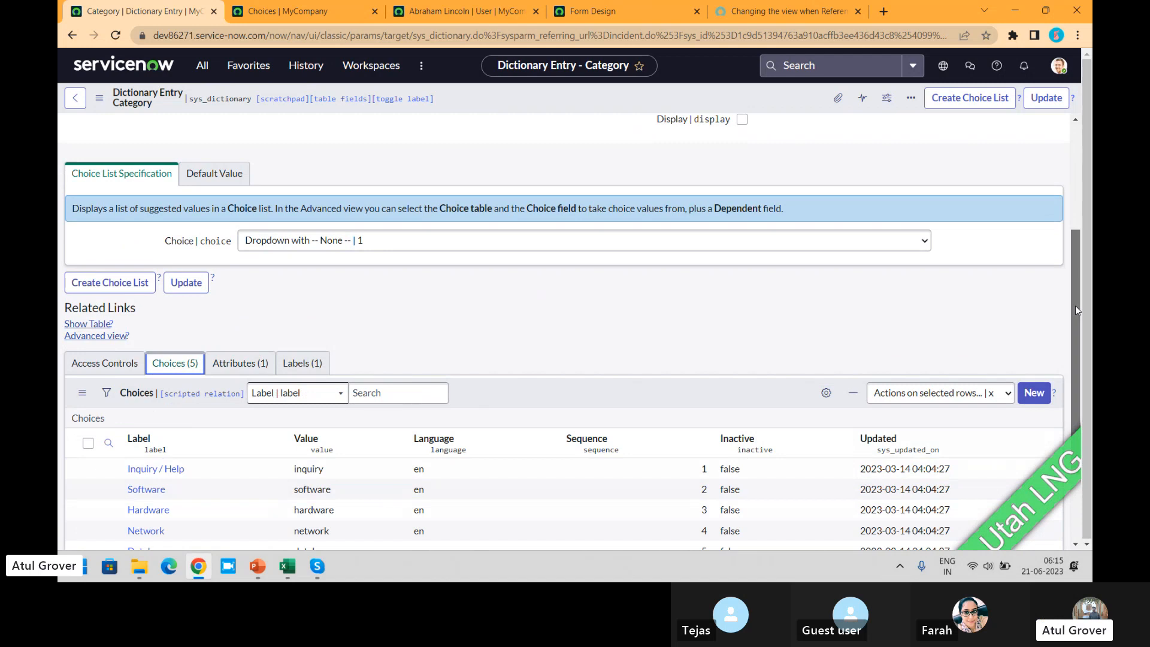
drag(1076, 306, 1078, 141)
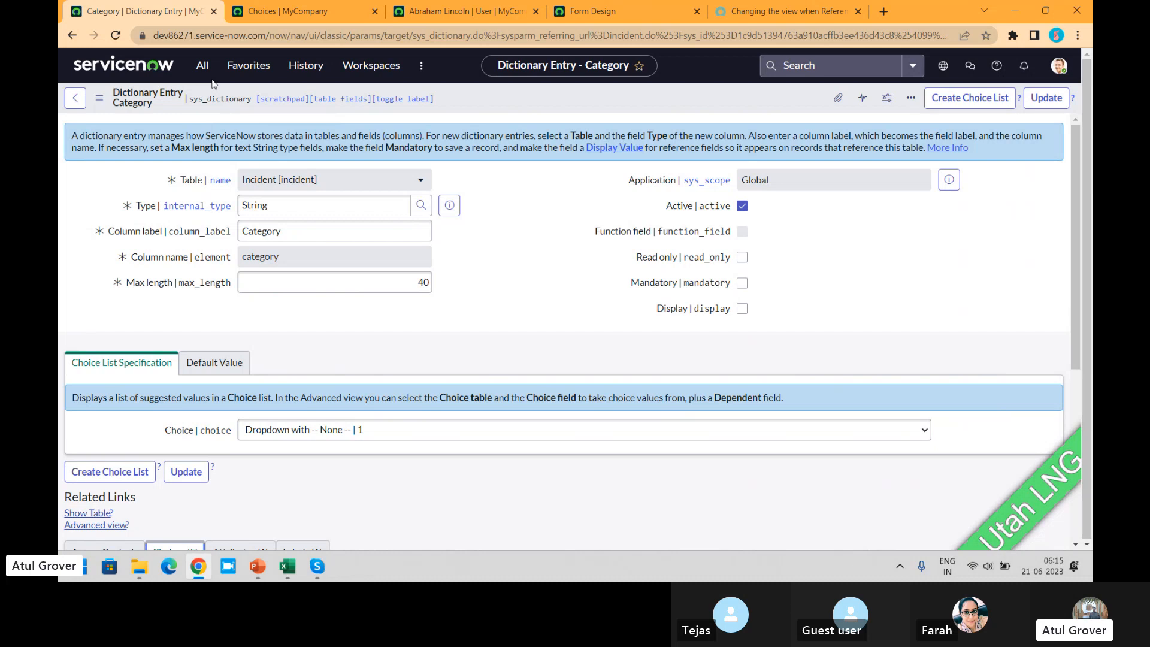
- Go back to the filtered Choices list and highlight the table name sys_choice in its web address
click(302, 10)
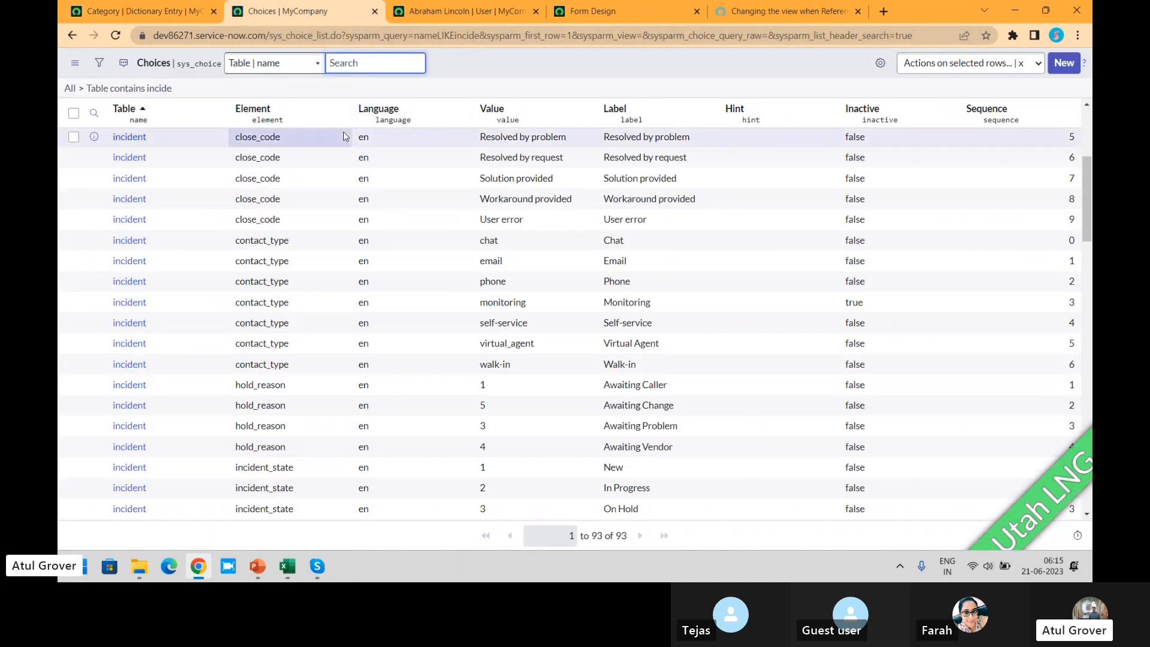
click(274, 39)
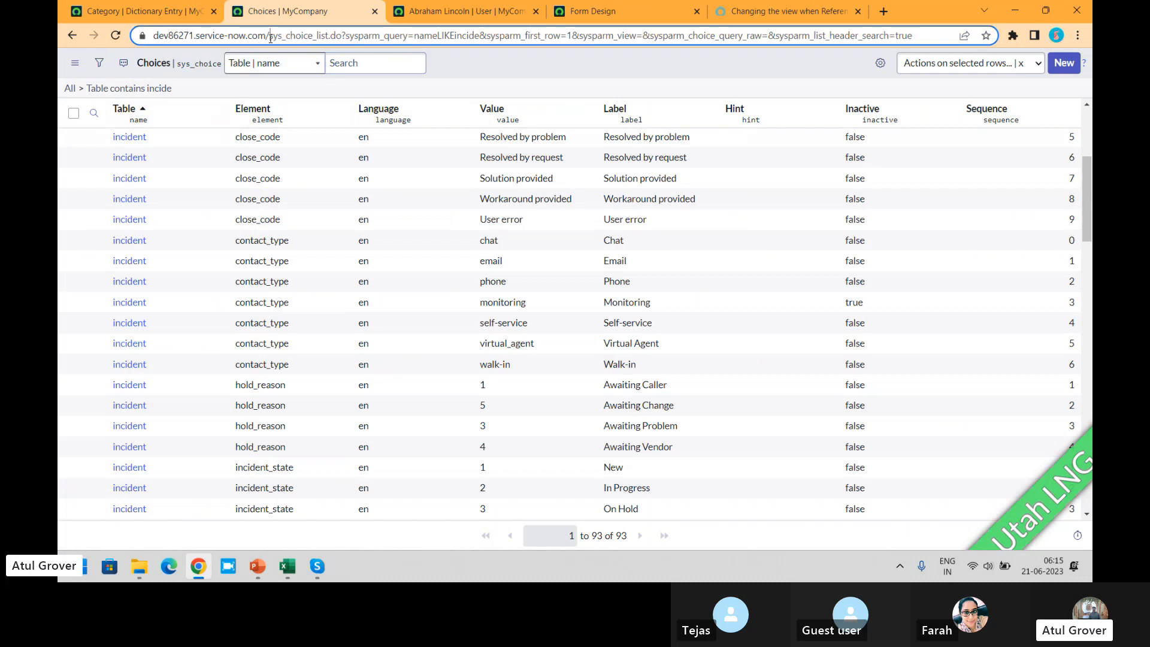
double_click(314, 42)
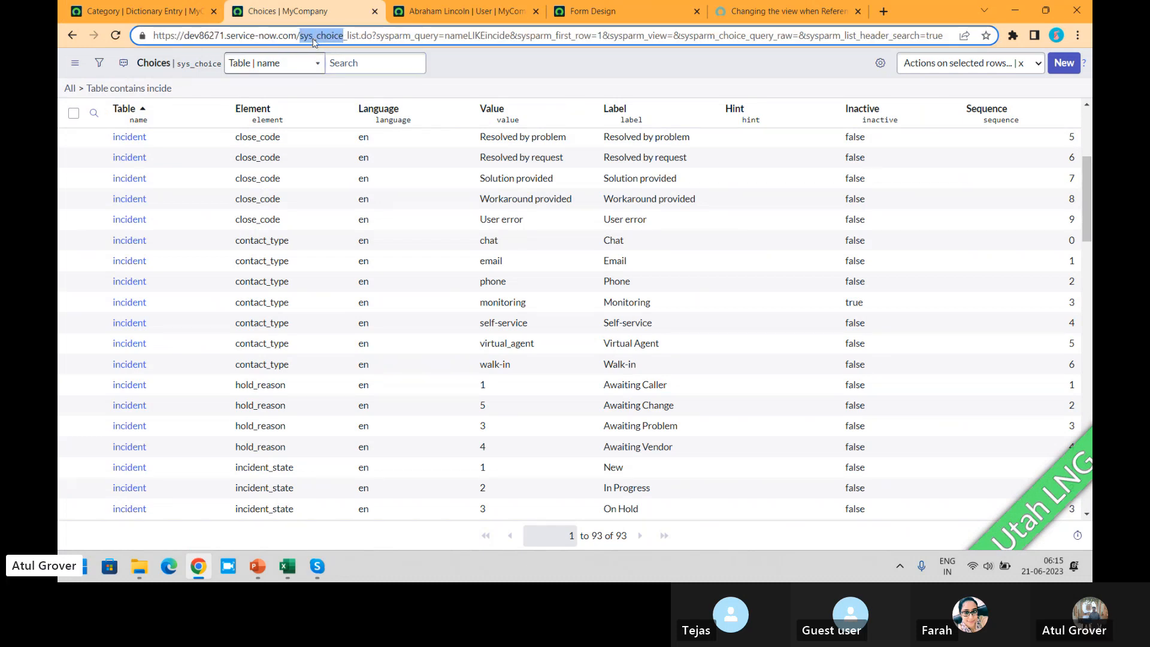
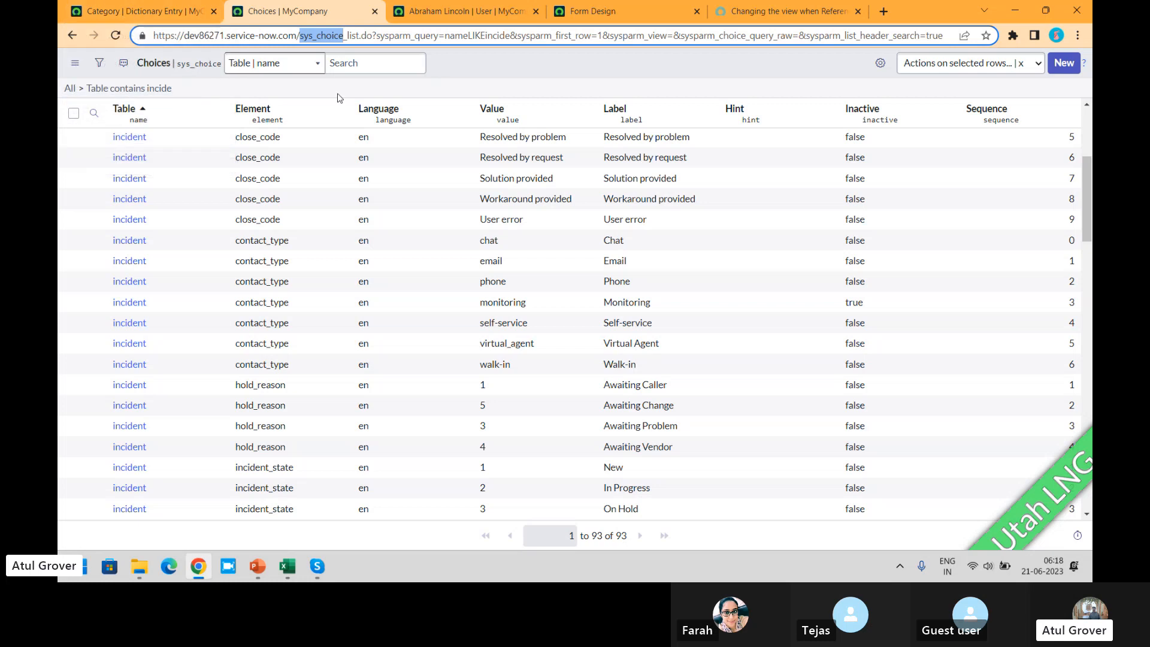
click(496, 78)
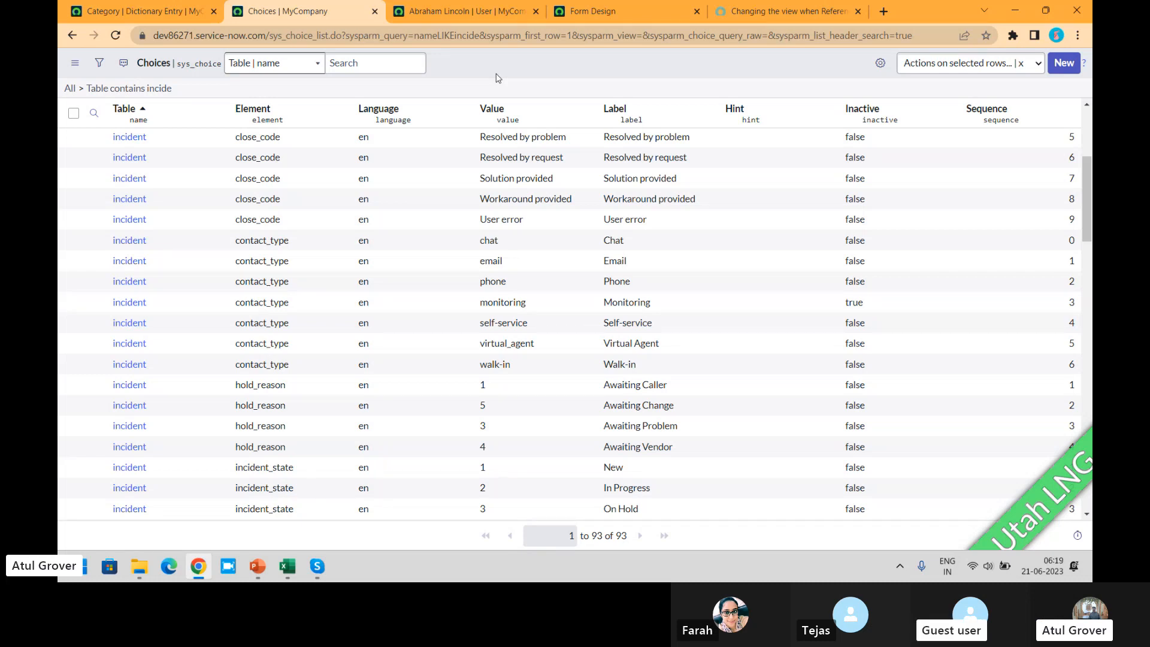
key(alt+Tab)
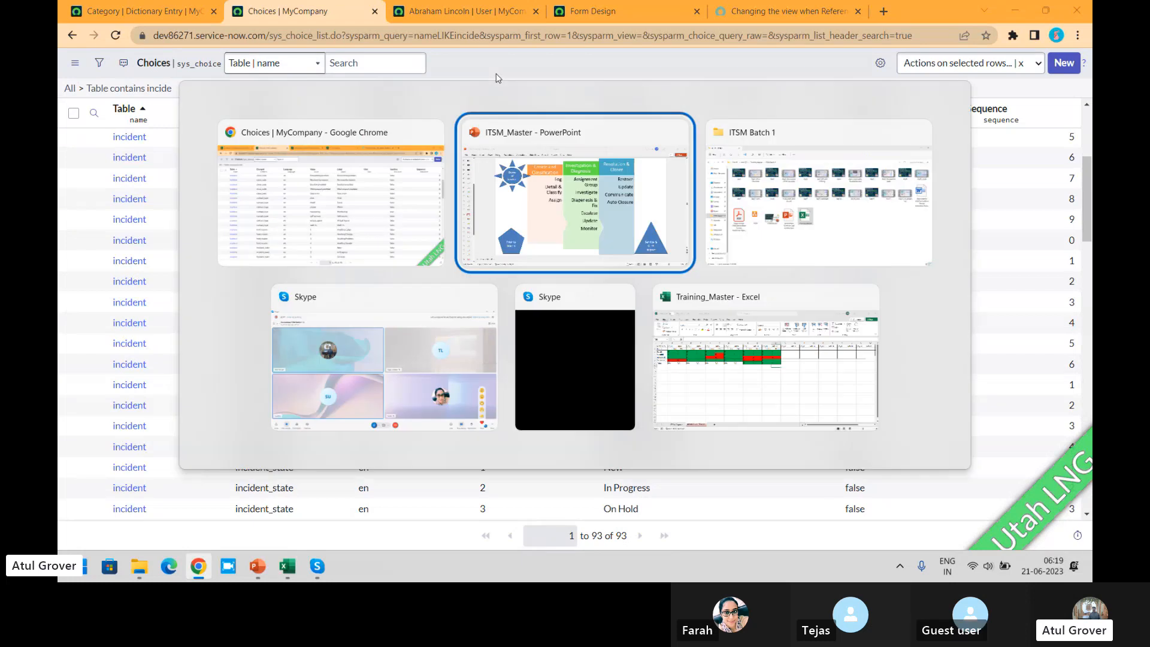
key(alt+Tab)
key(Down)
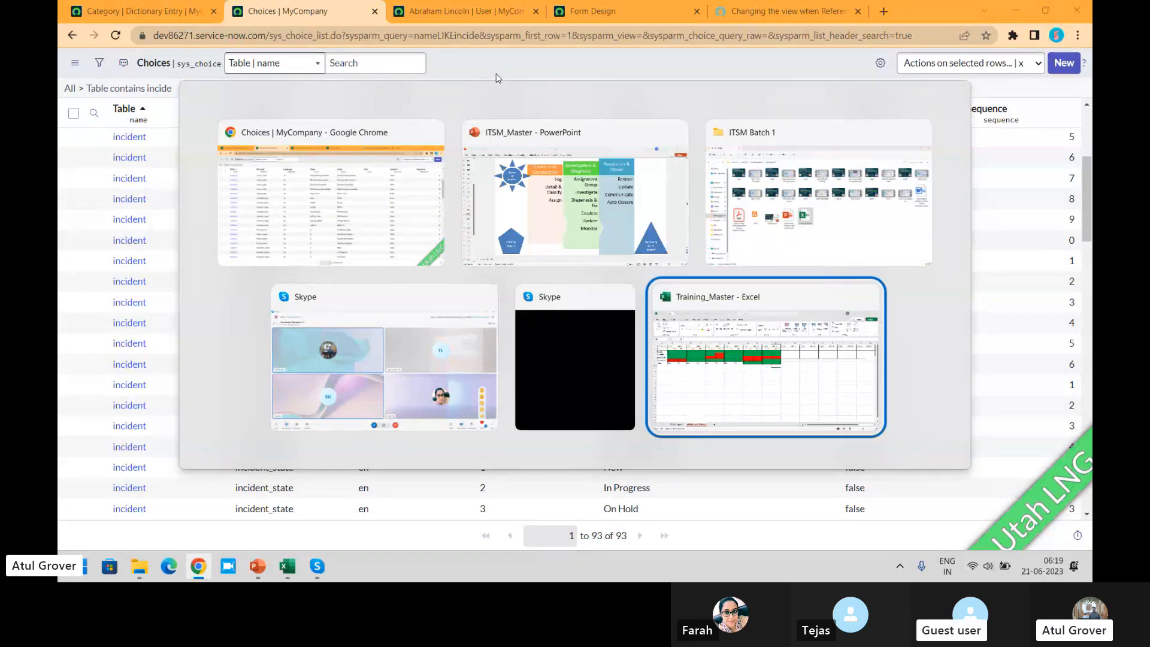
key(Left)
key(Left)
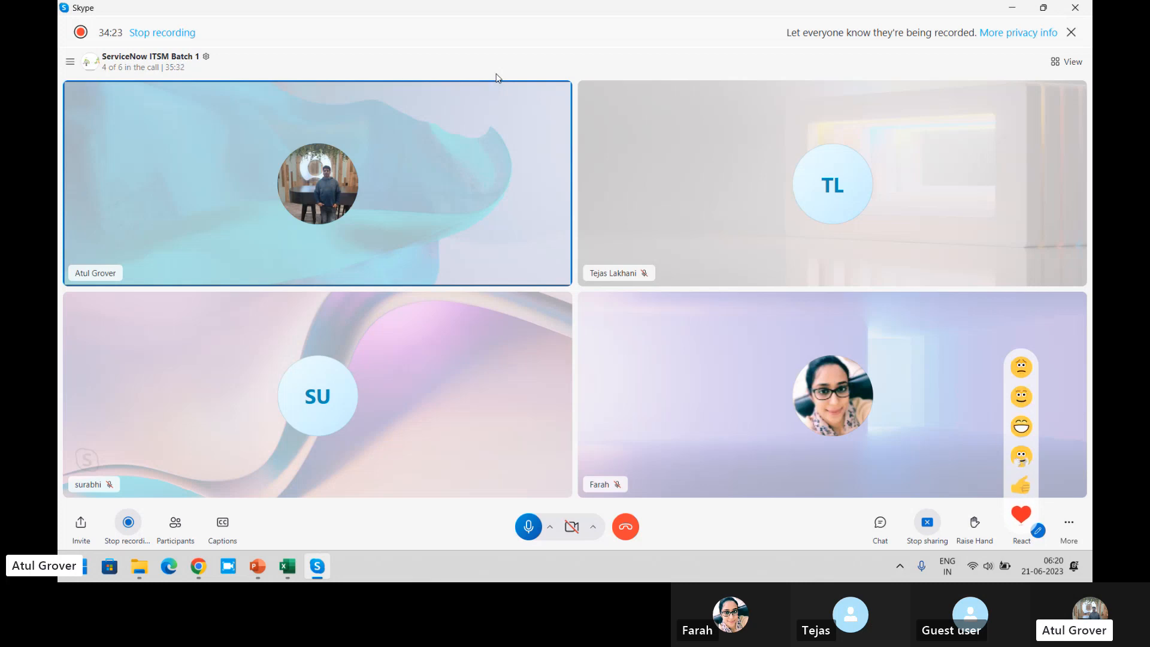
key(alt+Tab)
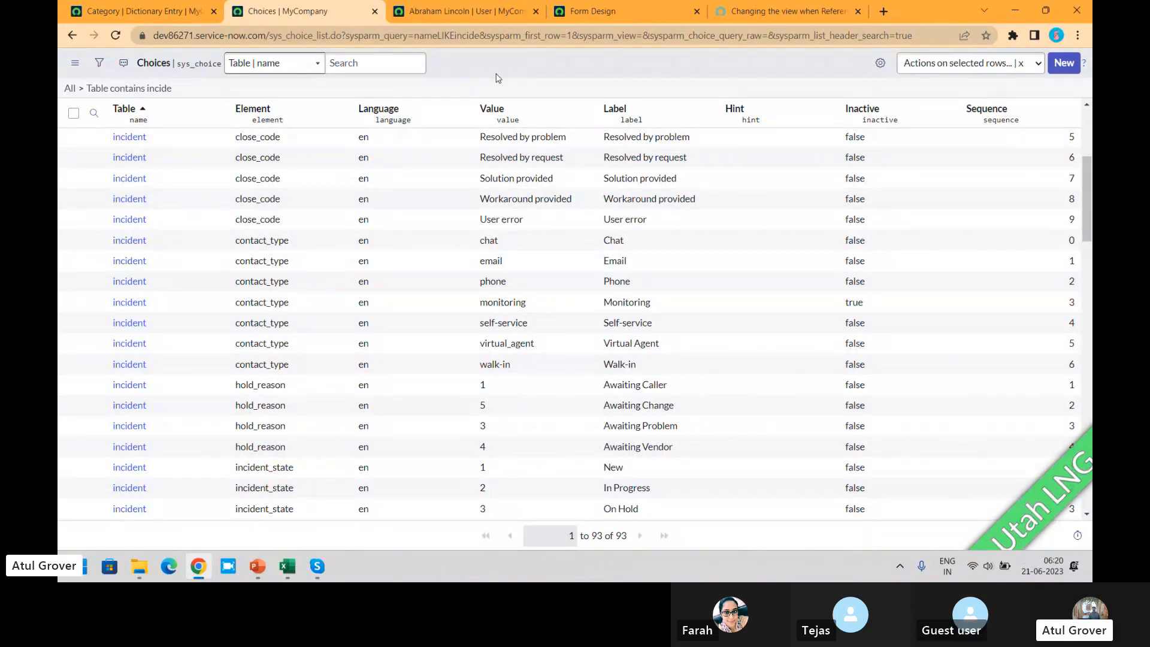
- Open the list of incidents assigned to me by filtering the navigator with "incid", and start a new incident record
click(117, 13)
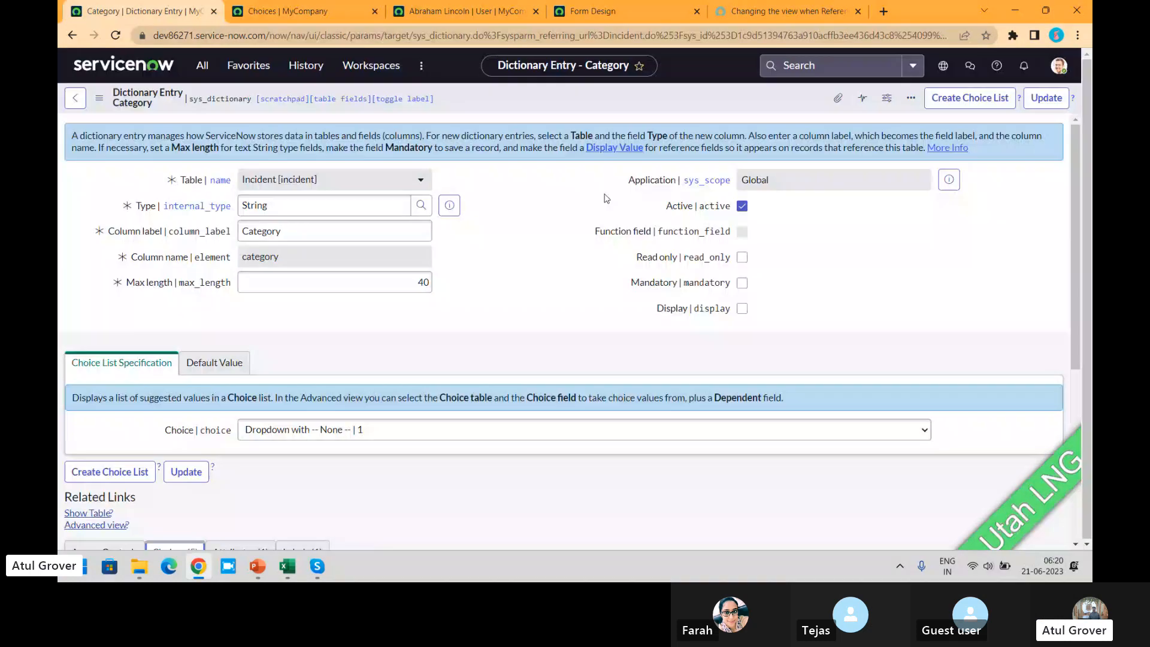
click(199, 70)
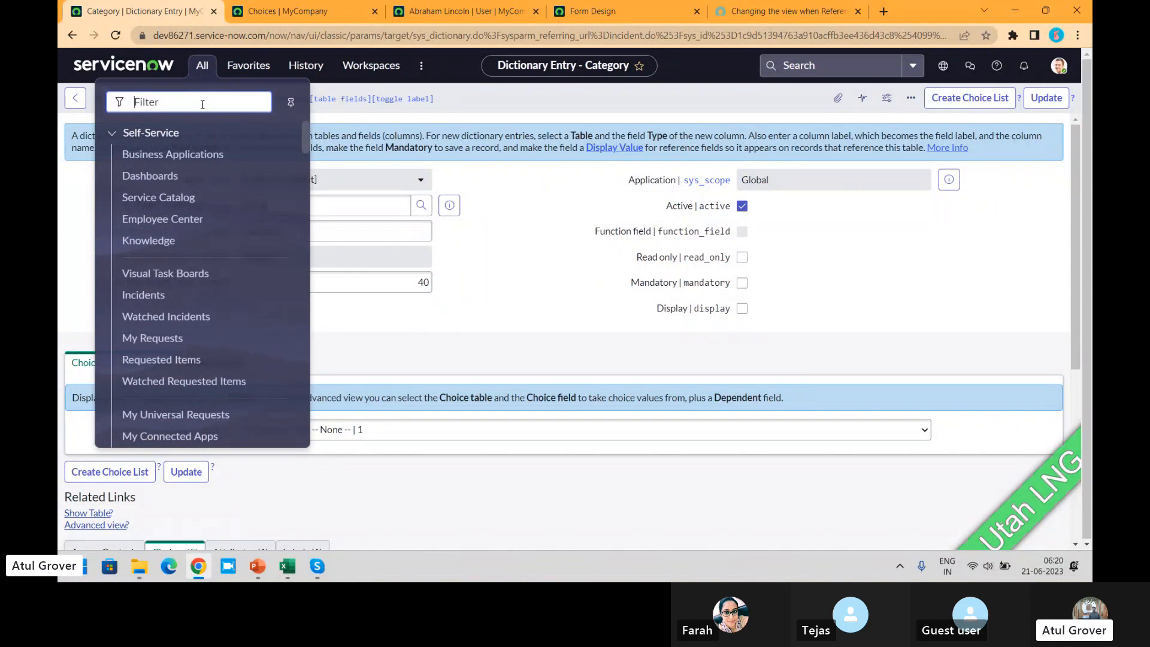
text(incid)
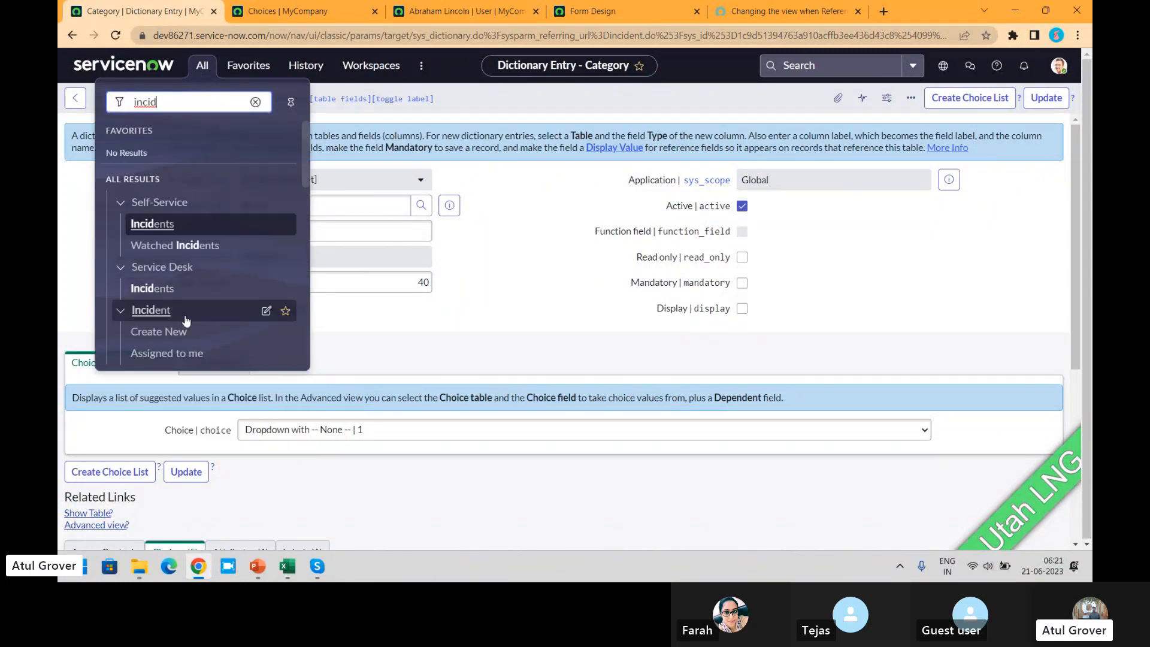
click(179, 354)
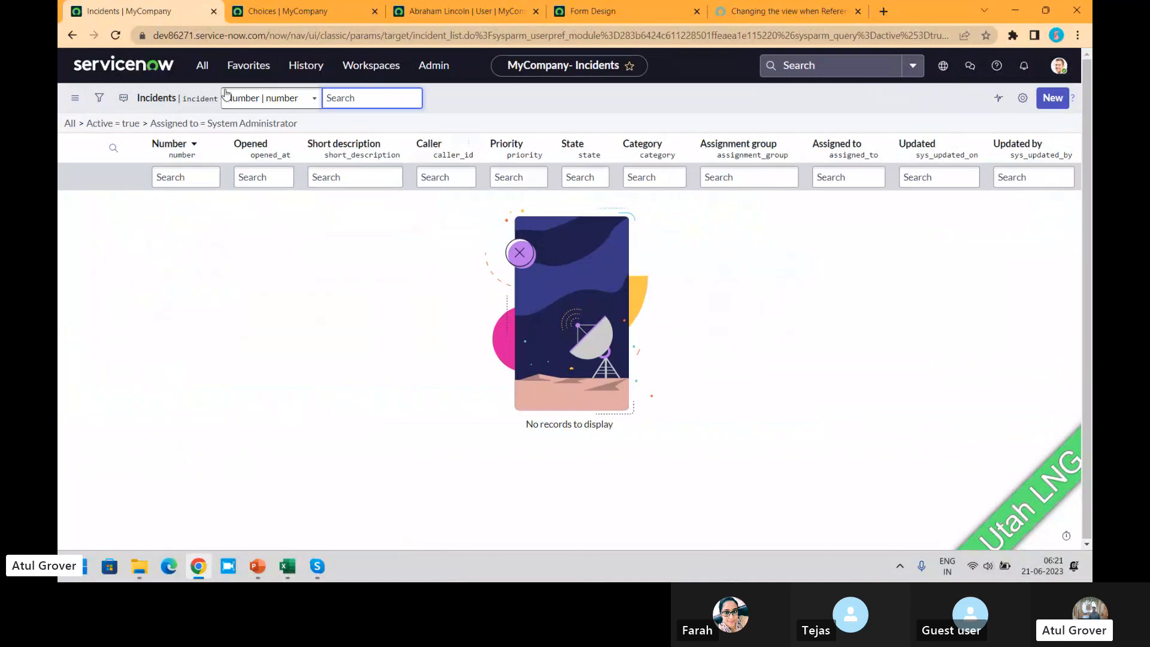
click(1054, 102)
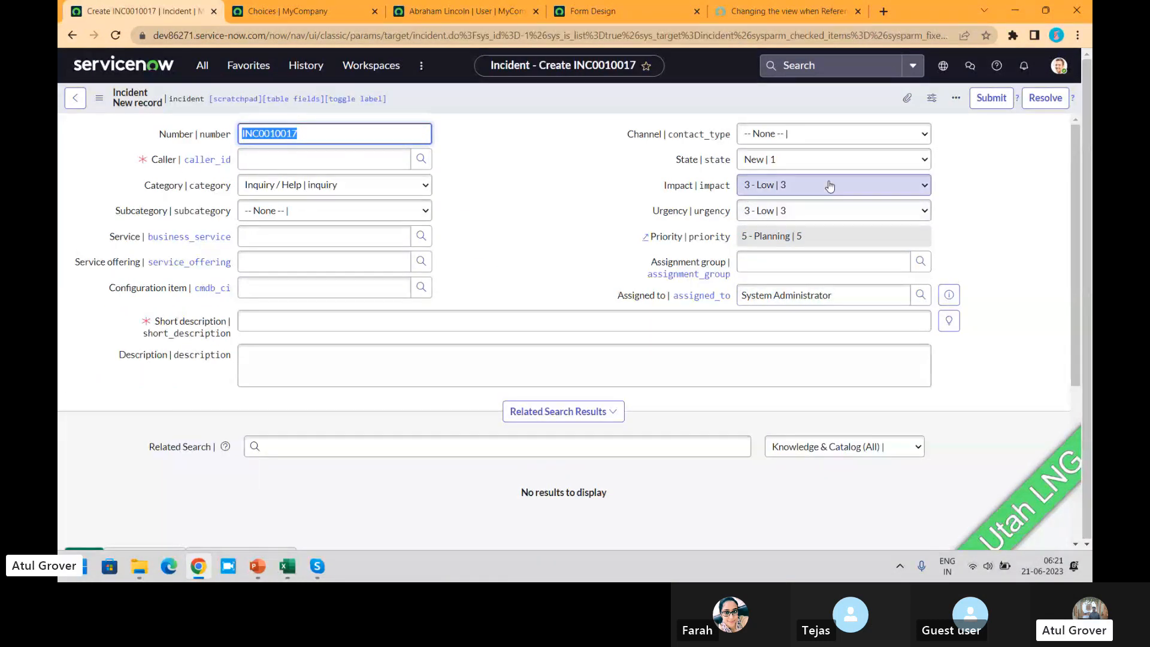
- Set both the impact and the urgency of the new incident to 1 - High
click(830, 185)
click(789, 198)
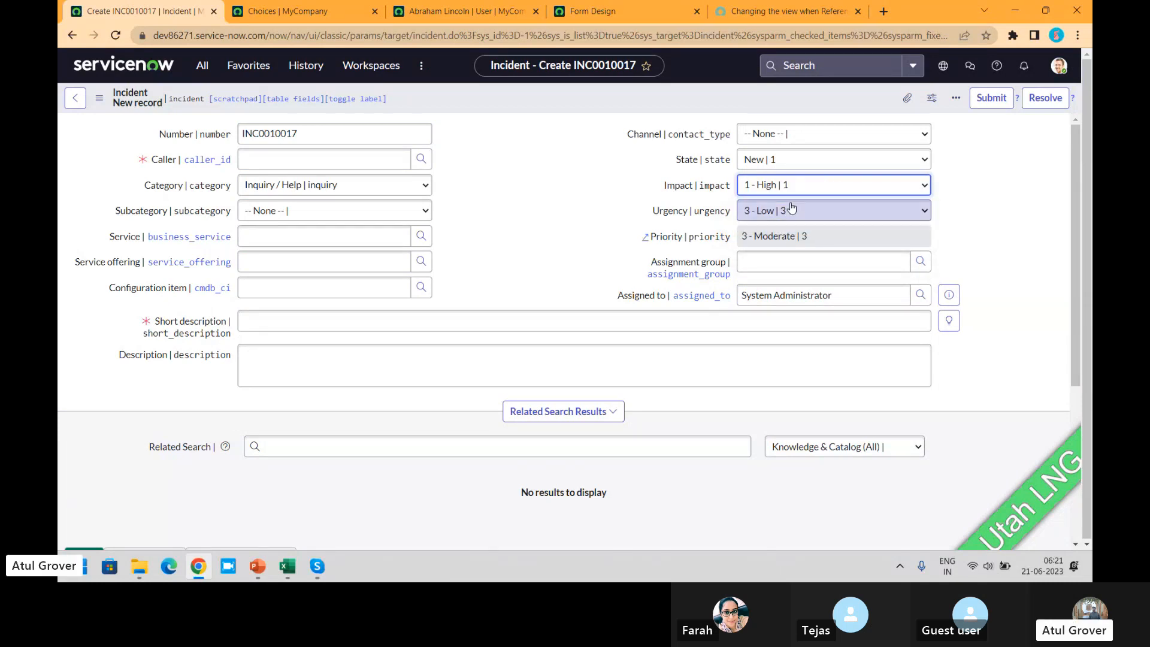
click(791, 209)
click(787, 226)
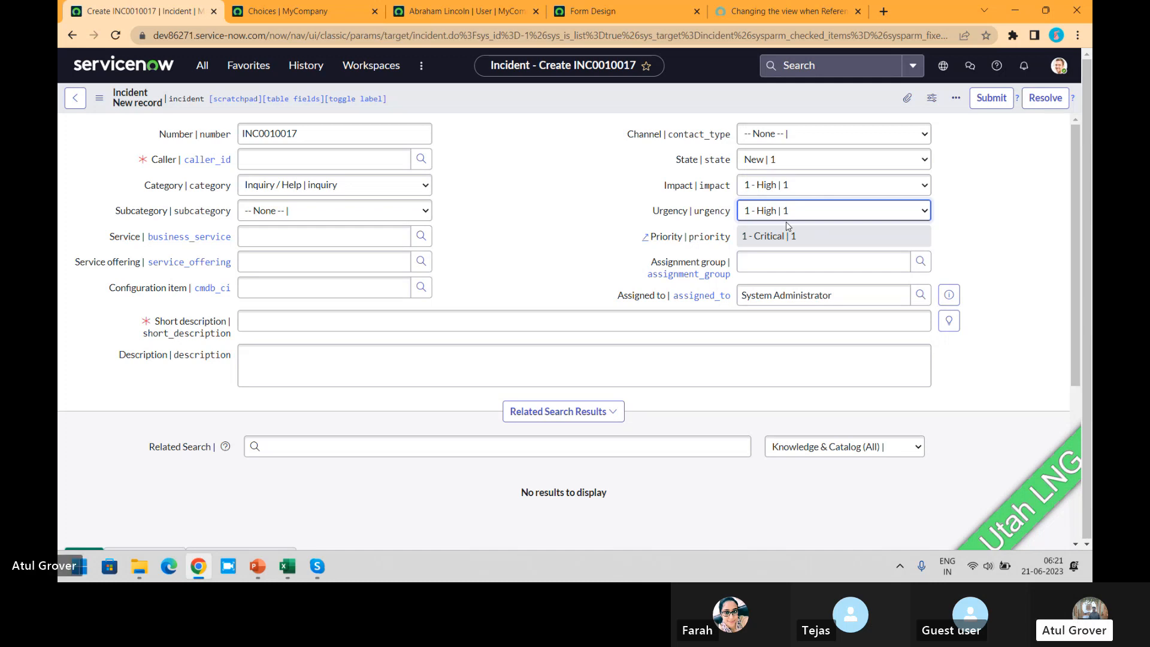
key(alt+Tab)
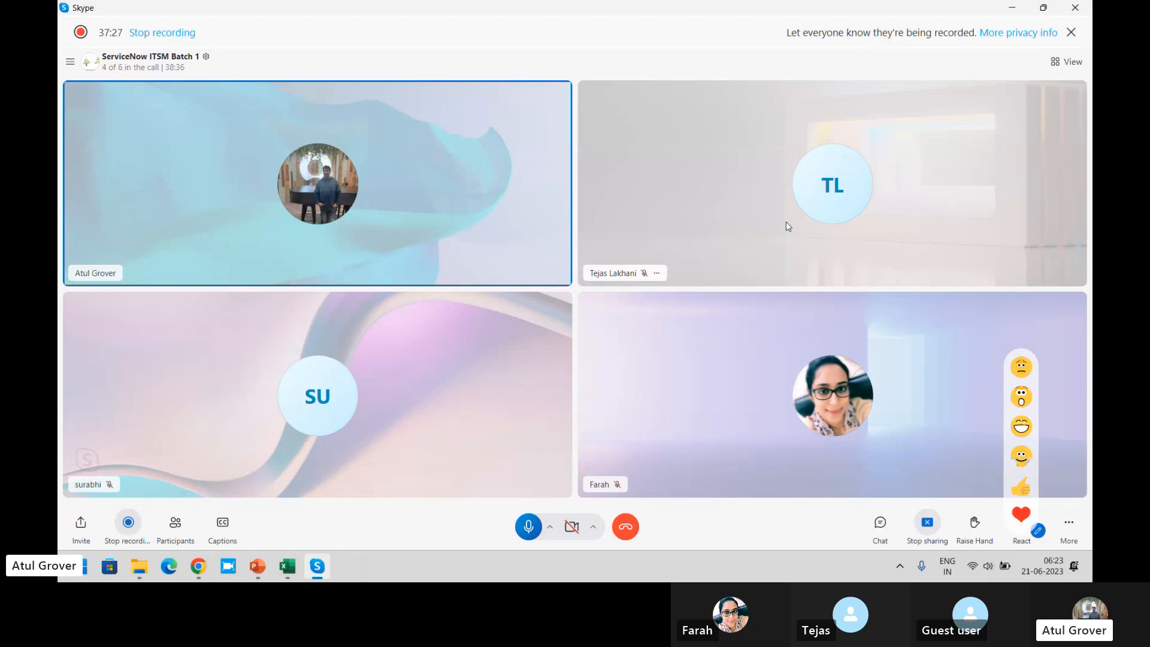
key(alt+Tab)
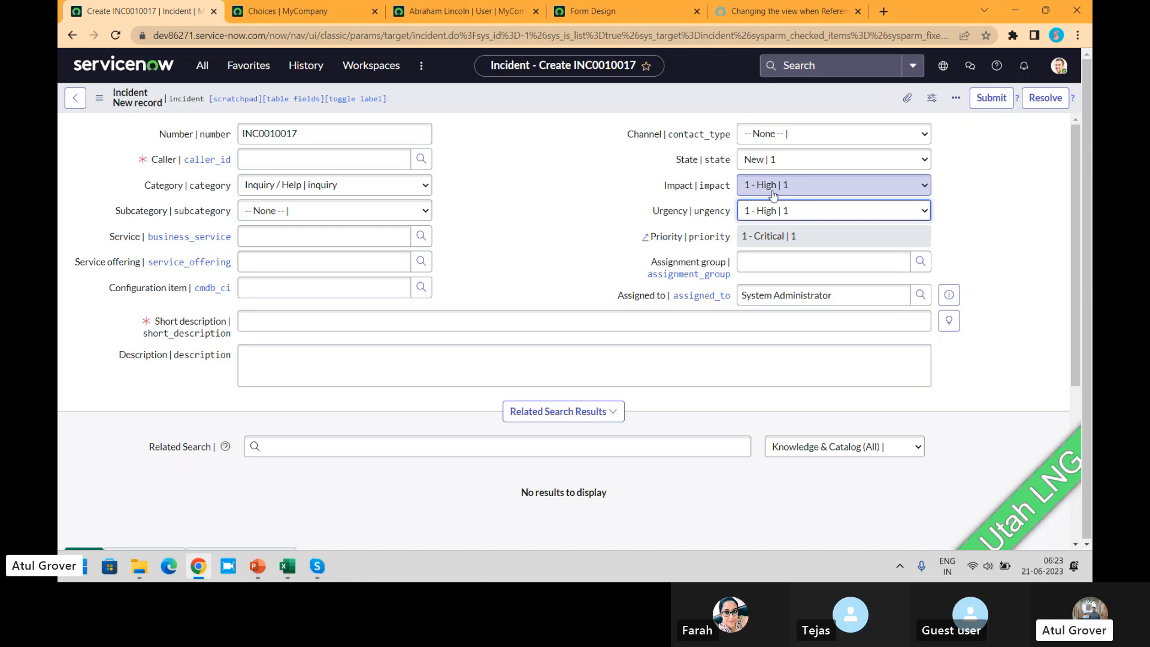
- Find Data Lookup Definitions in the navigator with "data loo" and open it, discarding the unsaved incident
click(203, 66)
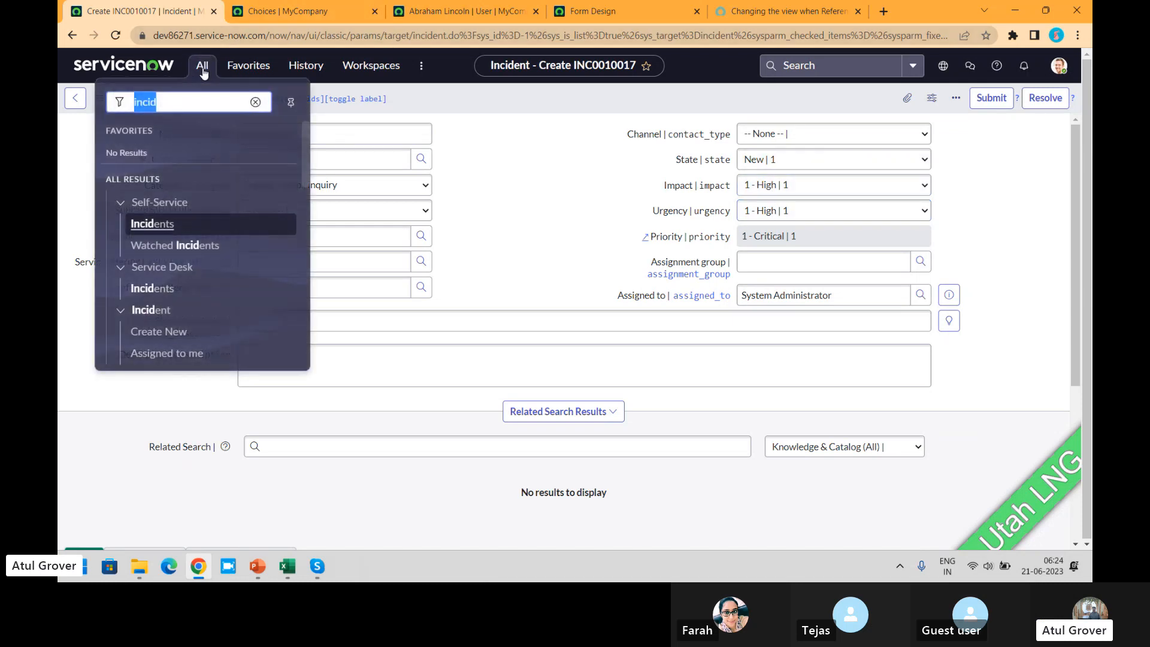
text(data loo)
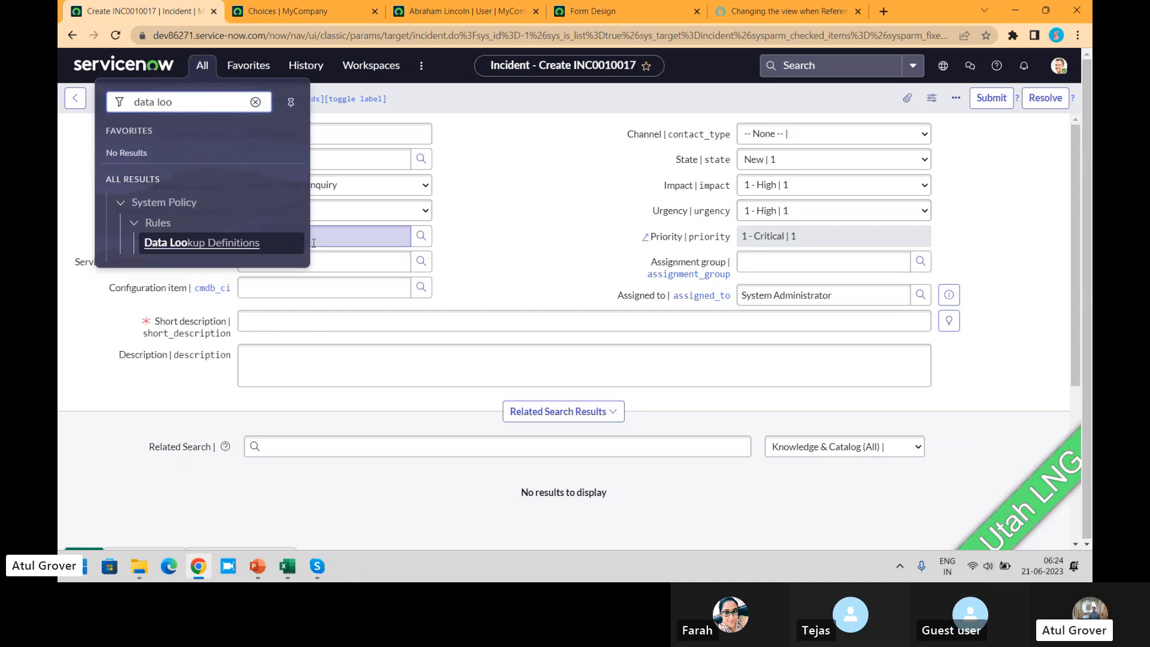
click(175, 242)
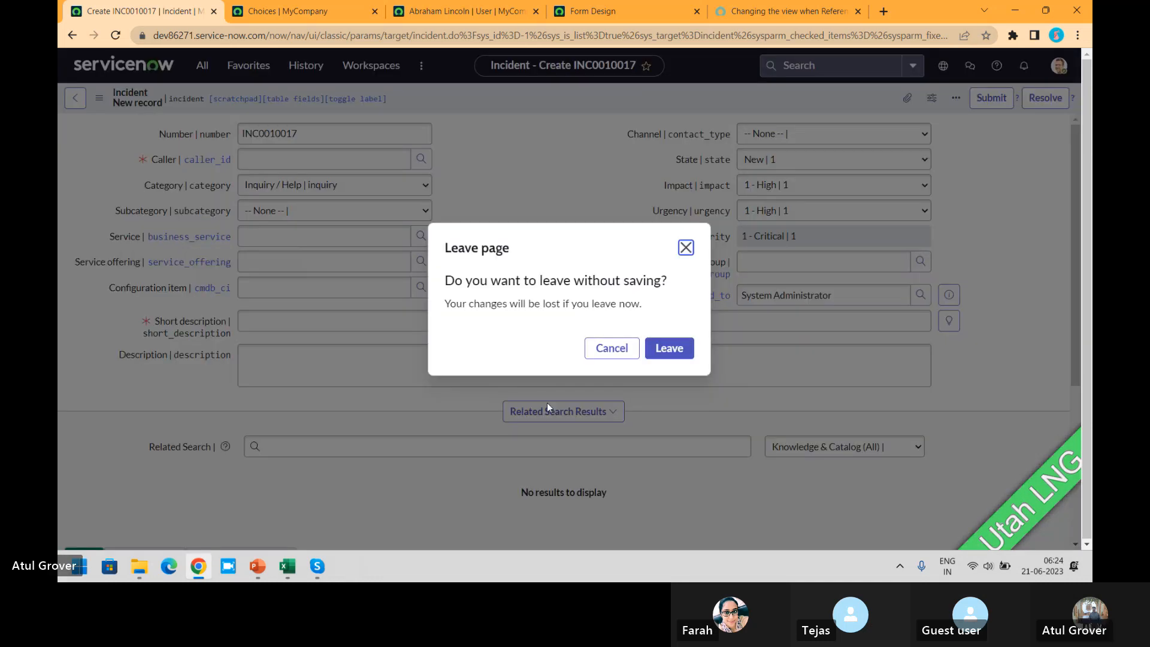
click(673, 351)
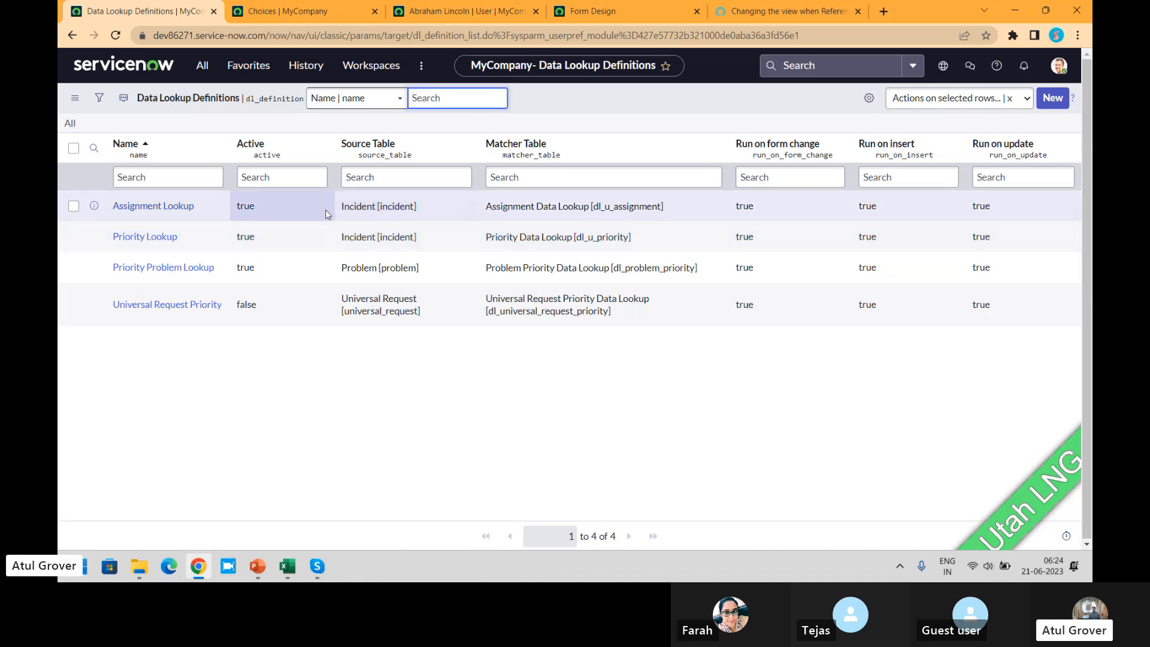
- Copy the Priority Lookup's matcher table name and open that table's record list through the navigator with dl_u_priority.LIST
drag(634, 240, 578, 239)
key(ctrl+c)
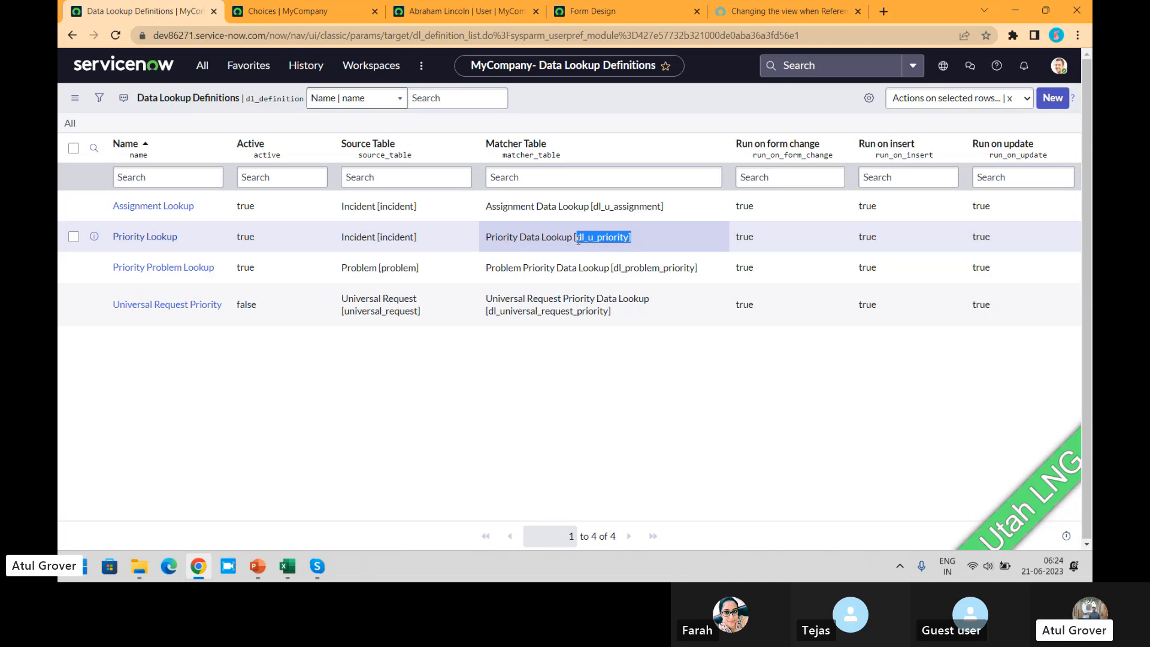
click(202, 67)
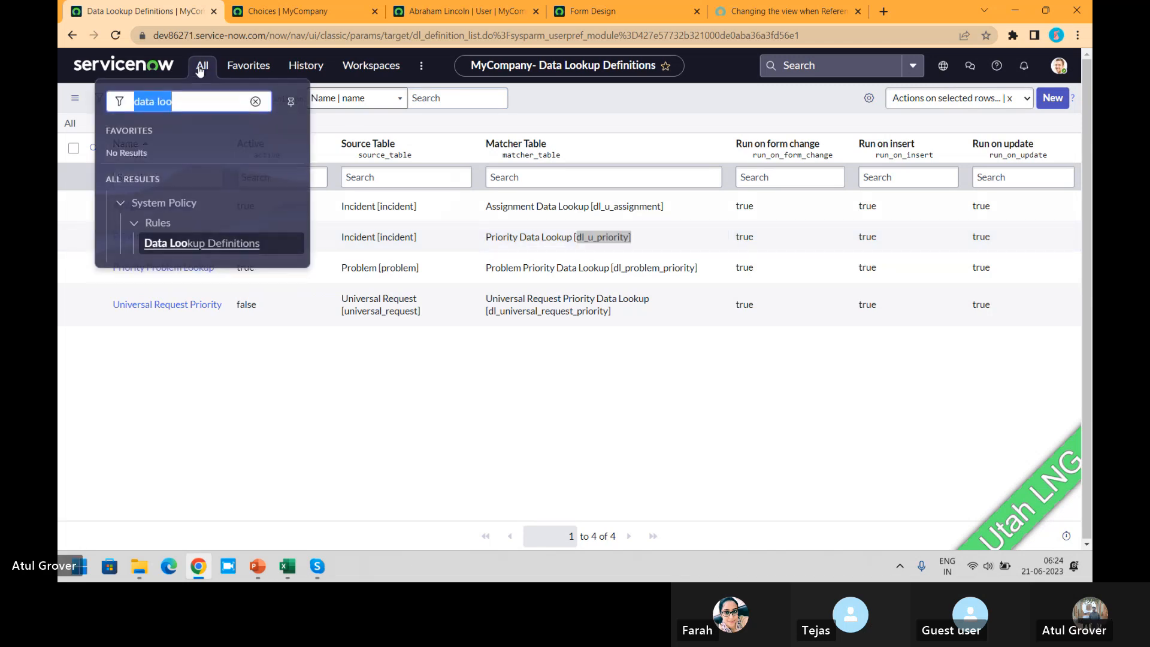
key(ctrl+v)
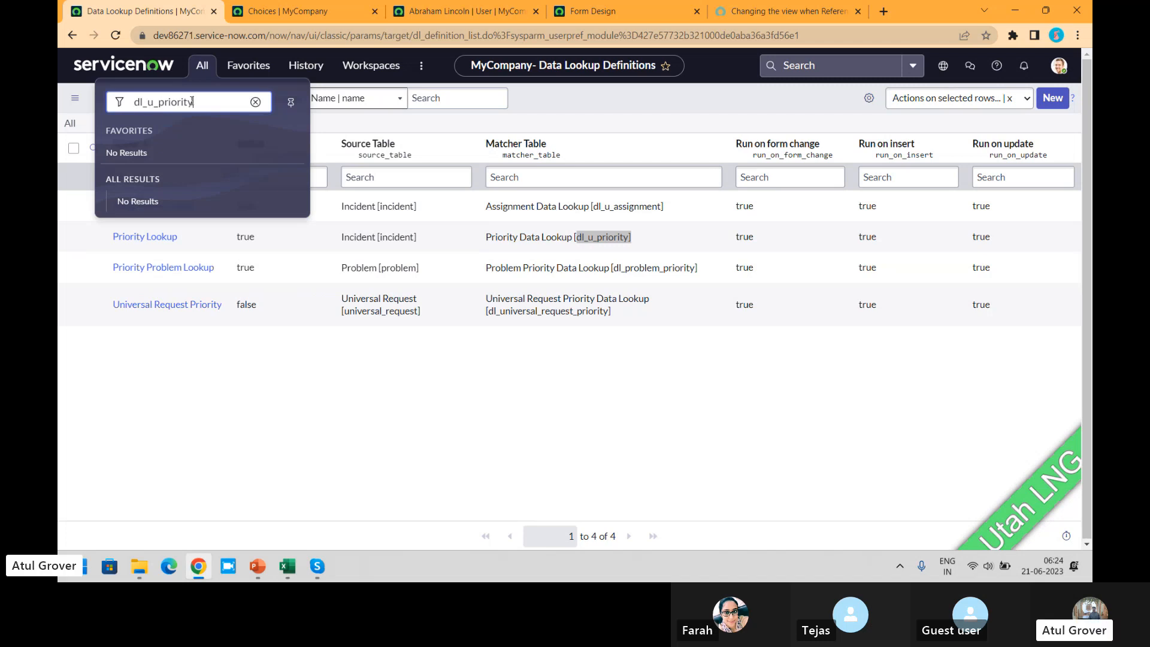
text(.LIST)
key(Return)
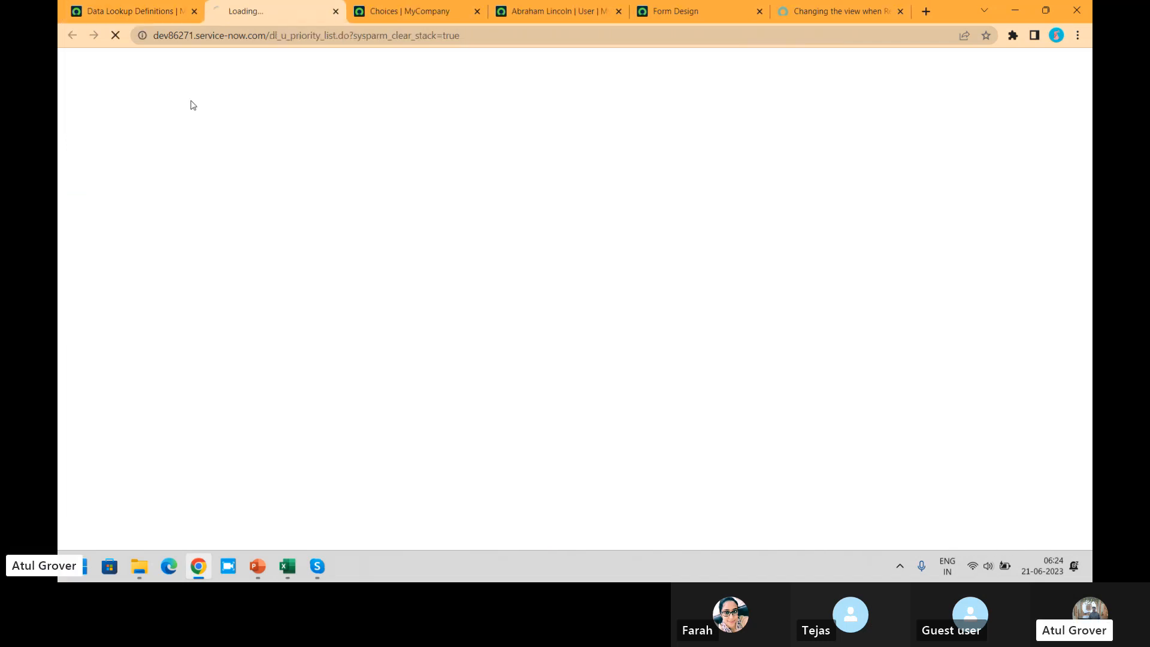
- Demonstrate the dl_u_priority.LIST navigator entry again from Data Lookup Definitions without running it, and return to the Priority Data Lookups list
click(153, 12)
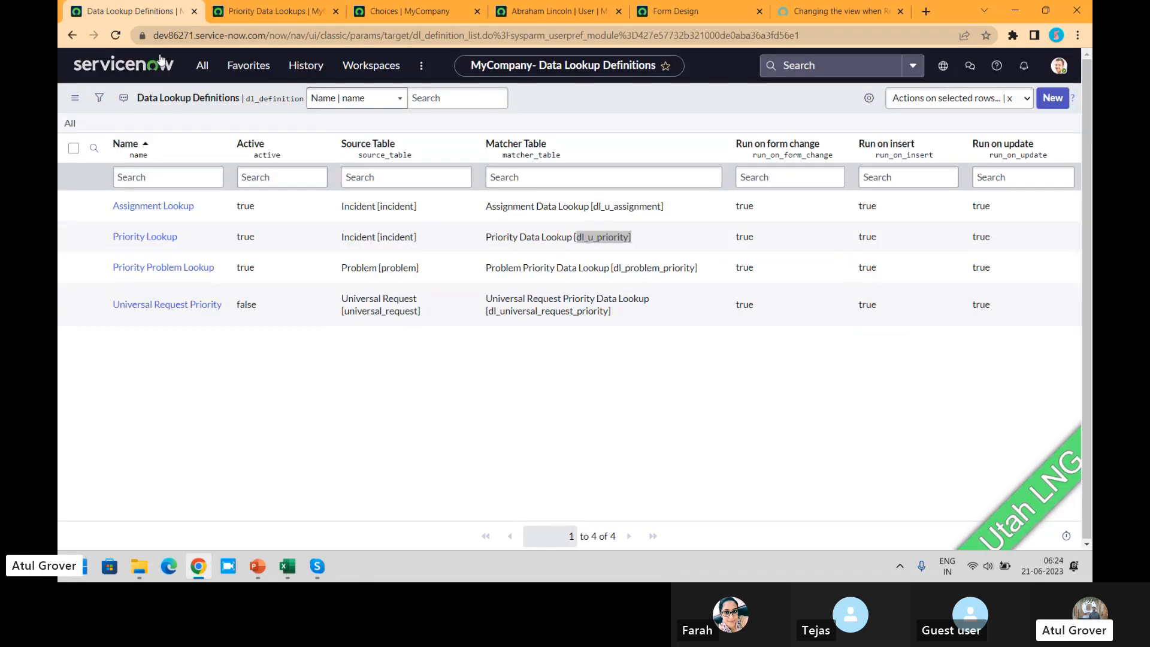
click(204, 69)
key(ctrl+v)
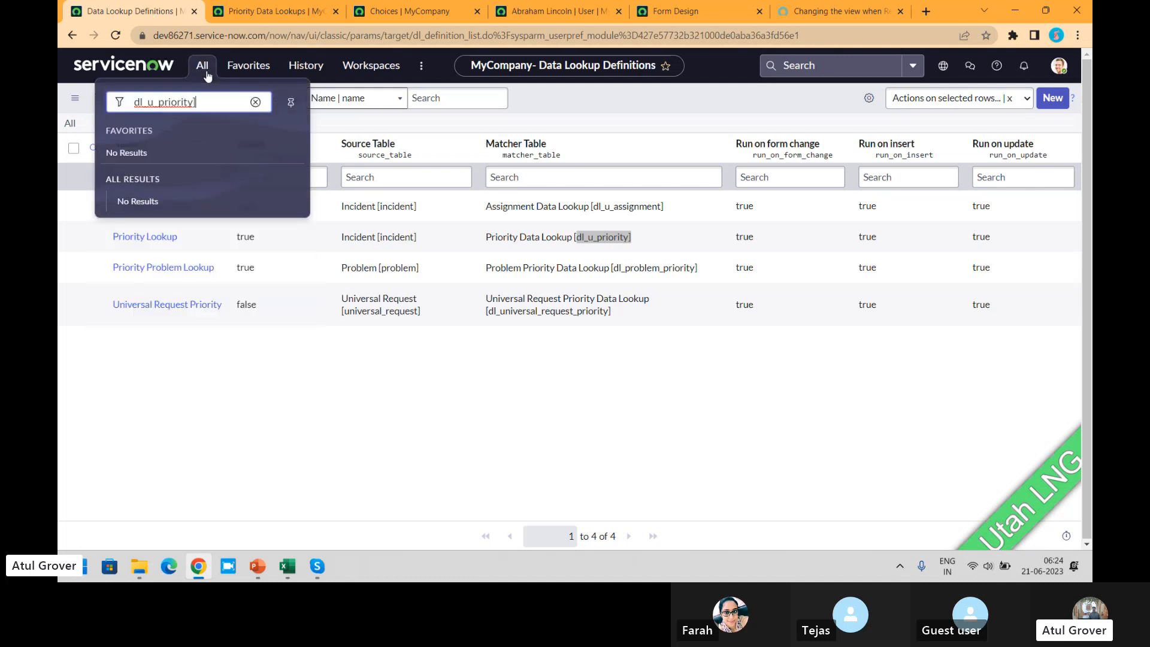
text(.list)
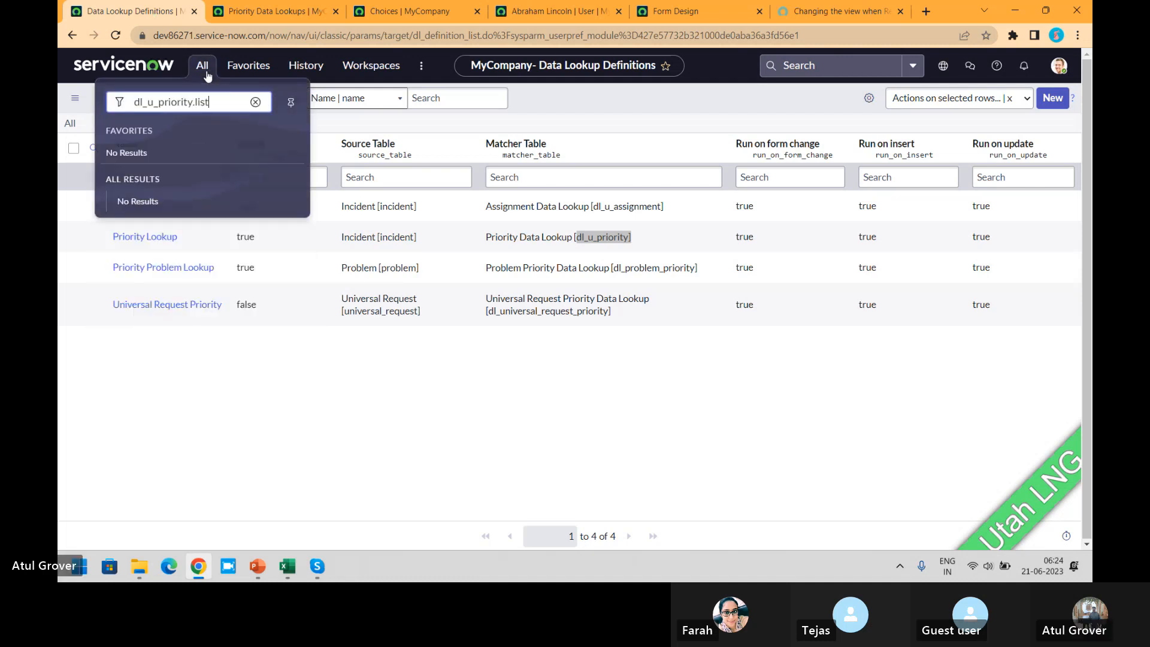
key(BackSpace)
key(BackSpace)
key(BackSpace)
key(BackSpace)
text(LIST)
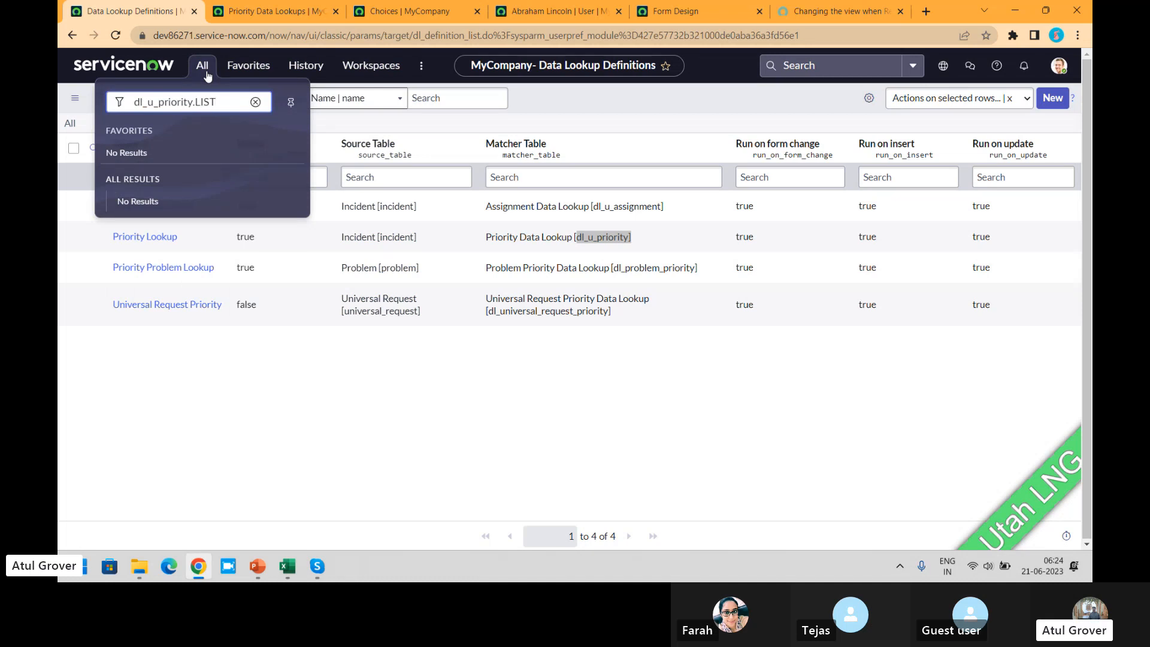
click(277, 12)
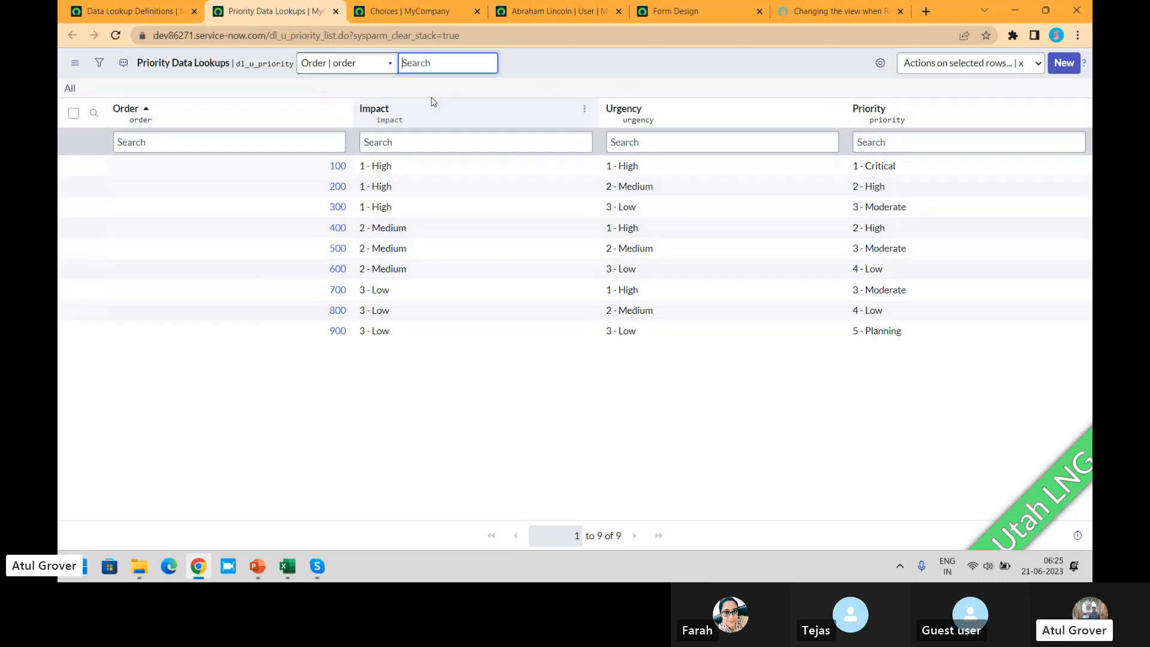
- Open the Priority Lookup definition and examine its matcher and setter field definitions
click(130, 11)
click(160, 241)
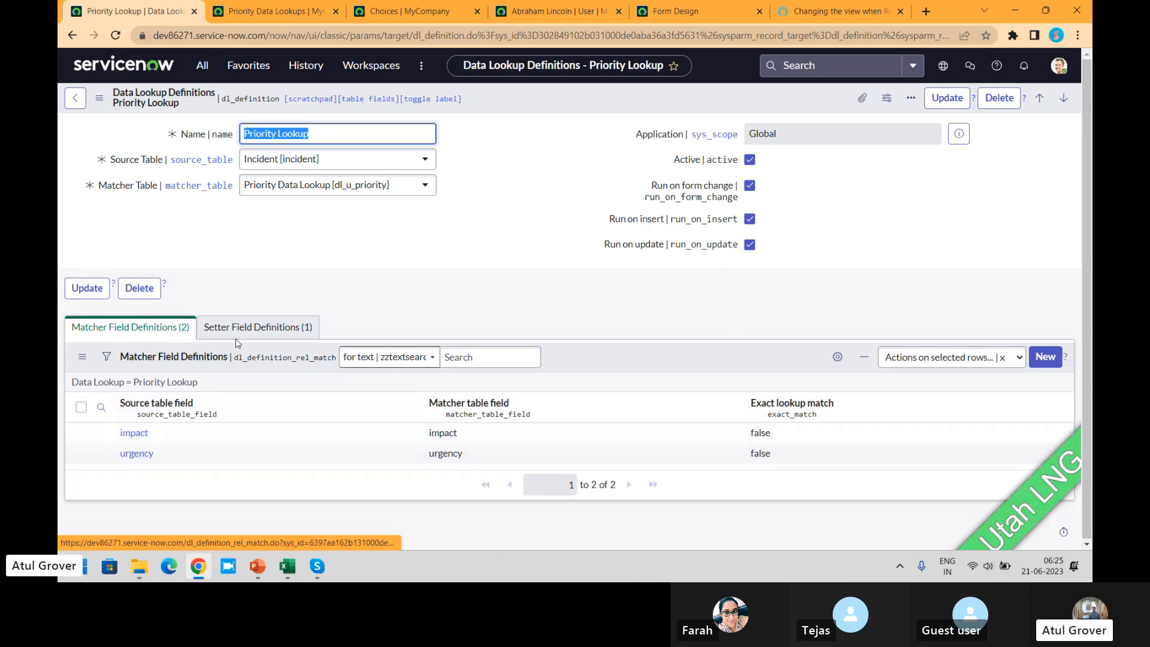
click(258, 329)
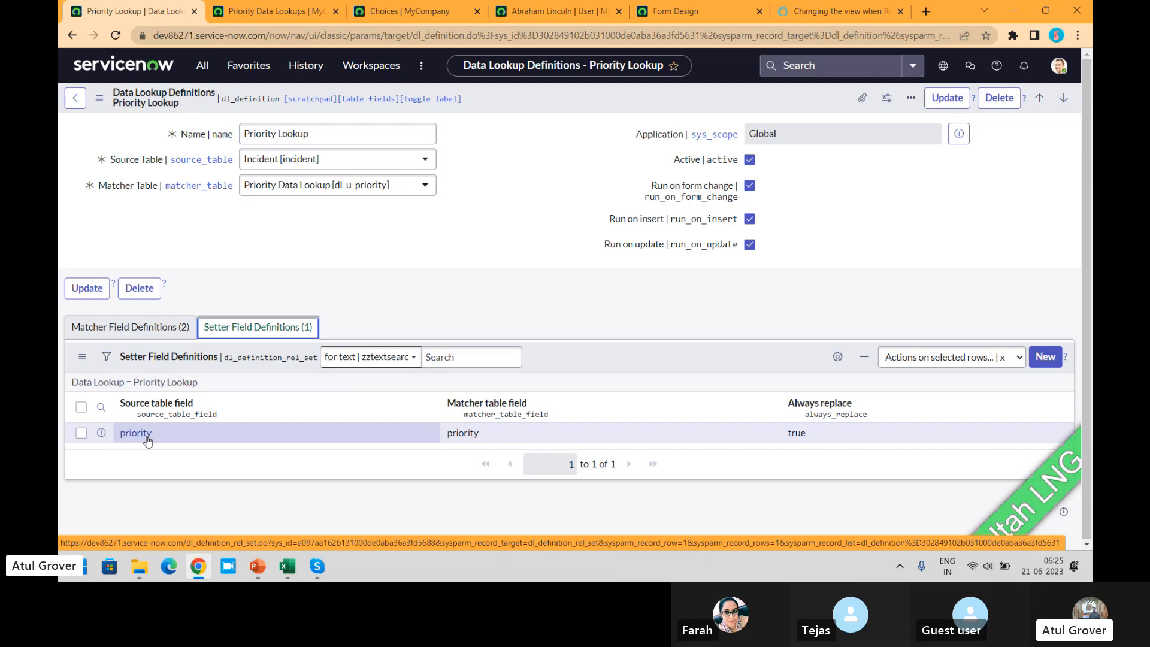
click(434, 241)
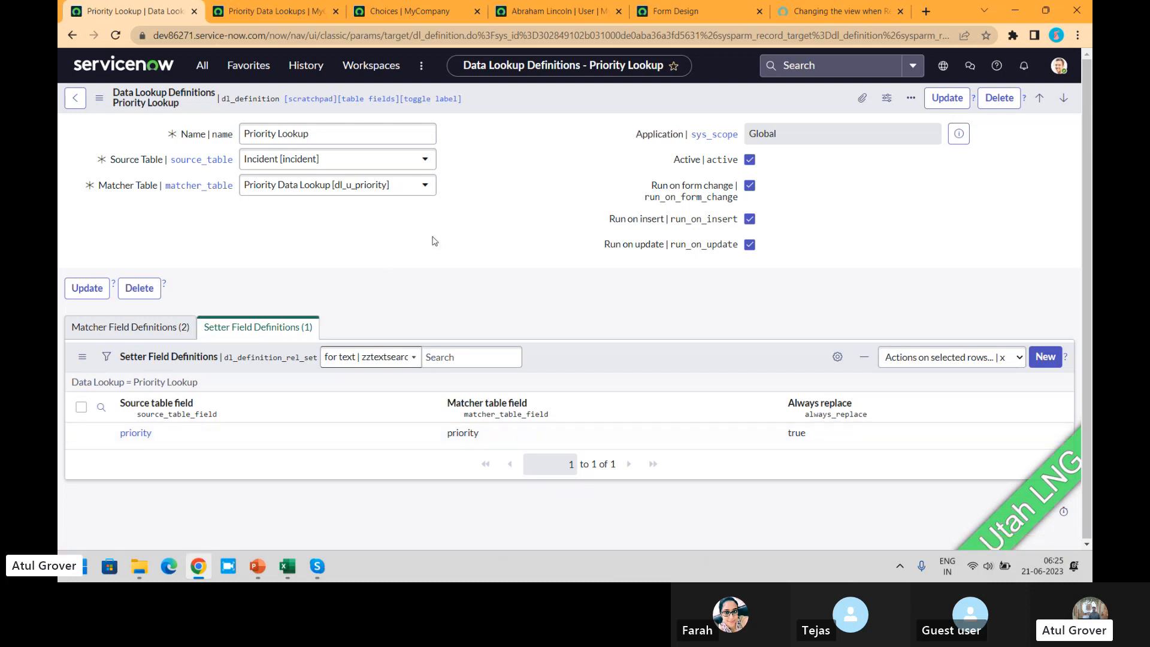
- Compare the Priority Lookup's matcher fields with the Priority Data Lookups records and highlight the priority value of the row with order 900
click(276, 11)
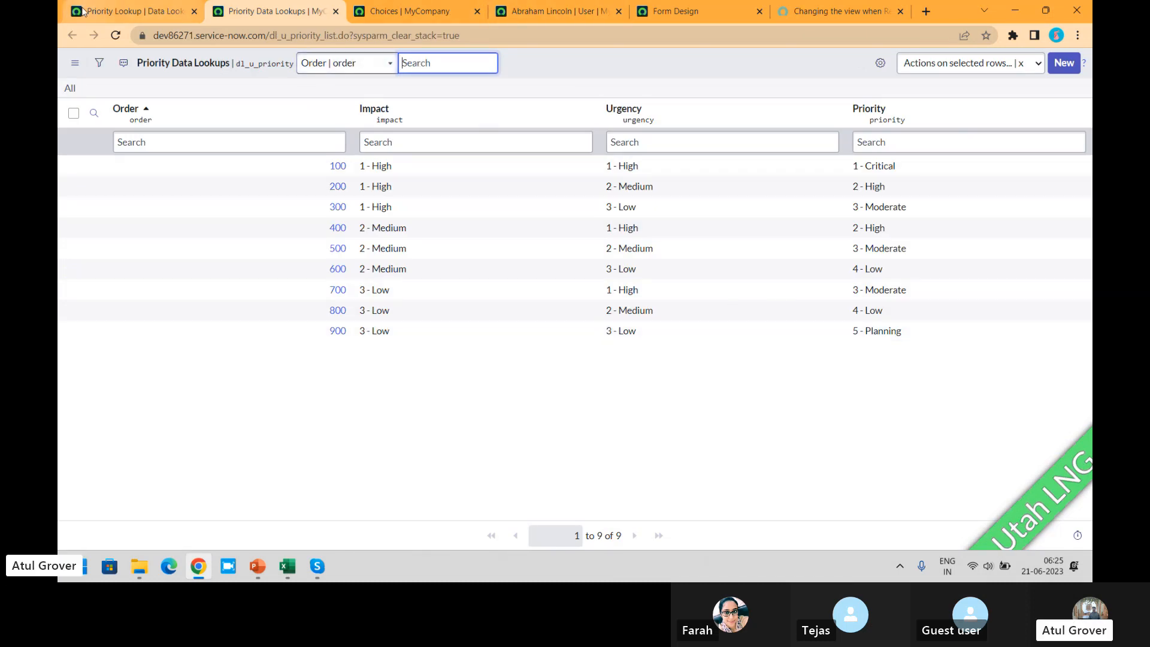
click(133, 13)
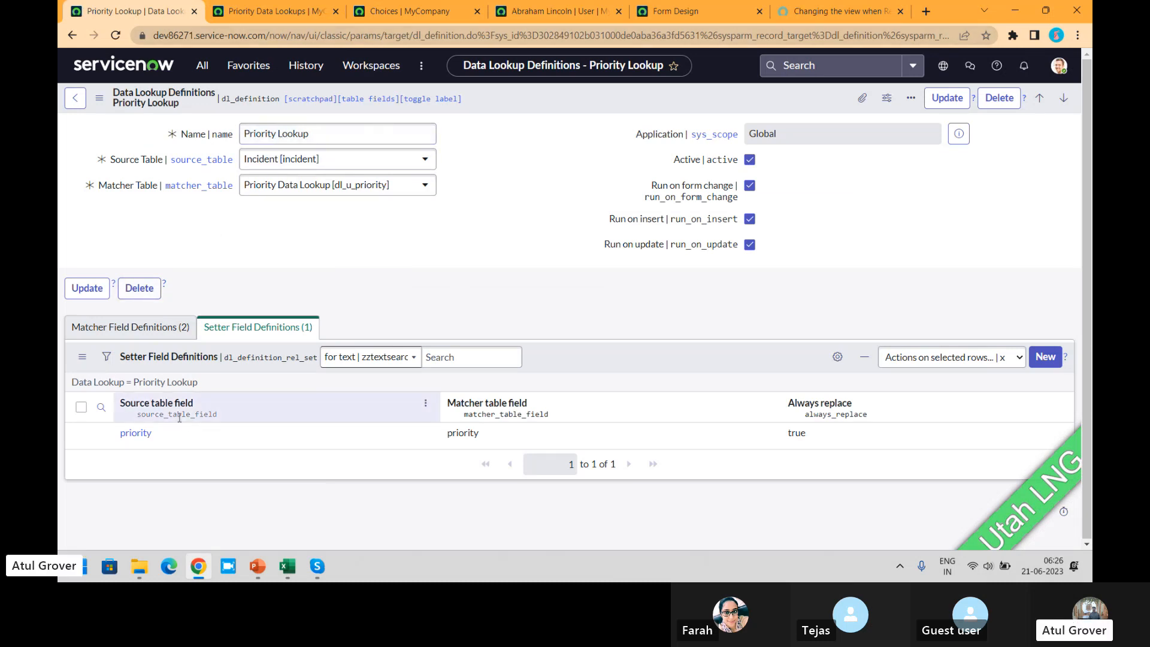
click(135, 327)
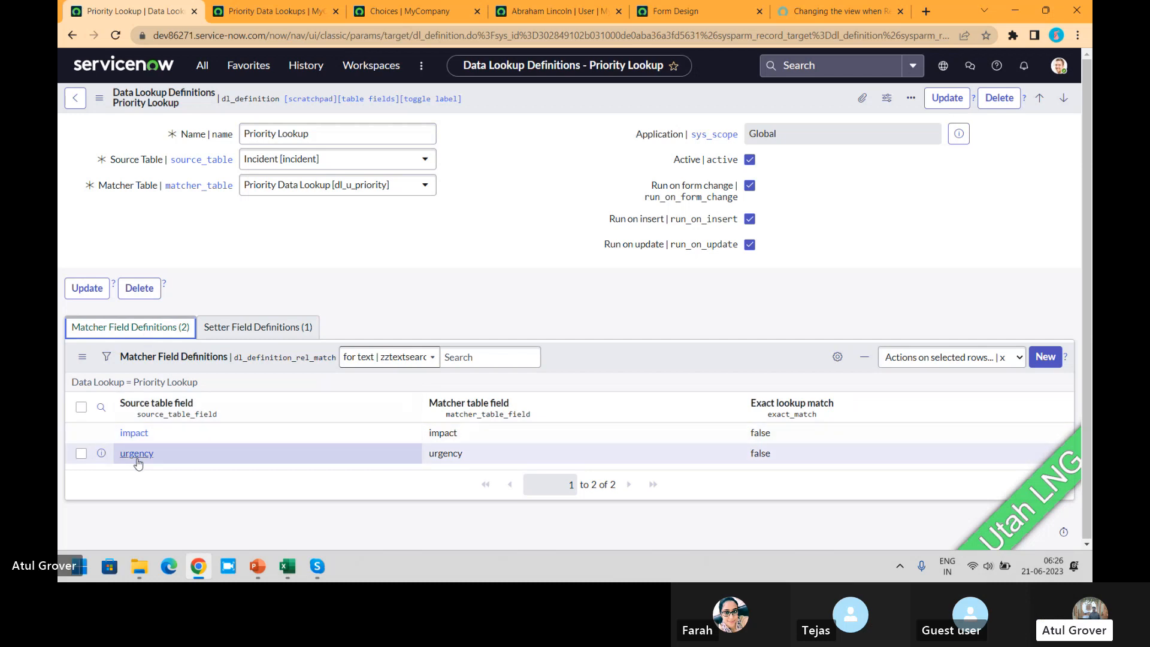
click(269, 11)
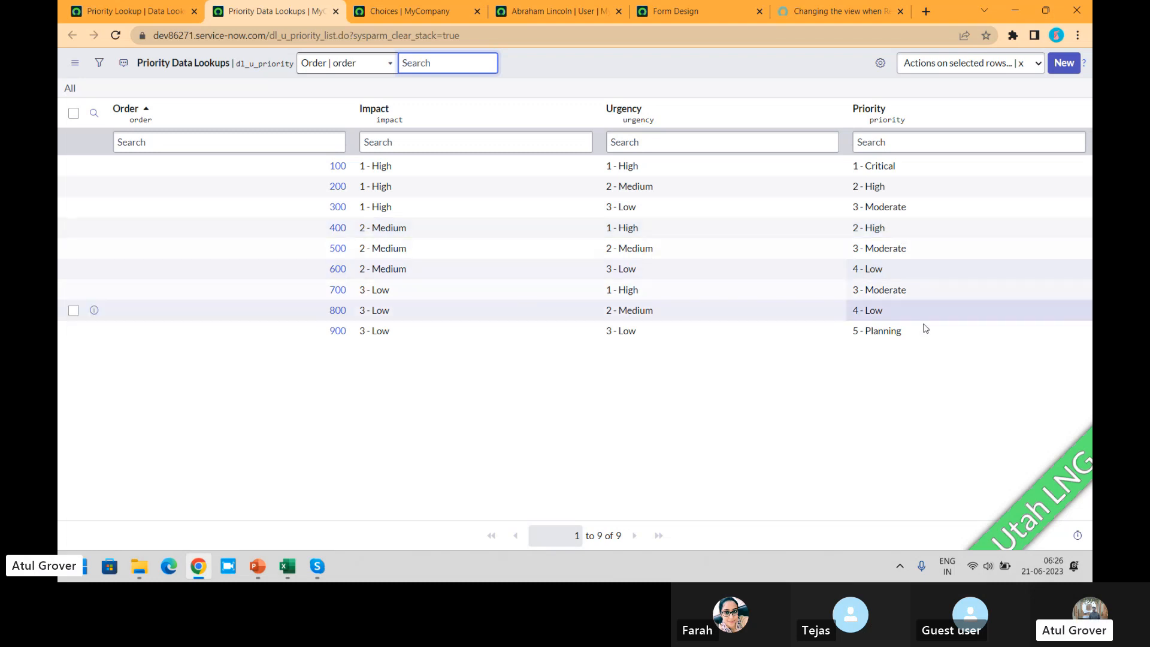
drag(916, 333, 851, 340)
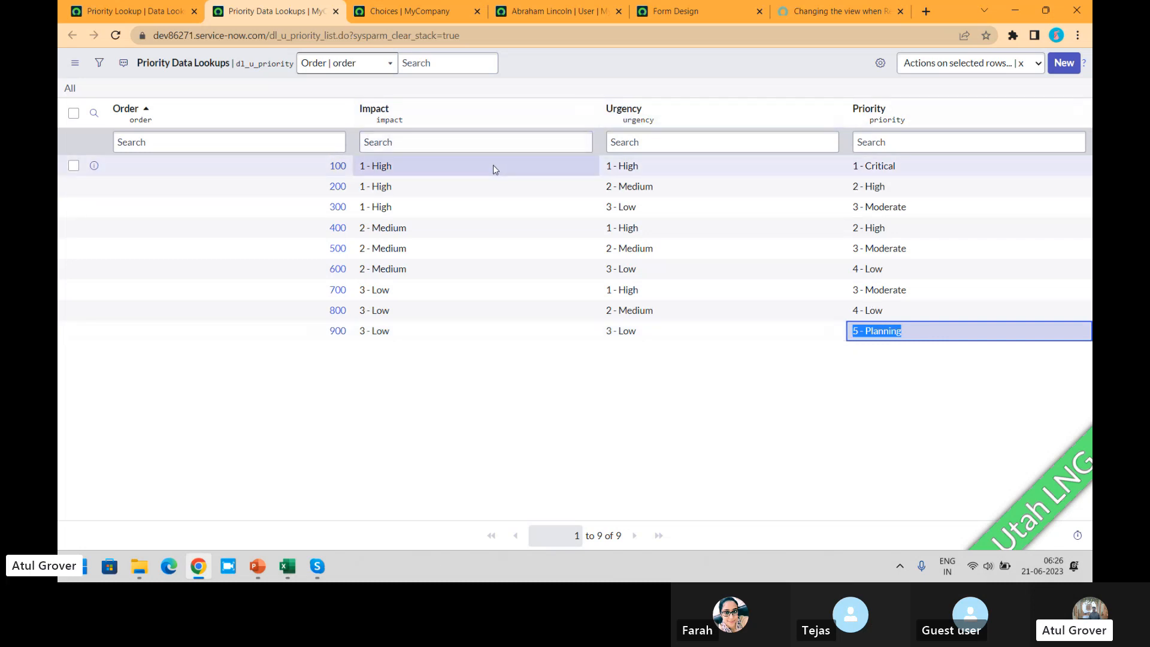
- Review the Priority Lookup's matcher fields against the Priority Data Lookups records once more, and switch to the Skype call window
click(131, 11)
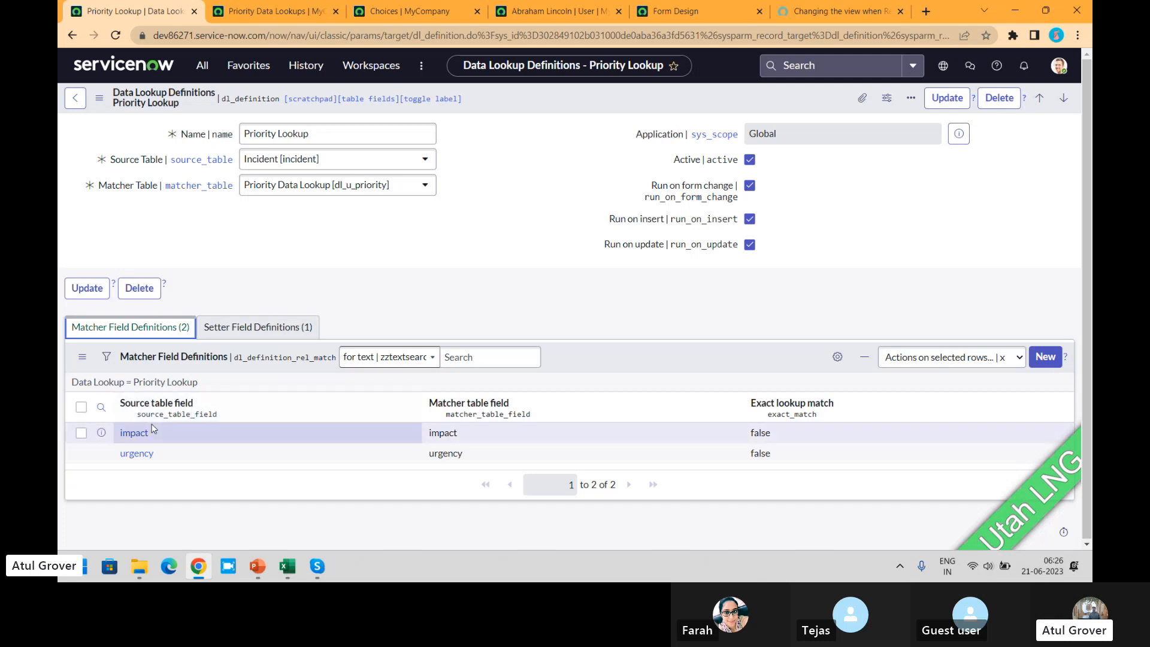
click(273, 12)
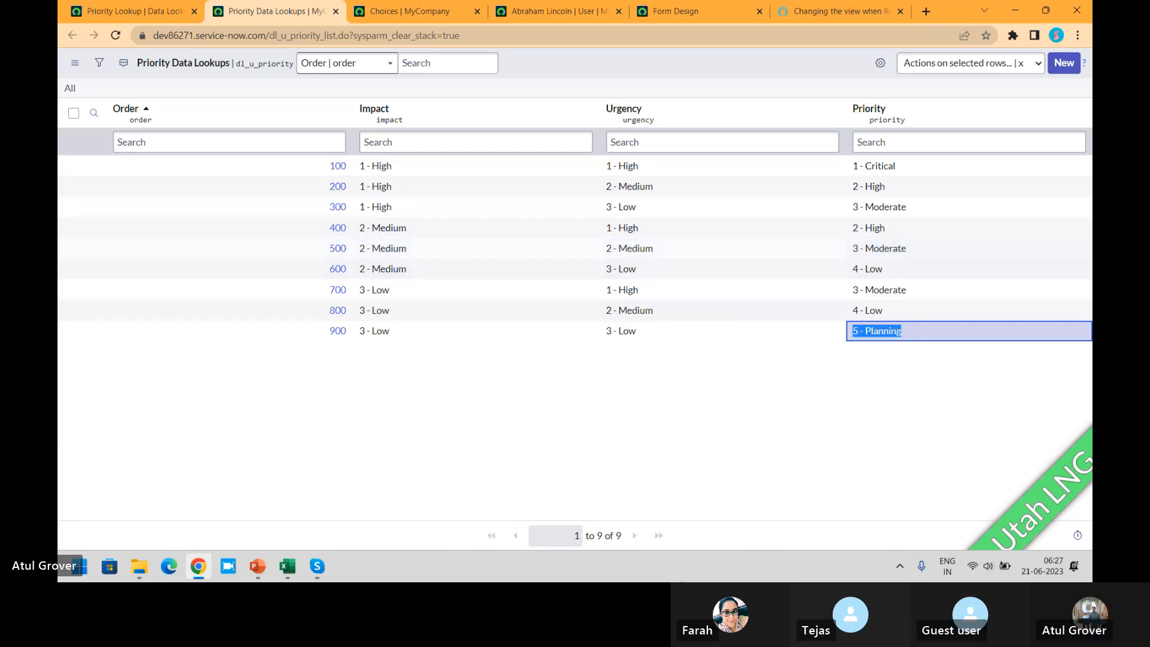
click(317, 566)
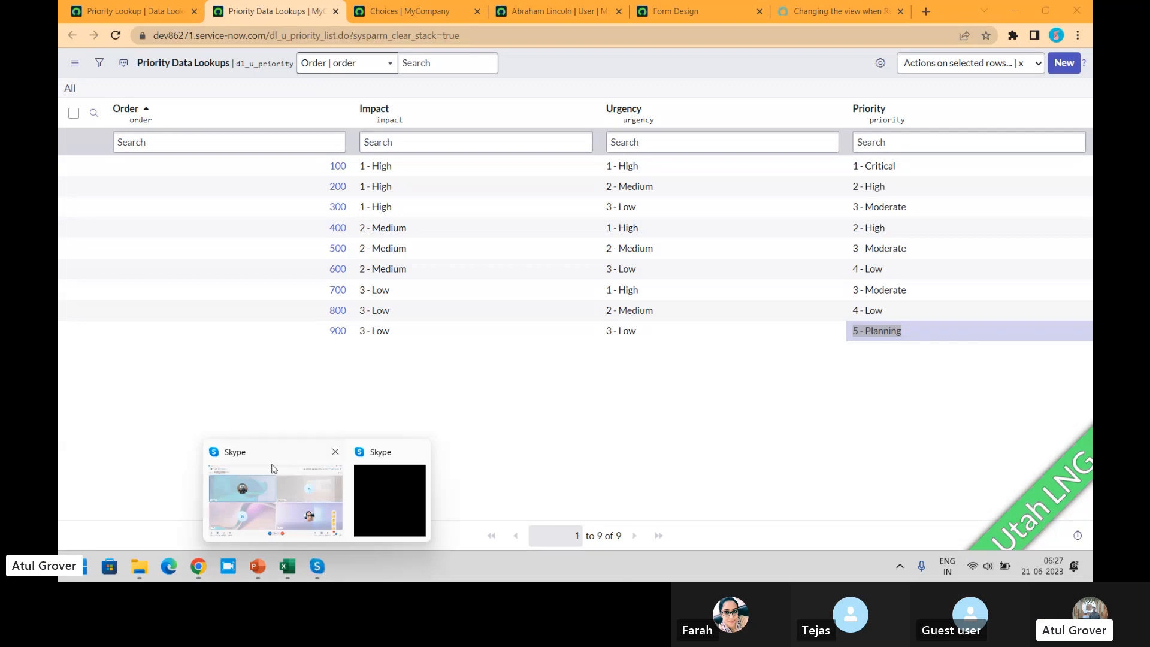
click(261, 487)
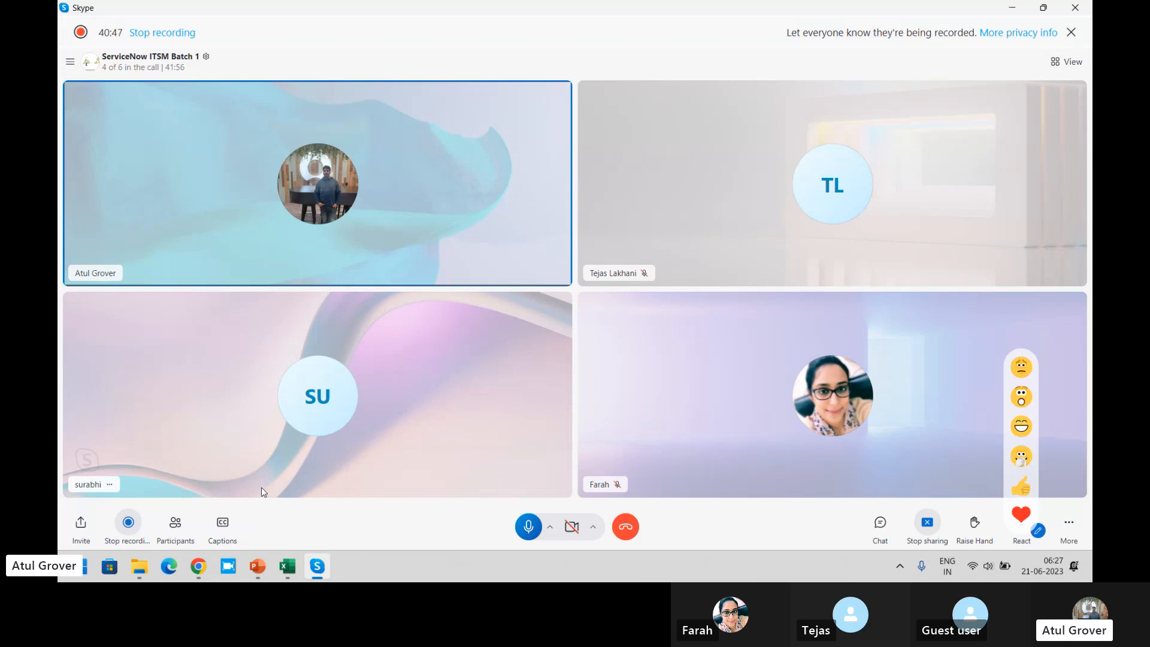
- Switch to the ITSM_Master presentation in PowerPoint, show slide 27 on major incidents and parent-child incidents, and return to the Skype call
click(259, 563)
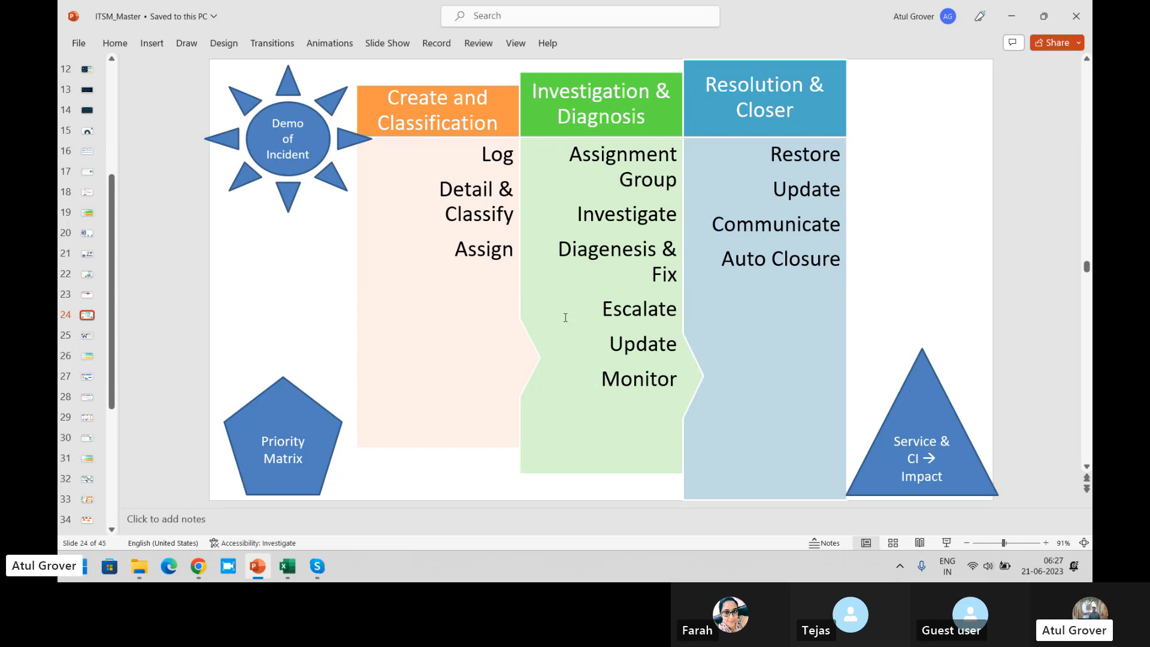
key(Down)
key(Down)
key(Down)
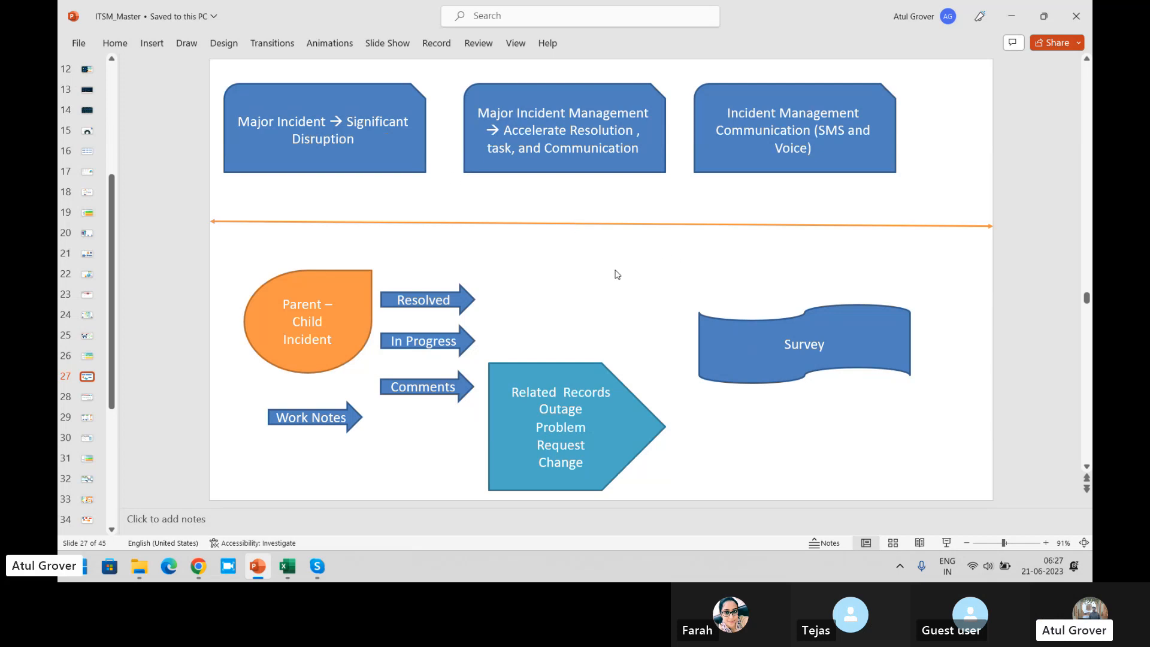
scroll(617, 274, down, 1)
key(alt+Tab)
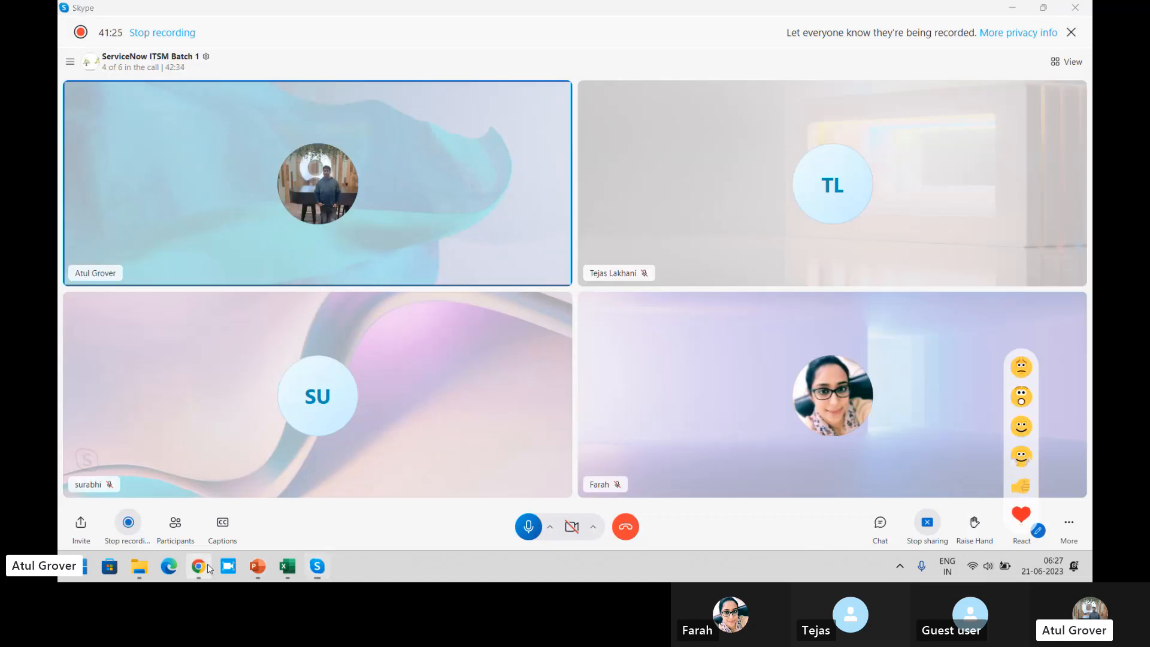
- Switch to ServiceNow in Chrome, filter the navigator by "major", look through the Major Incidents modules, and return to the Skype call
click(198, 566)
click(120, 10)
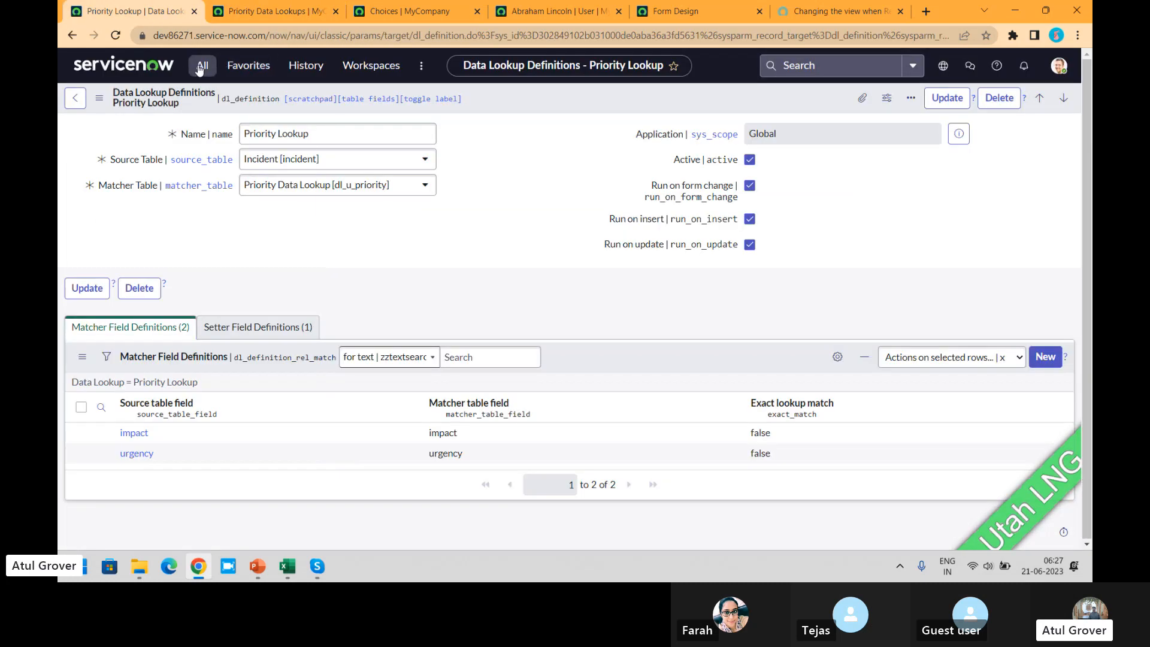
click(201, 66)
text(major)
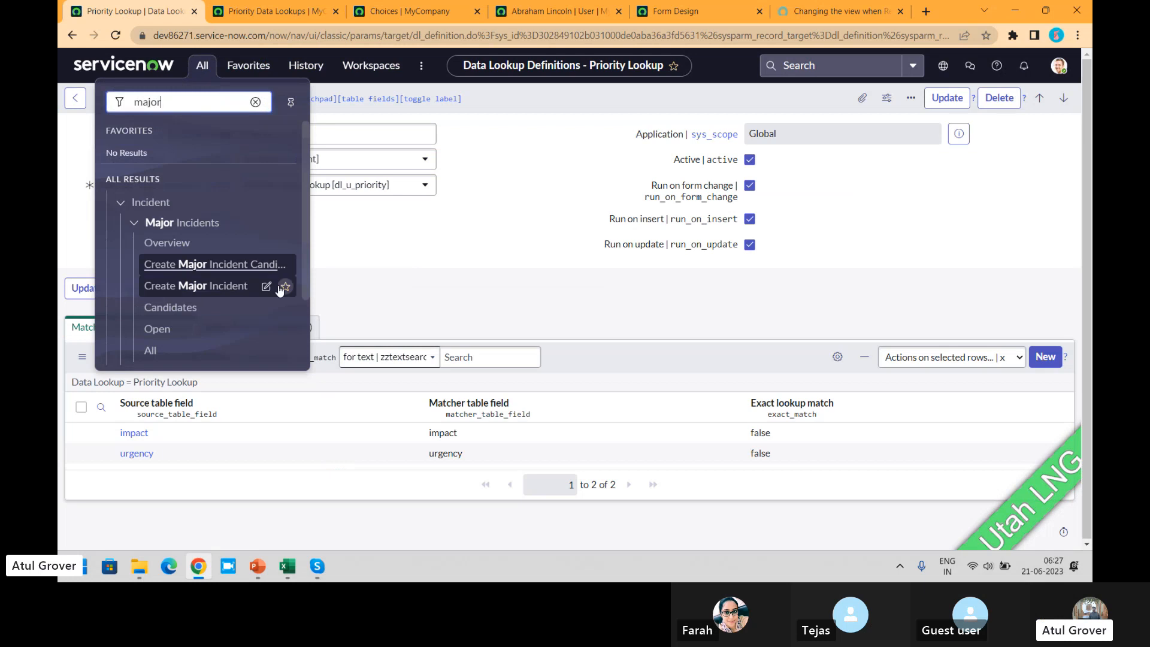
drag(304, 233, 302, 285)
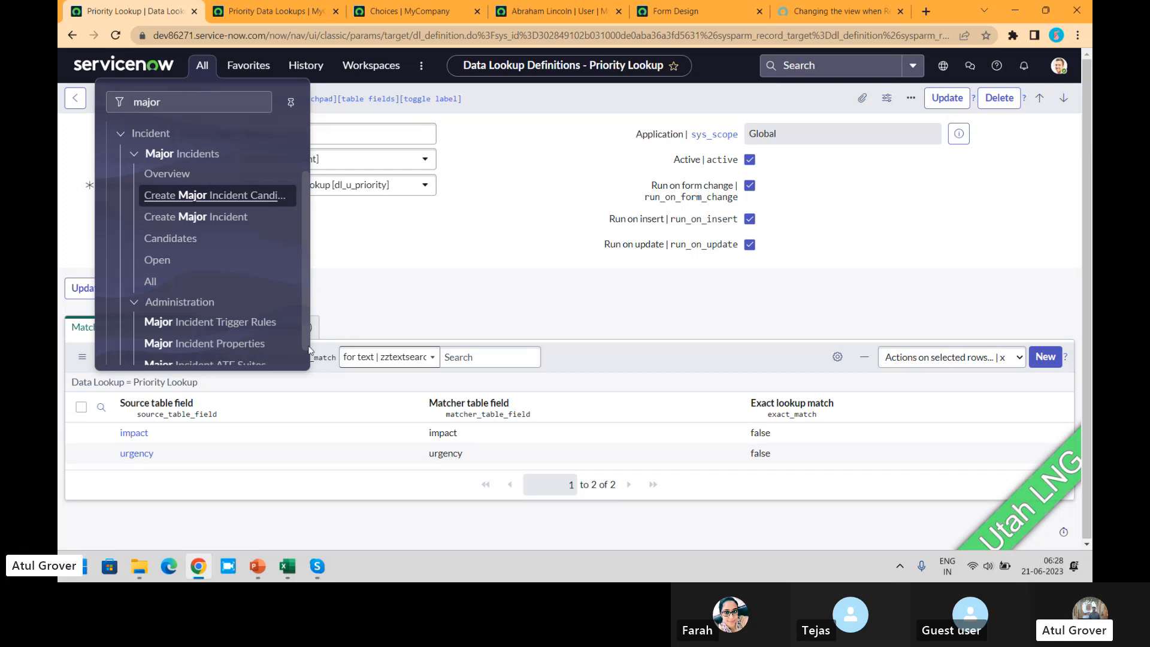
click(318, 566)
click(276, 508)
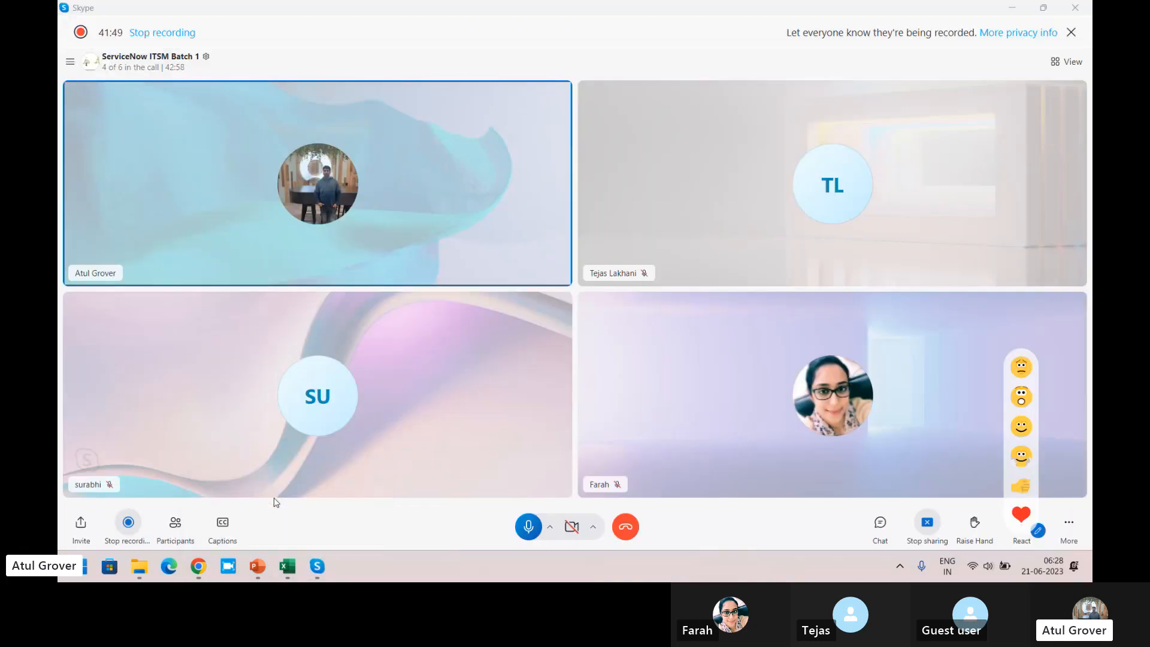